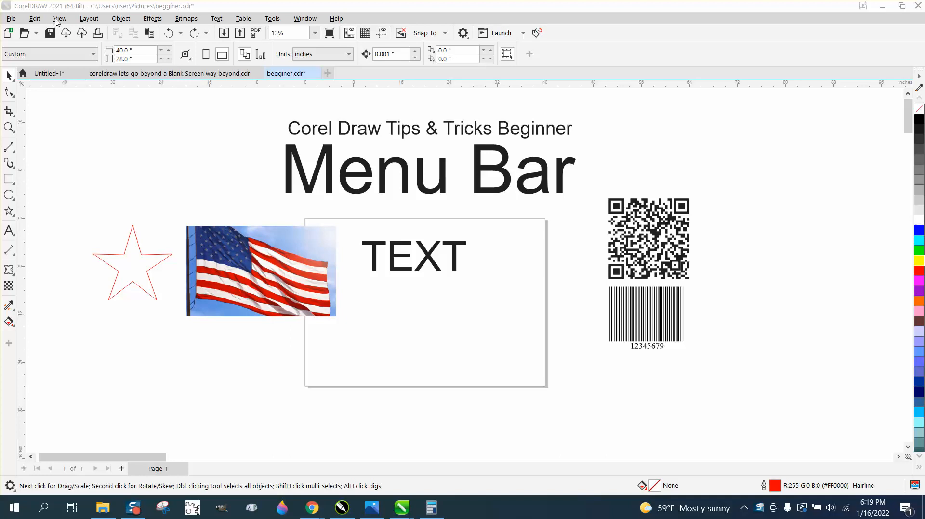
{"action": "left_click", "coordinate": [121, 19]}
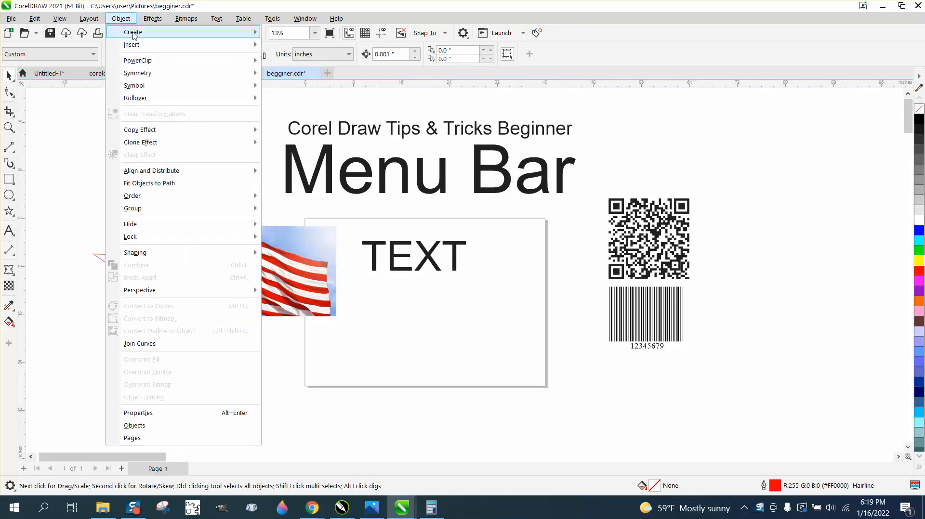
{"action": "mouse_move", "coordinate": [135, 33]}
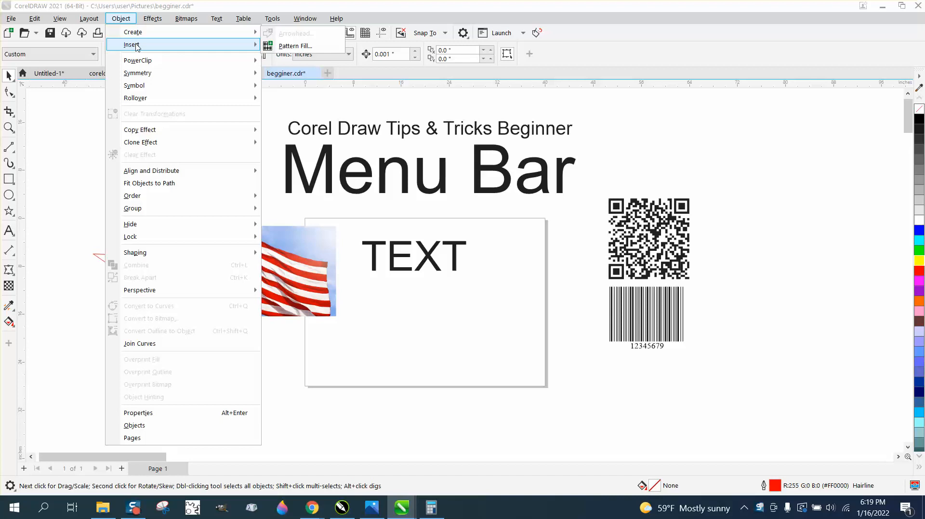
{"action": "mouse_move", "coordinate": [154, 45]}
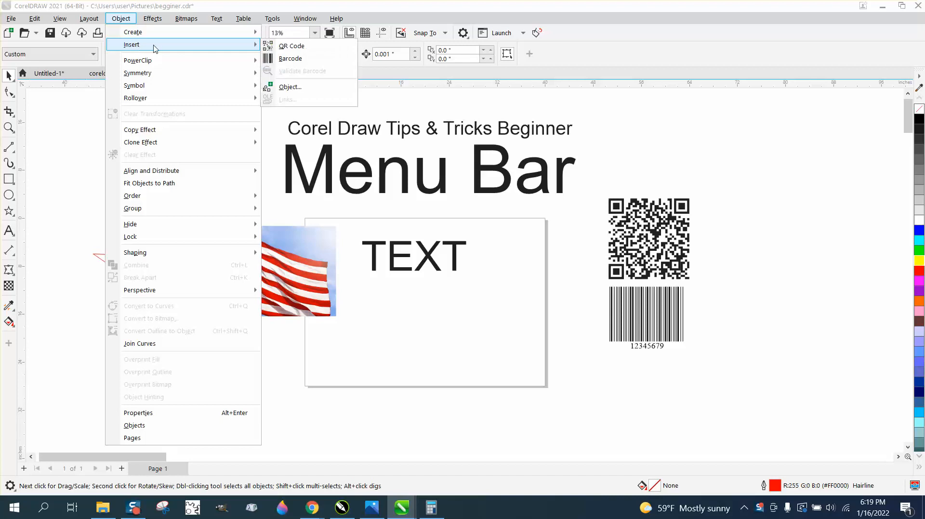
{"action": "left_click", "coordinate": [285, 58]}
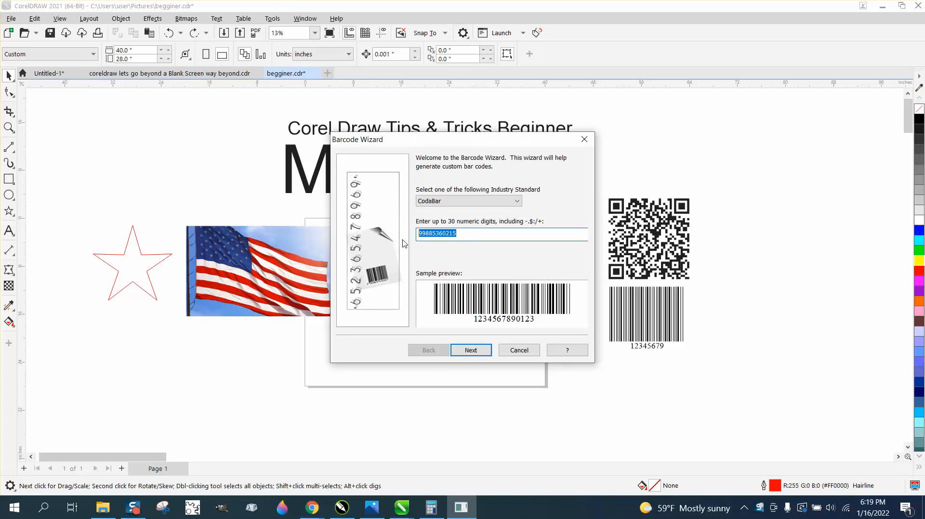
{"action": "left_click", "coordinate": [470, 350]}
{"action": "left_click", "coordinate": [471, 352]}
Place the barcode, enlarge it, and move it beside the QR code at upper right.
{"action": "left_click", "coordinate": [470, 350]}
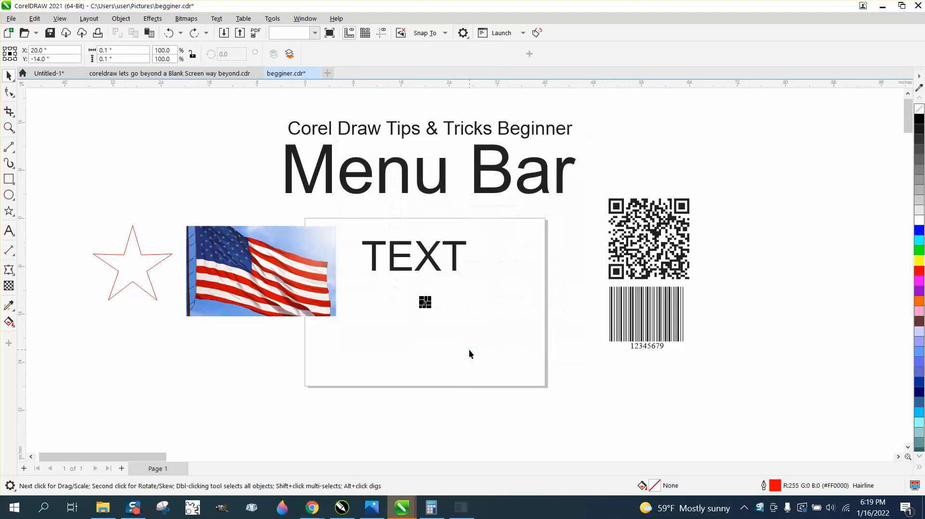
{"action": "left_click_drag", "start_coordinate": [440, 316], "coordinate": [602, 380]}
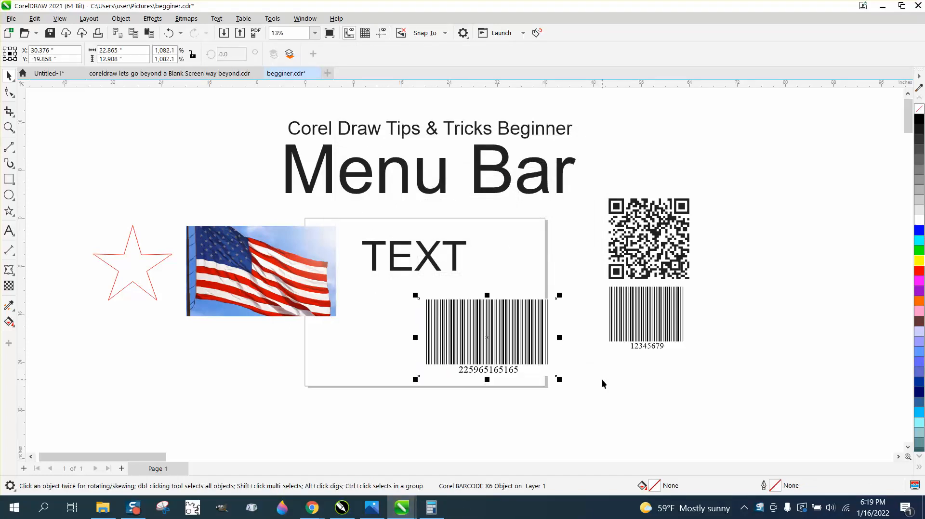
{"action": "left_click_drag", "start_coordinate": [514, 337], "coordinate": [771, 239]}
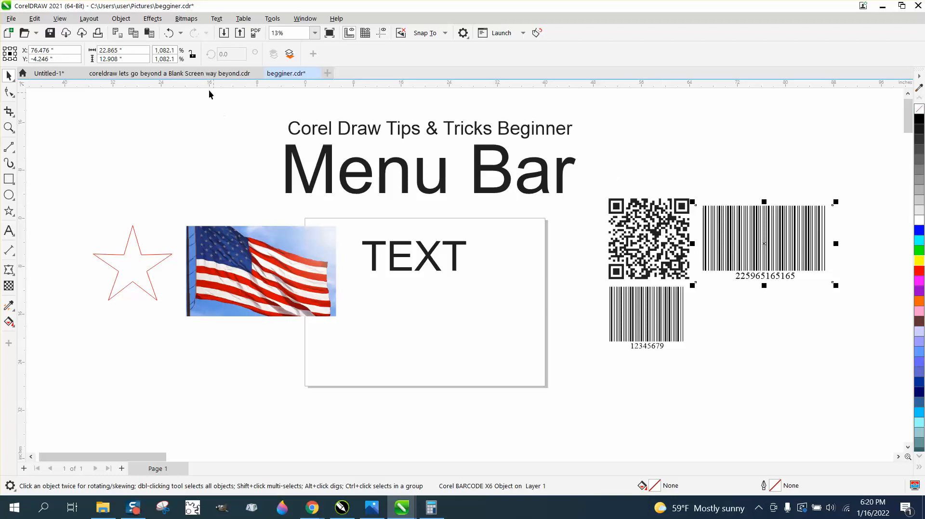
Place the flag photo inside the red star as a PowerClip frame.
{"action": "left_click", "coordinate": [126, 22]}
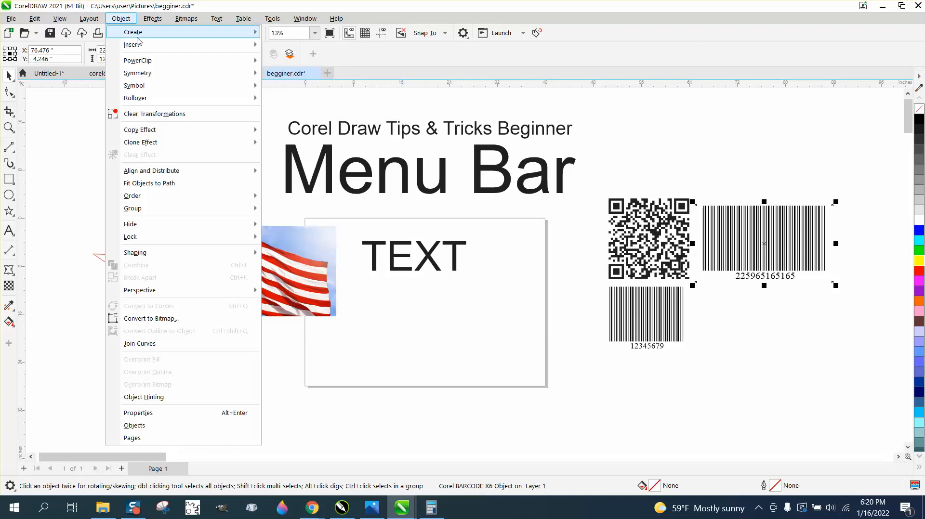
{"action": "mouse_move", "coordinate": [151, 62]}
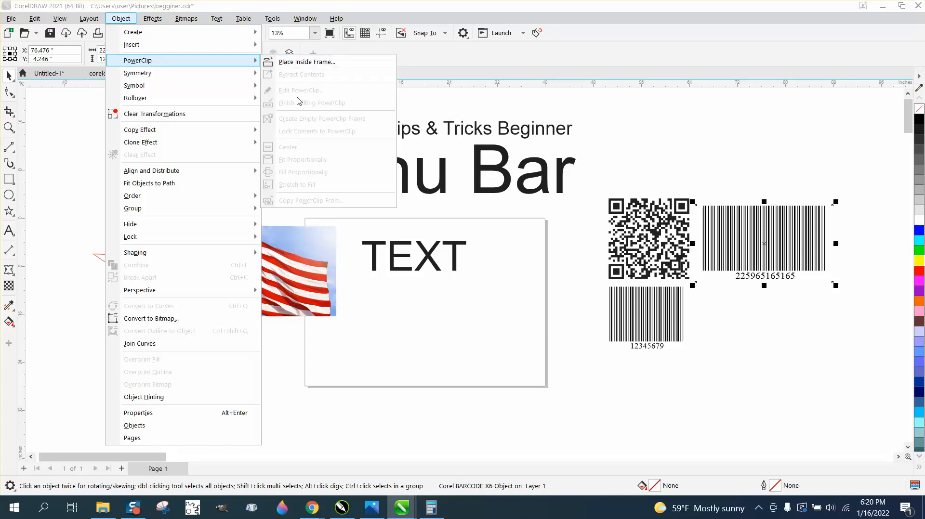
{"action": "left_click", "coordinate": [414, 92]}
{"action": "left_click", "coordinate": [278, 251]}
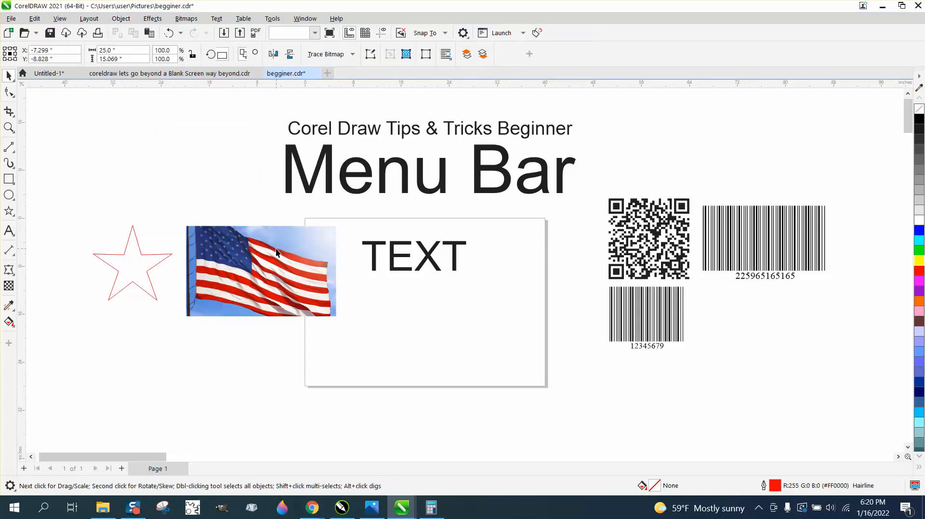
{"action": "left_click", "coordinate": [121, 18]}
{"action": "mouse_move", "coordinate": [257, 67]}
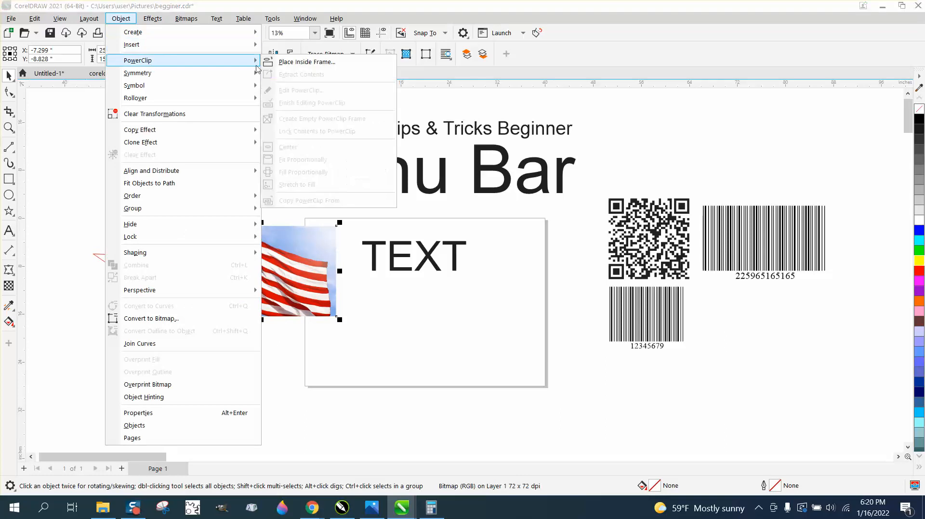
{"action": "left_click", "coordinate": [301, 62]}
{"action": "left_click", "coordinate": [126, 255]}
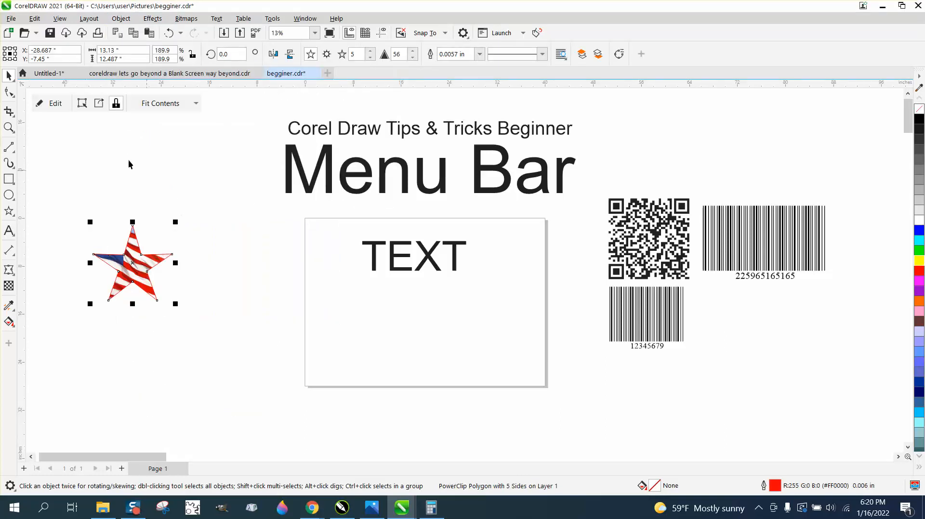
Shift the flag within the star, then extract it as a standalone picture.
{"action": "left_click", "coordinate": [52, 104]}
{"action": "left_click_drag", "start_coordinate": [170, 238], "coordinate": [198, 238]}
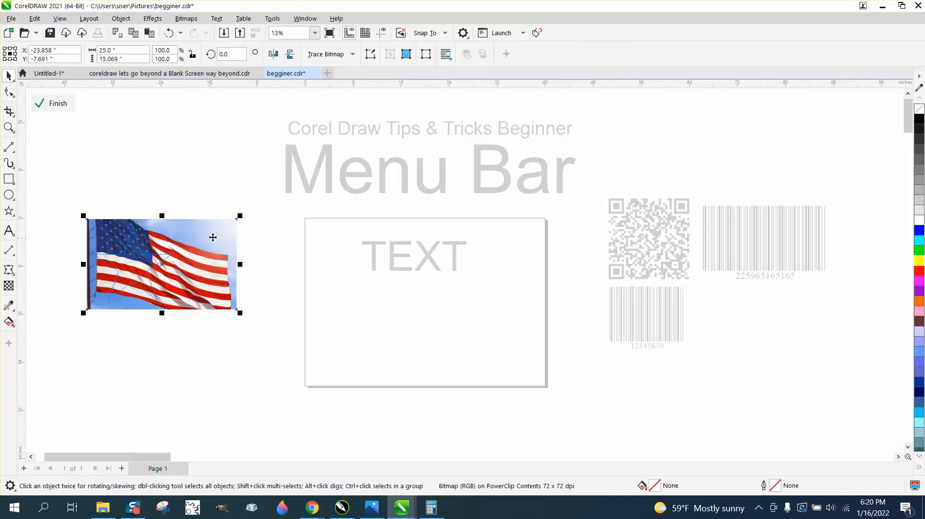
{"action": "left_click", "coordinate": [53, 103]}
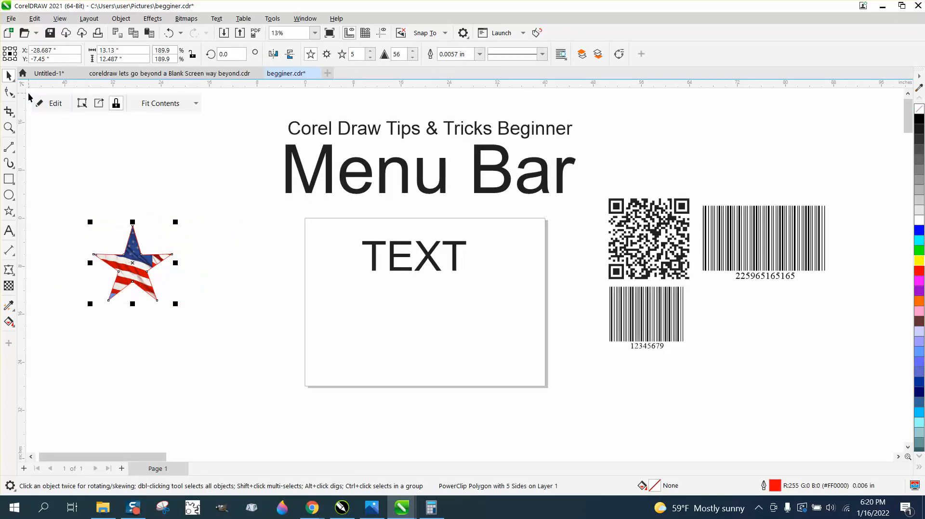
{"action": "left_click", "coordinate": [99, 104]}
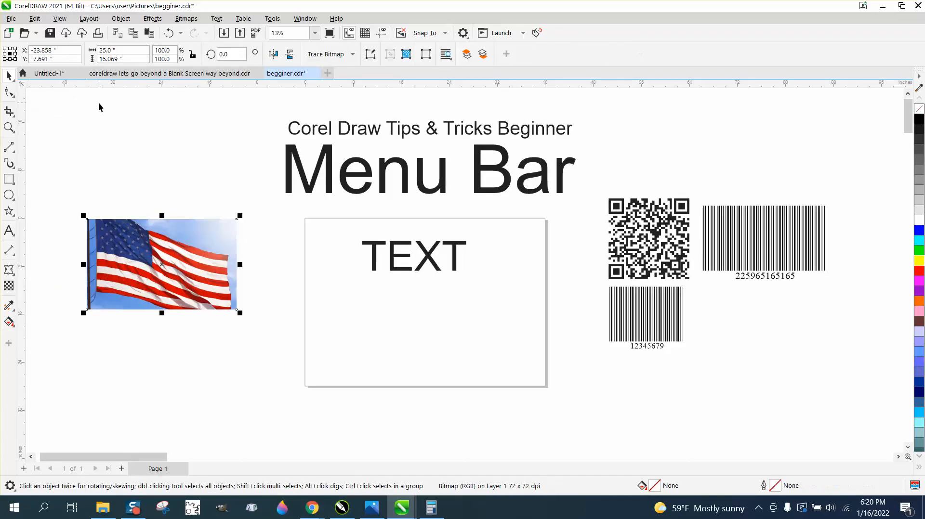
Move the flag up off the star and draw a new five-point star below it.
{"action": "left_click_drag", "start_coordinate": [200, 218], "coordinate": [197, 125]}
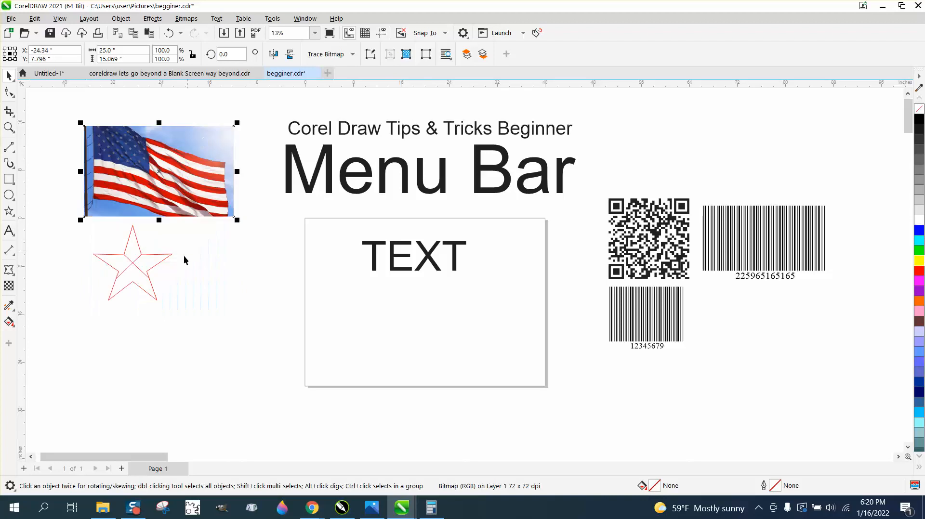
{"action": "left_click", "coordinate": [137, 266]}
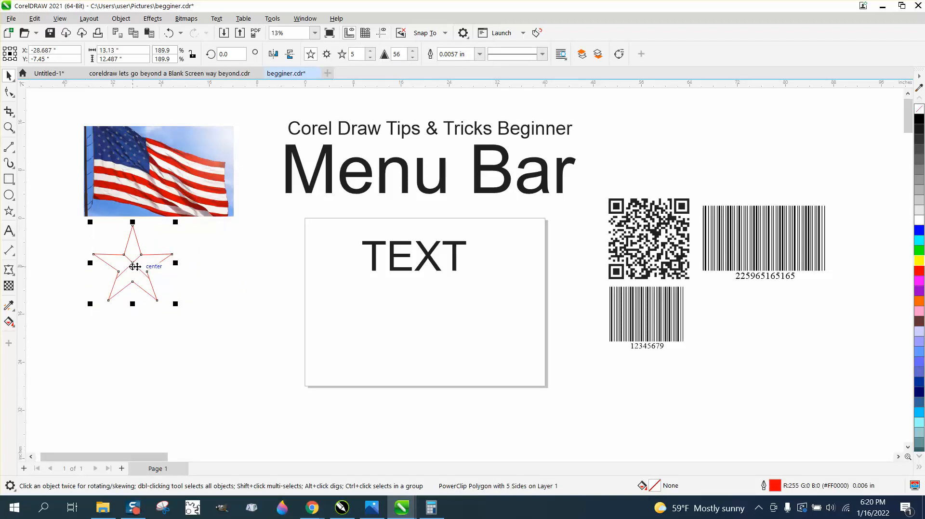
{"action": "left_click", "coordinate": [134, 265]}
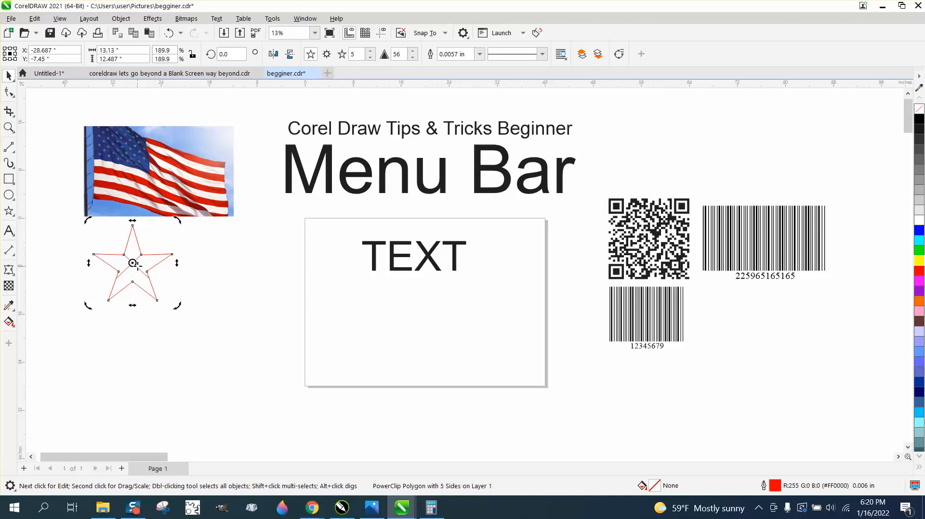
{"action": "left_click", "coordinate": [140, 269]}
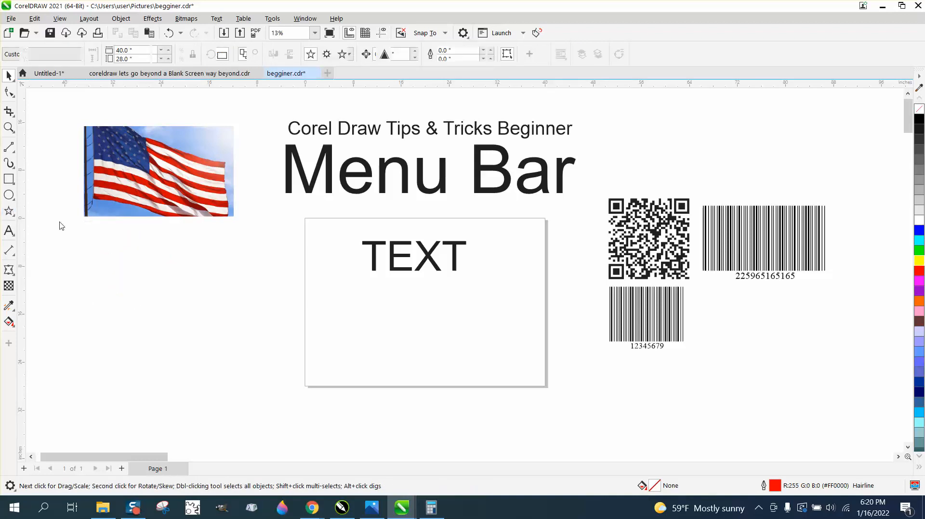
{"action": "left_click_drag", "start_coordinate": [213, 237], "coordinate": [108, 334]}
{"action": "left_click", "coordinate": [8, 75]}
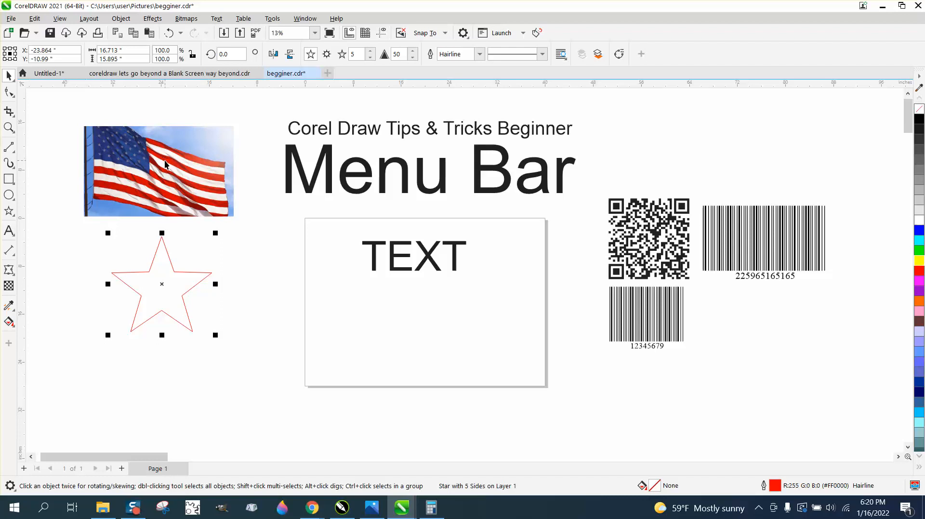
Scale the flag over the new star and intersect the two.
{"action": "left_click_drag", "start_coordinate": [153, 166], "coordinate": [157, 282]}
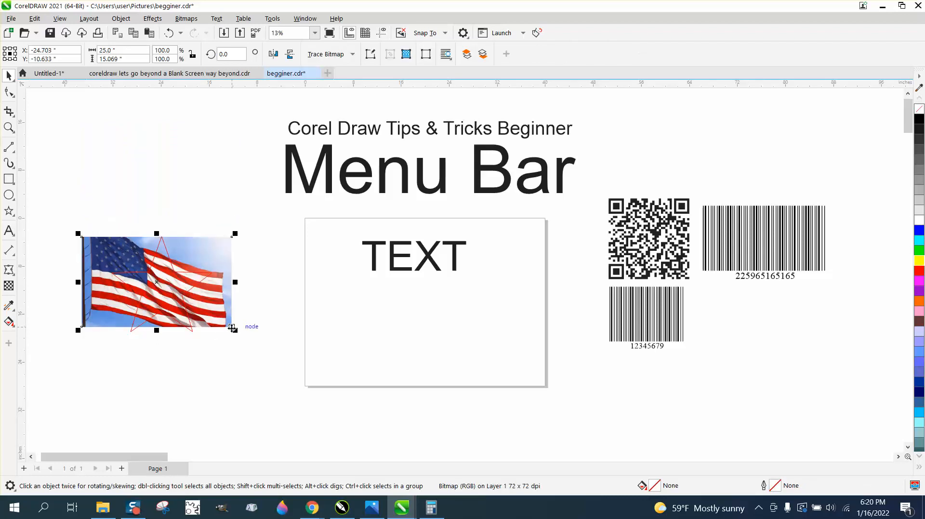
{"action": "left_click_drag", "start_coordinate": [232, 328], "coordinate": [256, 343]}
{"action": "left_click_drag", "start_coordinate": [64, 212], "coordinate": [282, 360]}
{"action": "left_click", "coordinate": [362, 54]}
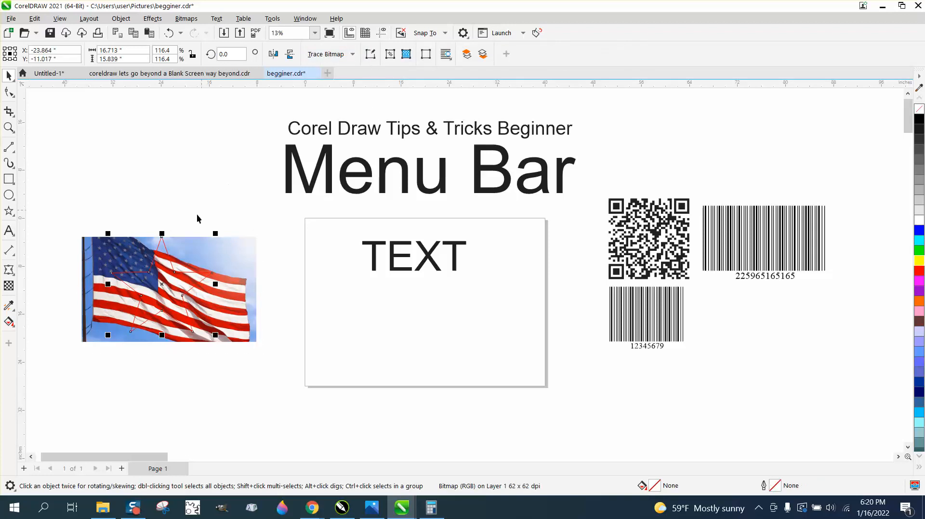
Separate the star outline and star-shaped piece, then delete them along with the flag.
{"action": "left_click", "coordinate": [178, 253]}
{"action": "left_click_drag", "start_coordinate": [178, 251], "coordinate": [175, 138]}
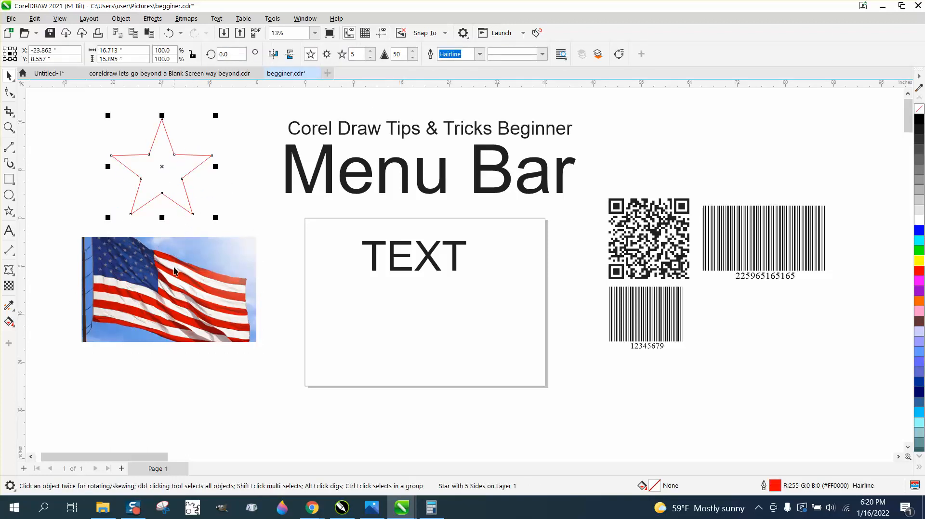
{"action": "left_click_drag", "start_coordinate": [174, 272], "coordinate": [216, 145]}
{"action": "left_click", "coordinate": [190, 250]}
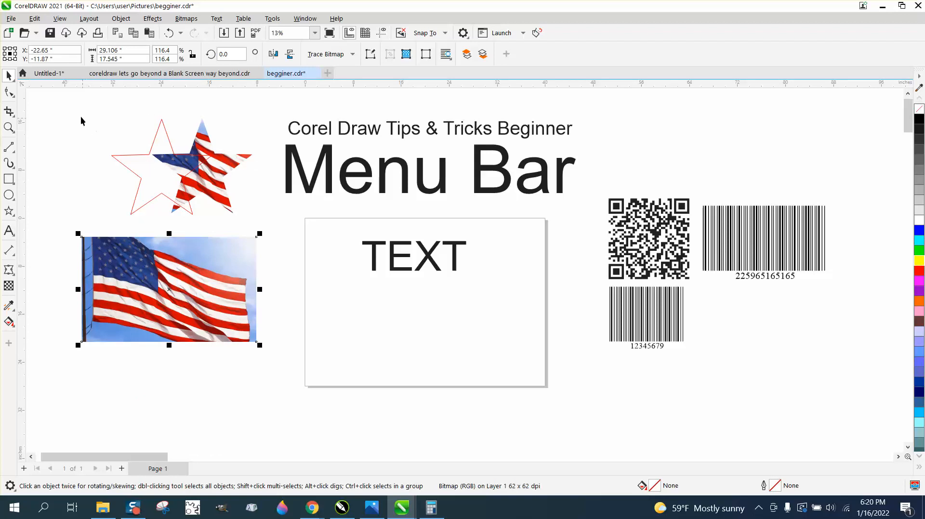
{"action": "left_click_drag", "start_coordinate": [72, 103], "coordinate": [280, 346]}
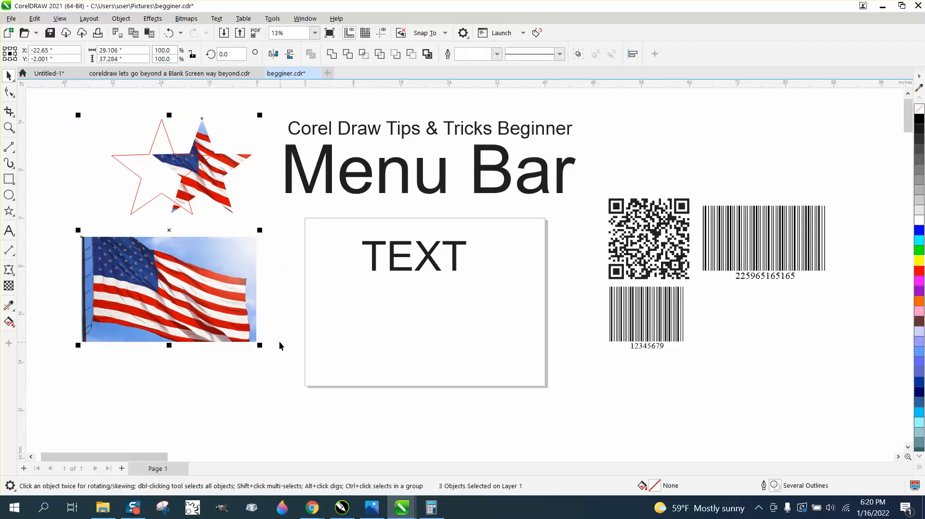
{"action": "key", "text": "Delete"}
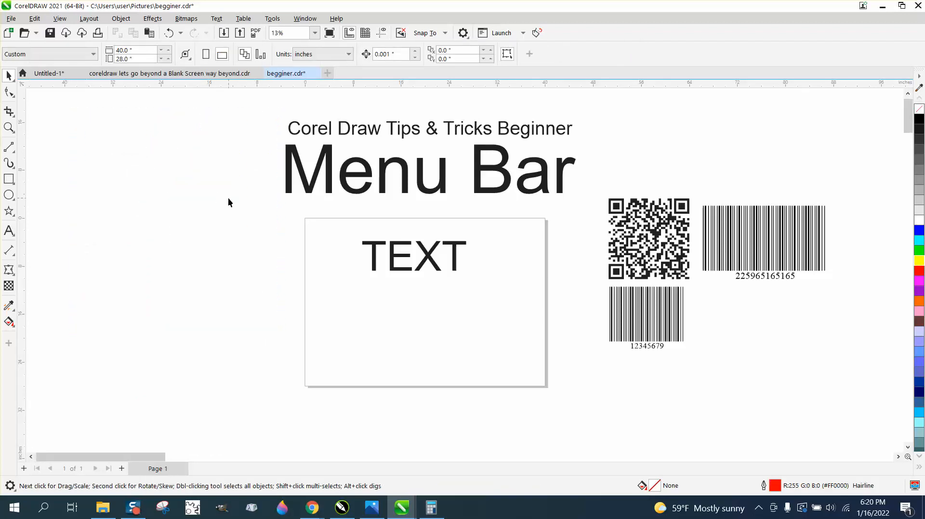
Draw a tall thin rectangle left of the TEXT box and make two stacked copies.
{"action": "left_click", "coordinate": [121, 19]}
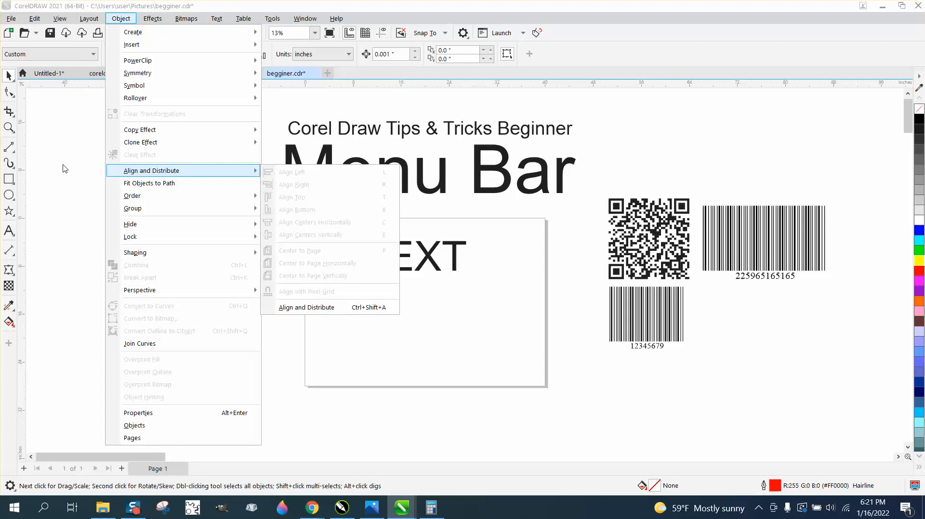
{"action": "left_click", "coordinate": [9, 180]}
{"action": "left_click_drag", "start_coordinate": [204, 234], "coordinate": [221, 277]}
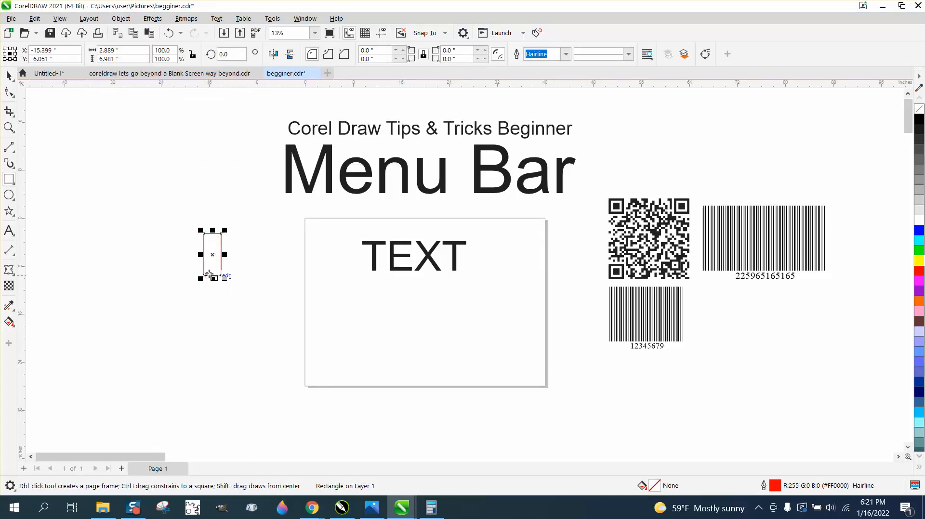
{"action": "left_click", "coordinate": [9, 76]}
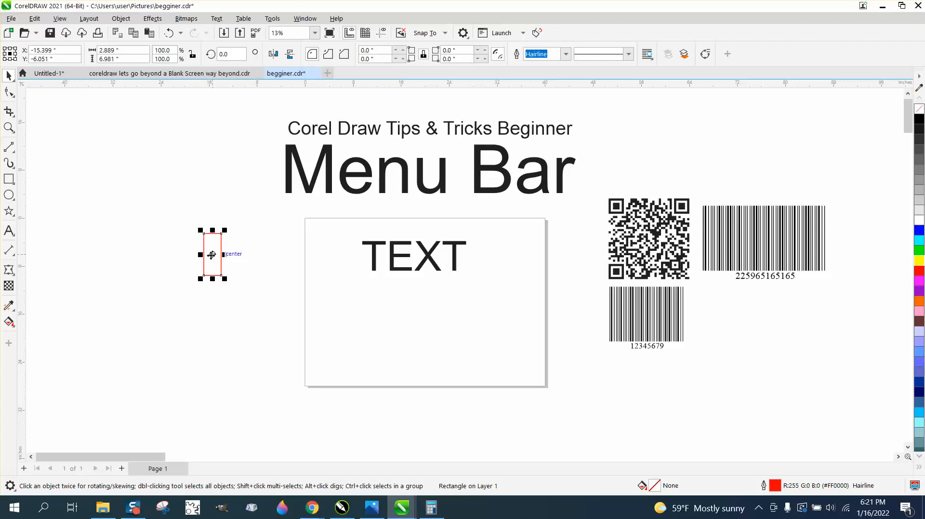
{"action": "left_click_drag", "start_coordinate": [212, 261], "coordinate": [212, 320]}
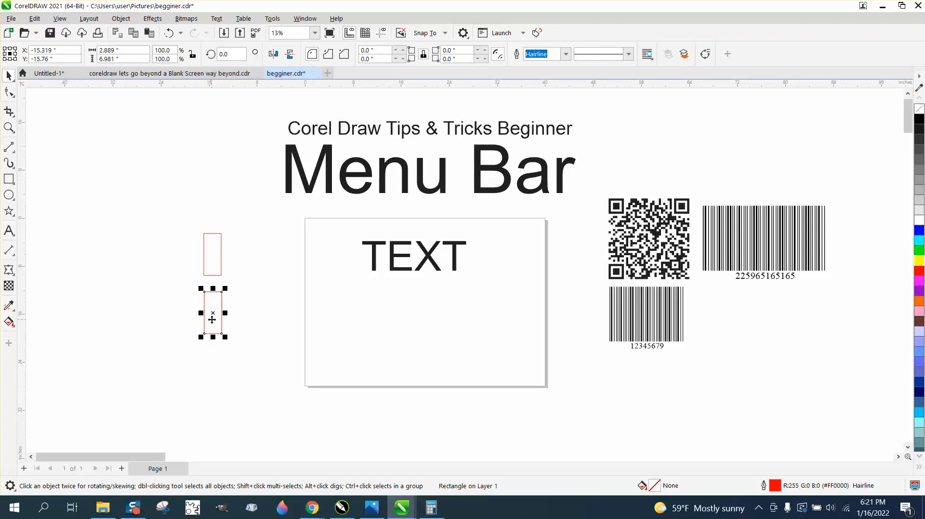
{"action": "key", "text": "ctrl+r"}
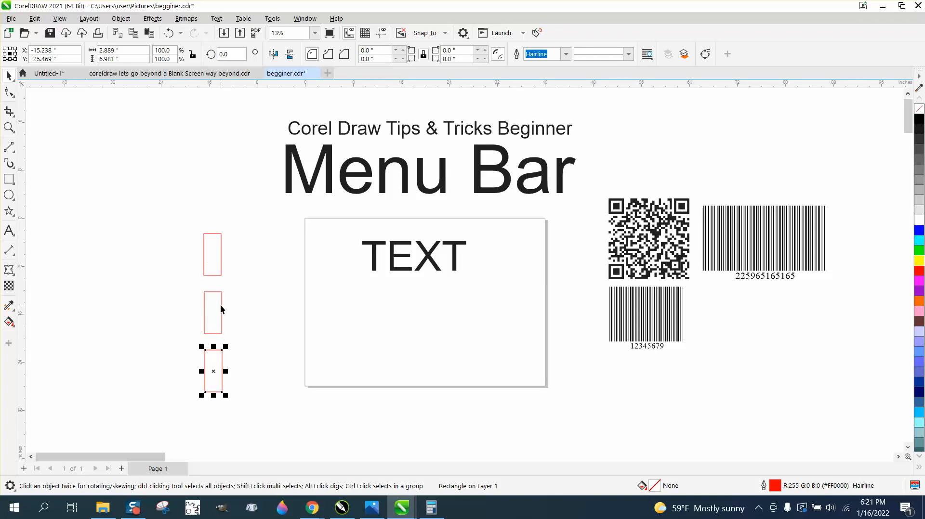
Left-align the three stacked rectangles with the L key.
{"action": "left_click_drag", "start_coordinate": [220, 309], "coordinate": [237, 309]}
{"action": "left_click_drag", "start_coordinate": [175, 212], "coordinate": [294, 417]}
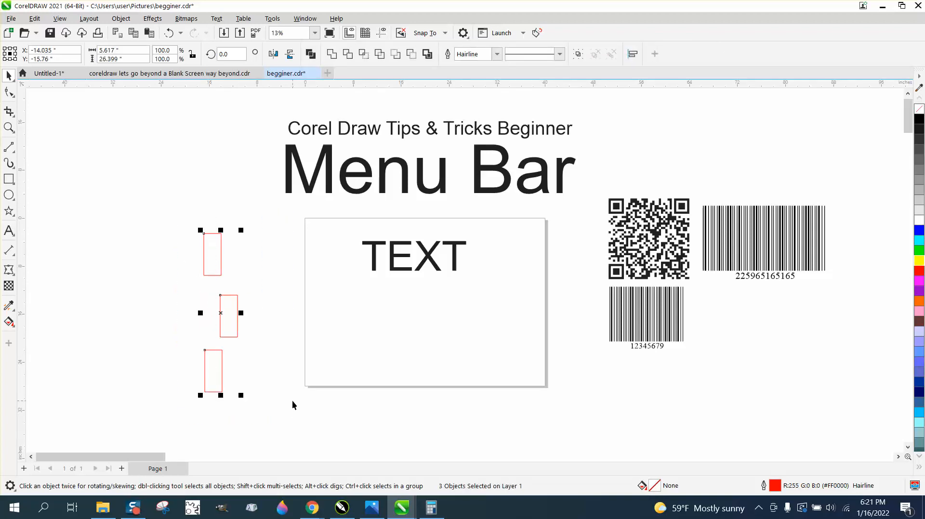
{"action": "key", "text": "l"}
{"action": "left_click_drag", "start_coordinate": [220, 302], "coordinate": [253, 301]}
{"action": "left_click_drag", "start_coordinate": [186, 212], "coordinate": [327, 408]}
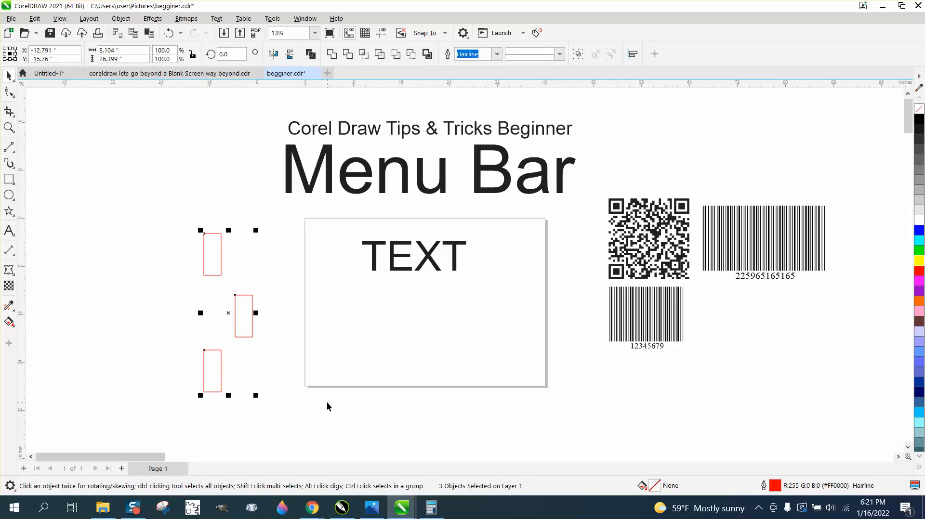
{"action": "key", "text": "l"}
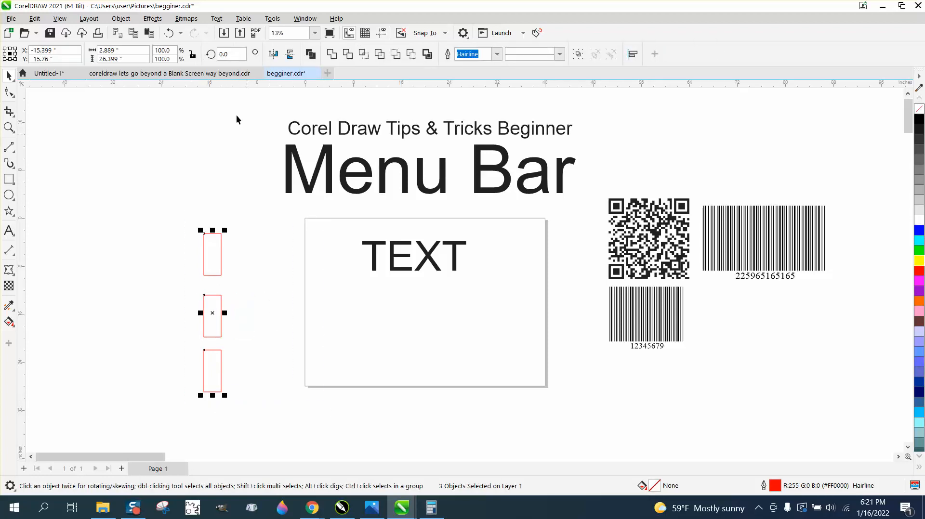
Open the Align and Distribute docker from the Object menu.
{"action": "left_click", "coordinate": [126, 22]}
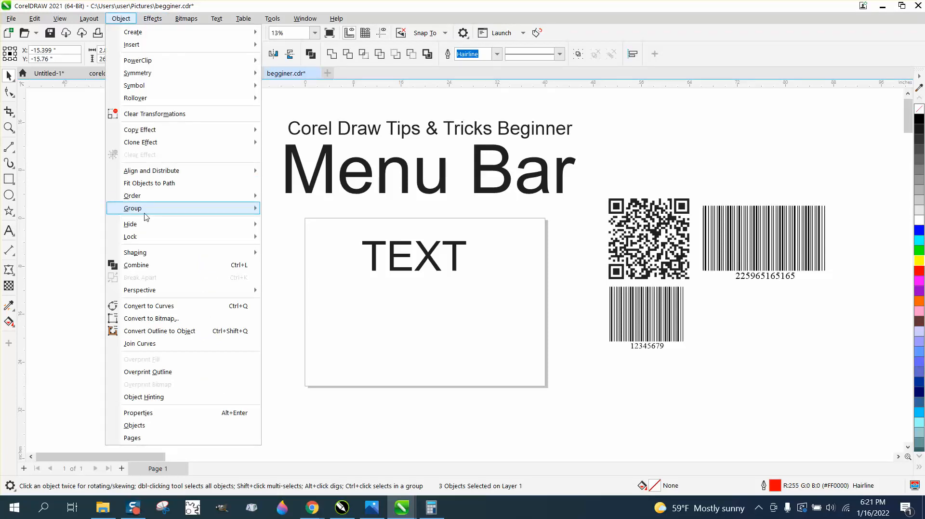
{"action": "mouse_move", "coordinate": [158, 175]}
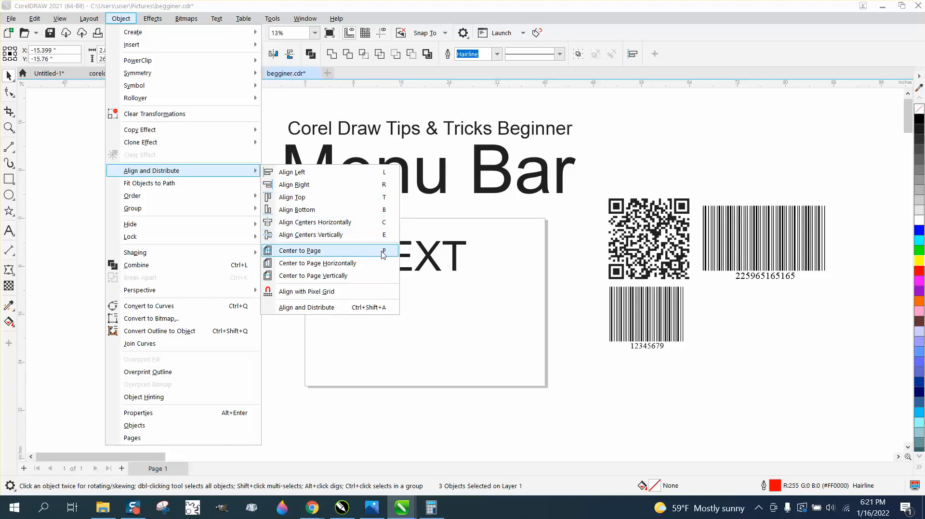
{"action": "left_click", "coordinate": [336, 307]}
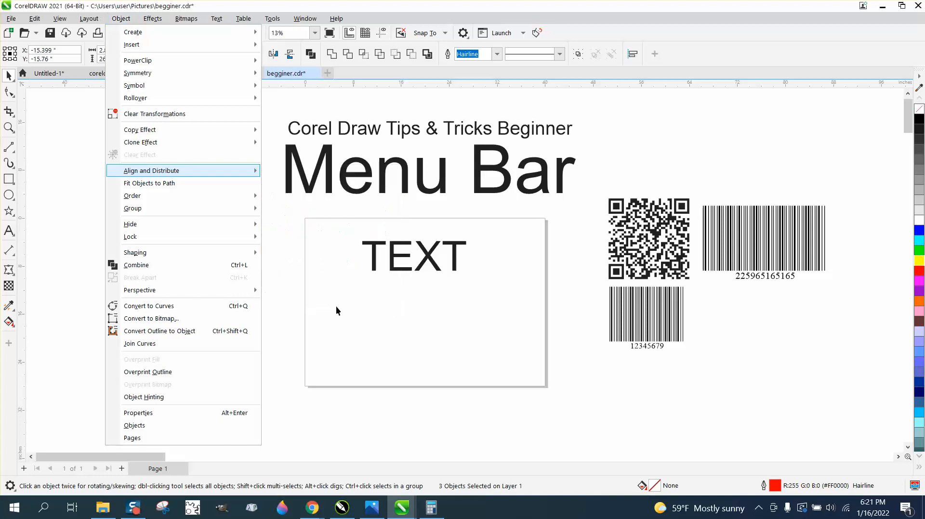
Select the three rectangles and distribute them evenly by their bottom edges.
{"action": "left_click", "coordinate": [160, 299]}
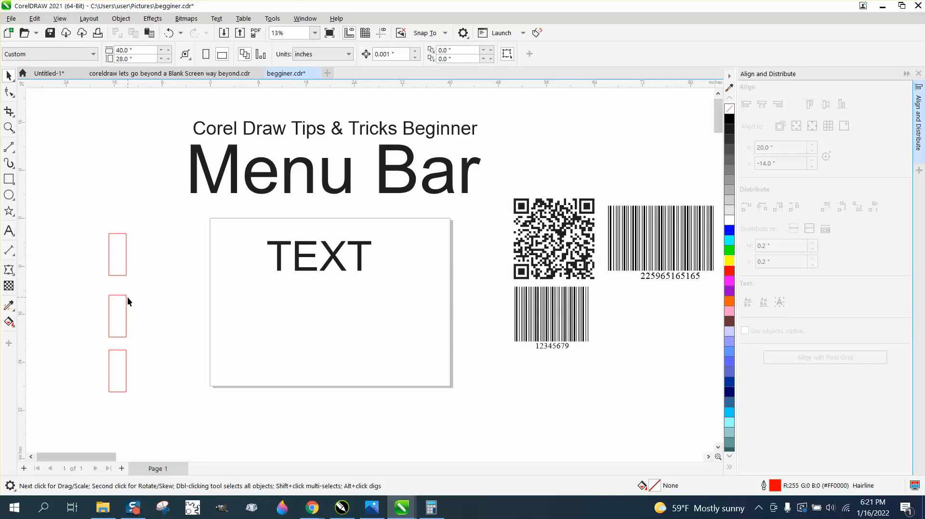
{"action": "left_click", "coordinate": [127, 299]}
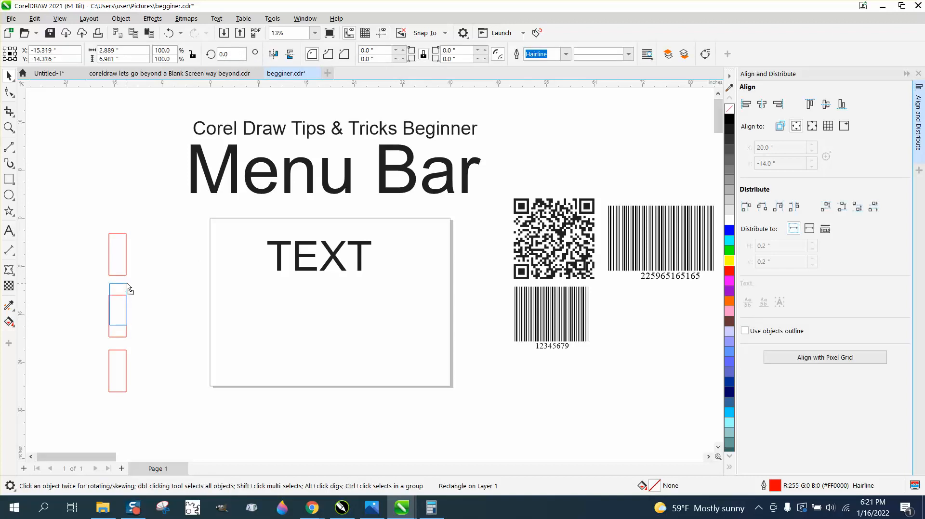
{"action": "left_click_drag", "start_coordinate": [82, 203], "coordinate": [122, 327]}
{"action": "left_click_drag", "start_coordinate": [198, 419], "coordinate": [199, 415]}
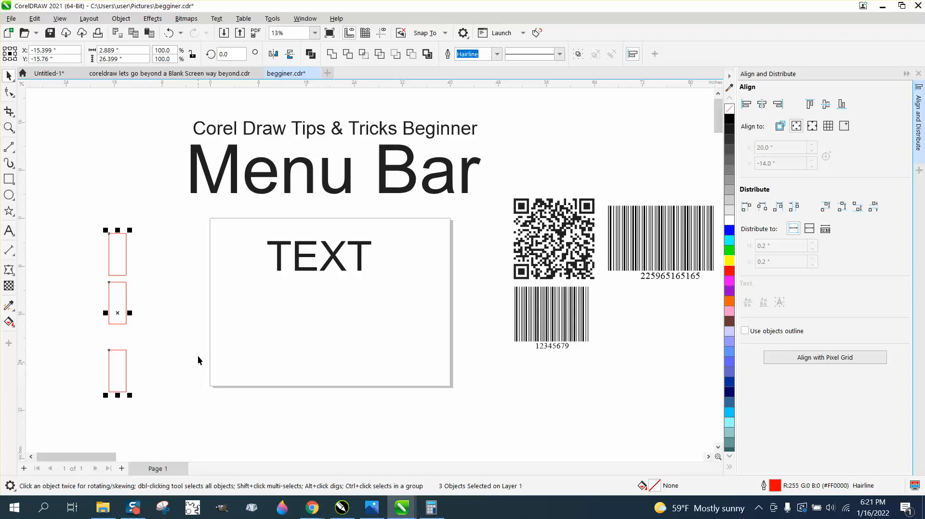
{"action": "left_click", "coordinate": [858, 209]}
Nudge the middle rectangle slightly higher.
{"action": "left_click", "coordinate": [135, 286]}
{"action": "left_click", "coordinate": [126, 295]}
{"action": "left_click_drag", "start_coordinate": [126, 295], "coordinate": [126, 292]}
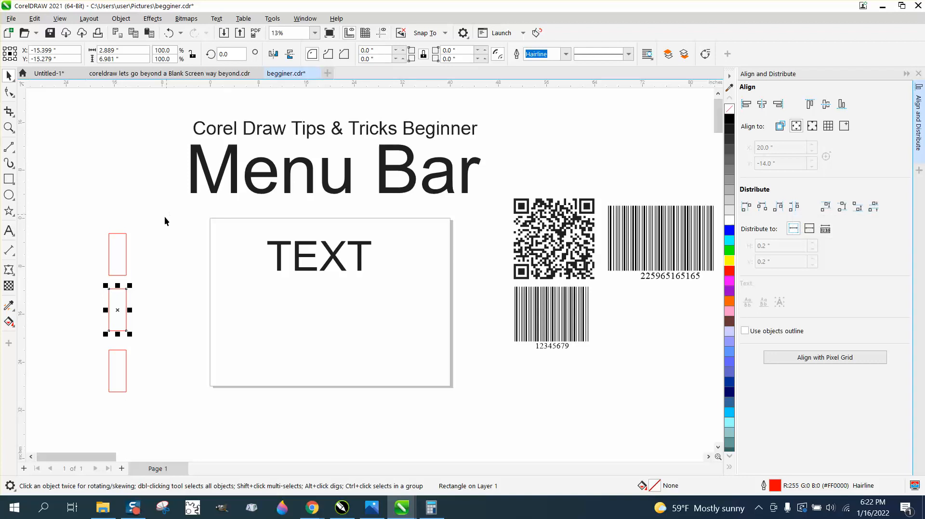
Rotate all three red rectangles by 90°.
{"action": "left_click", "coordinate": [152, 237]}
{"action": "left_click_drag", "start_coordinate": [186, 392], "coordinate": [186, 392]}
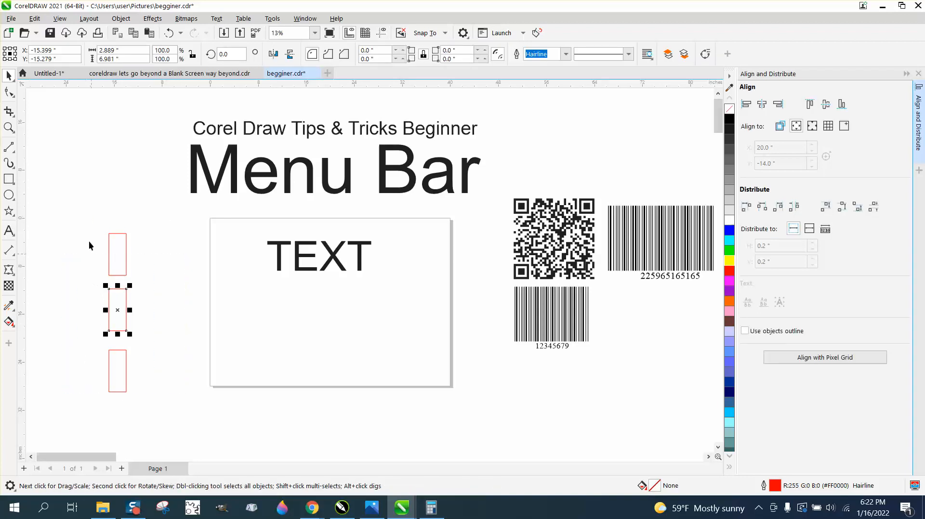
{"action": "left_click_drag", "start_coordinate": [82, 223], "coordinate": [188, 399]}
{"action": "left_click", "coordinate": [237, 55]}
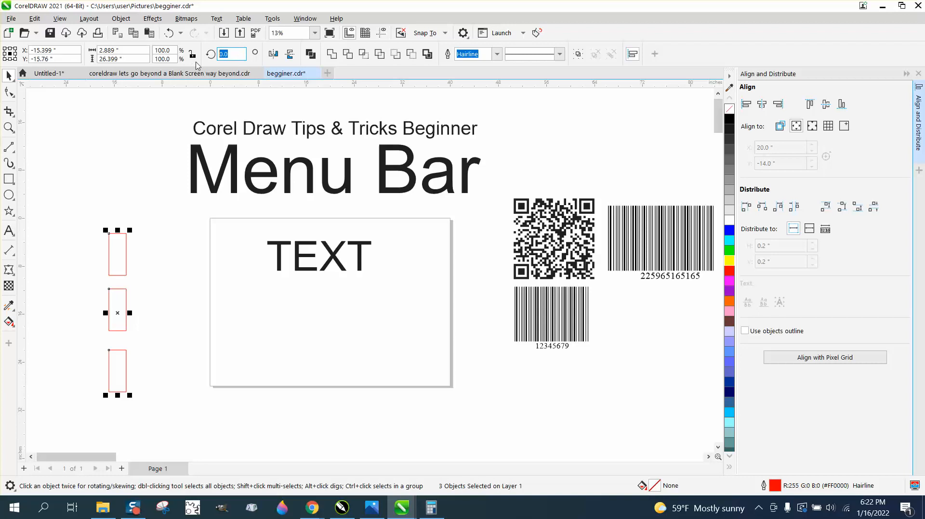
{"action": "type", "text": "90"}
{"action": "key", "text": "Return"}
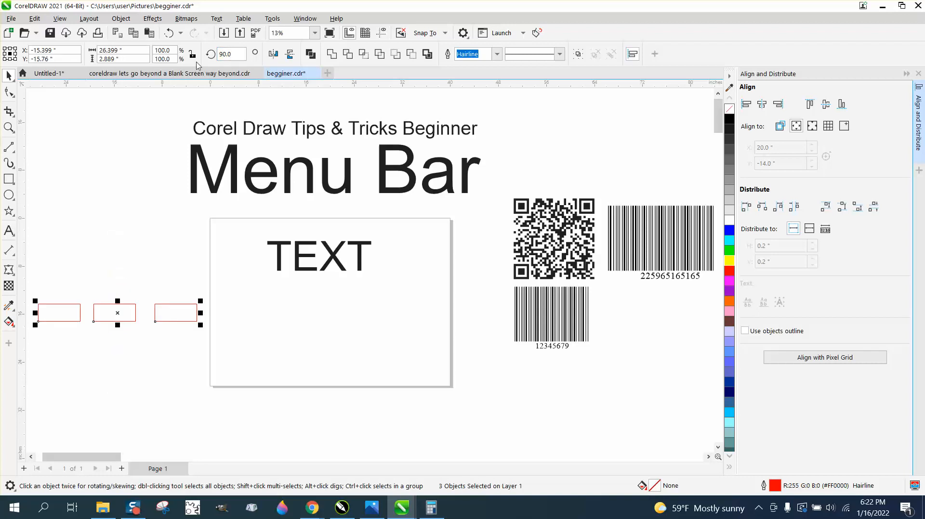
Bring the rotated rectangles into one row using the E align key.
{"action": "left_click", "coordinate": [232, 169]}
{"action": "left_click_drag", "start_coordinate": [129, 314], "coordinate": [128, 299]}
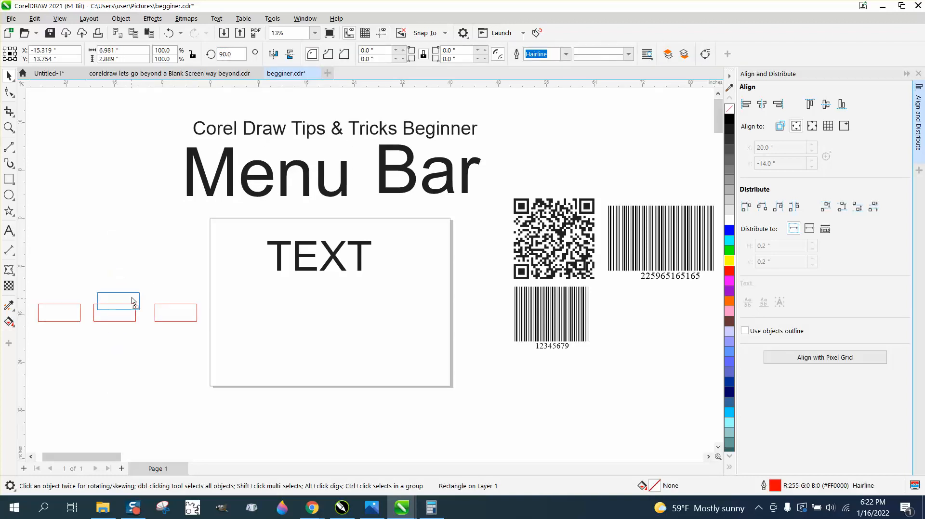
{"action": "scroll", "coordinate": [163, 257], "scroll_direction": "down", "scroll_amount": 2}
{"action": "left_click_drag", "start_coordinate": [227, 314], "coordinate": [229, 307]}
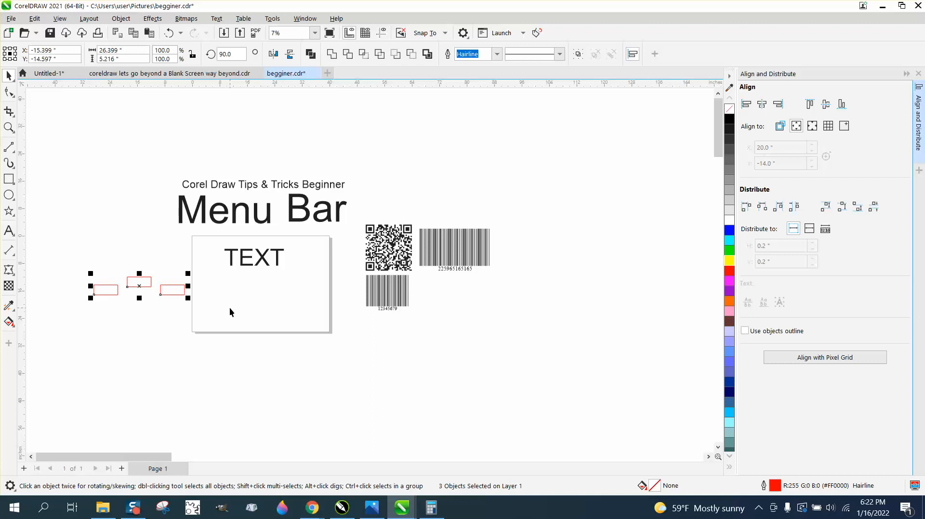
{"action": "key", "text": "e"}
{"action": "mouse_move", "coordinate": [146, 291]}
{"action": "left_mouse_down"}
{"action": "mouse_move", "coordinate": [134, 301]}
{"action": "mouse_move", "coordinate": [145, 304]}
{"action": "left_mouse_up"}
{"action": "key", "text": "e"}
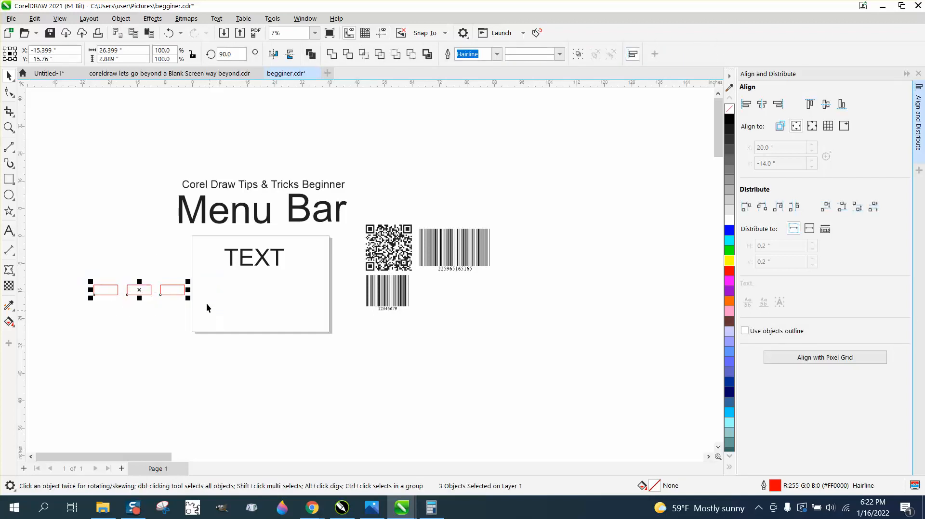
Raise the middle rectangle, zoom in on the row, and align the three with E.
{"action": "left_click", "coordinate": [169, 255]}
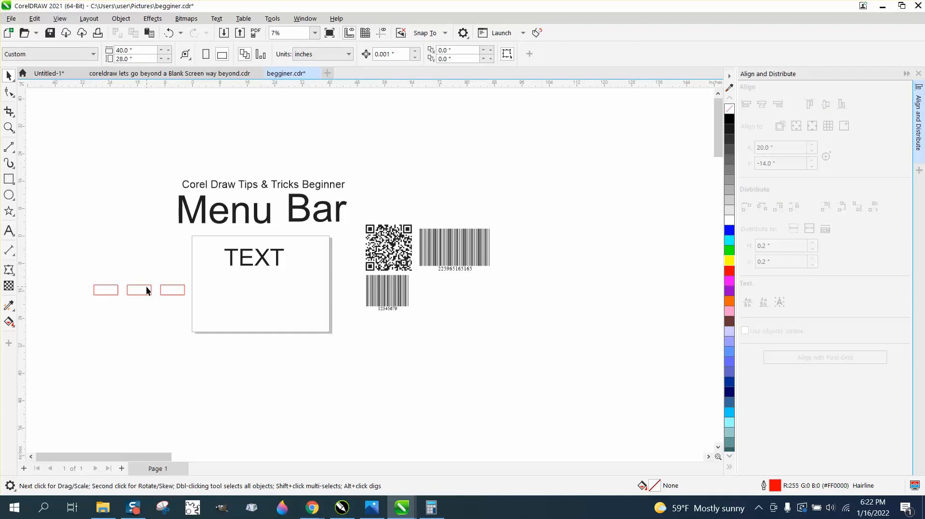
{"action": "left_click_drag", "start_coordinate": [147, 289], "coordinate": [147, 262]}
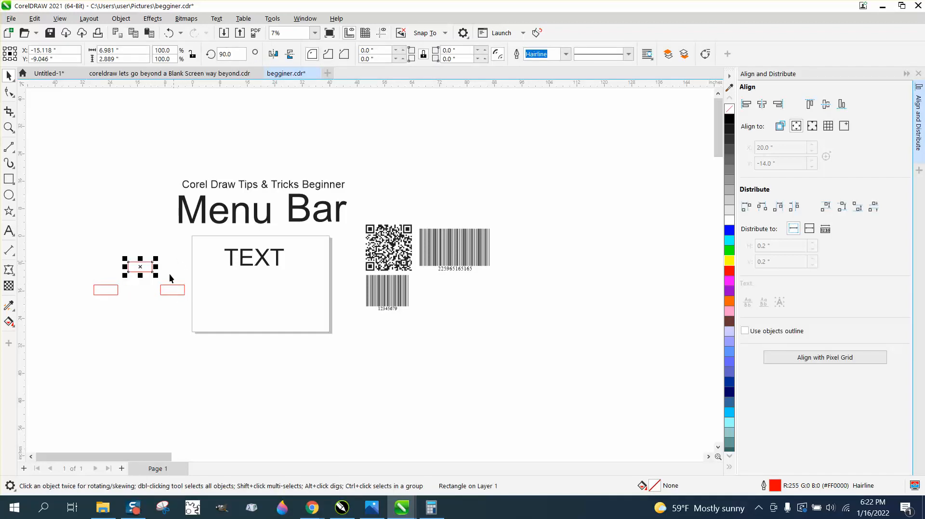
{"action": "left_click", "coordinate": [8, 128]}
{"action": "left_click_drag", "start_coordinate": [70, 234], "coordinate": [238, 319]}
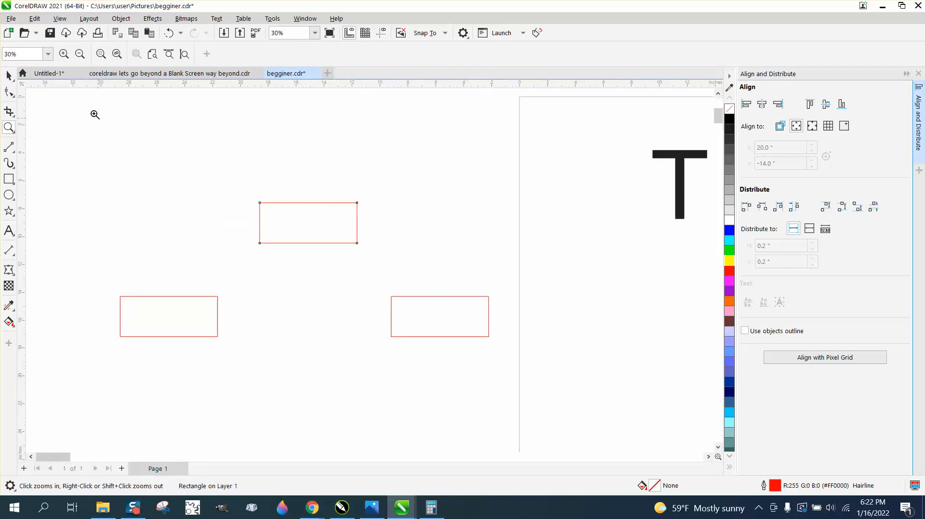
{"action": "left_click", "coordinate": [9, 77]}
{"action": "left_click_drag", "start_coordinate": [88, 159], "coordinate": [417, 345]}
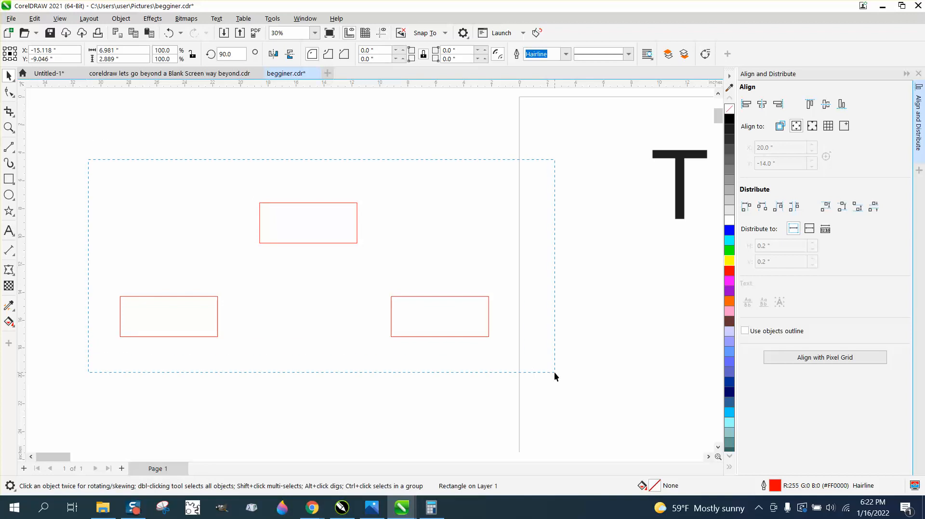
{"action": "left_click_drag", "start_coordinate": [553, 372], "coordinate": [554, 369]}
{"action": "key", "text": "e"}
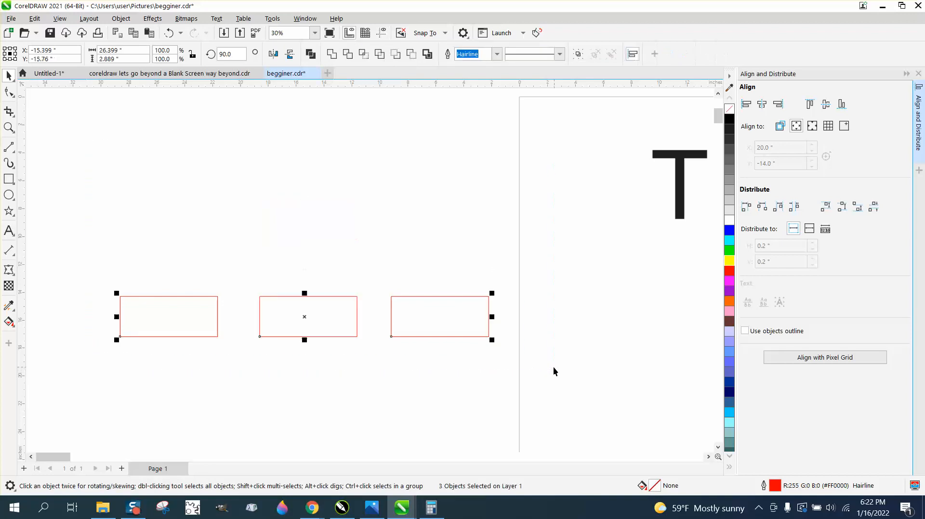
Undo that alignment and top-align the rectangles to the raised one with T.
{"action": "left_click", "coordinate": [168, 34]}
{"action": "left_click_drag", "start_coordinate": [111, 264], "coordinate": [540, 380]}
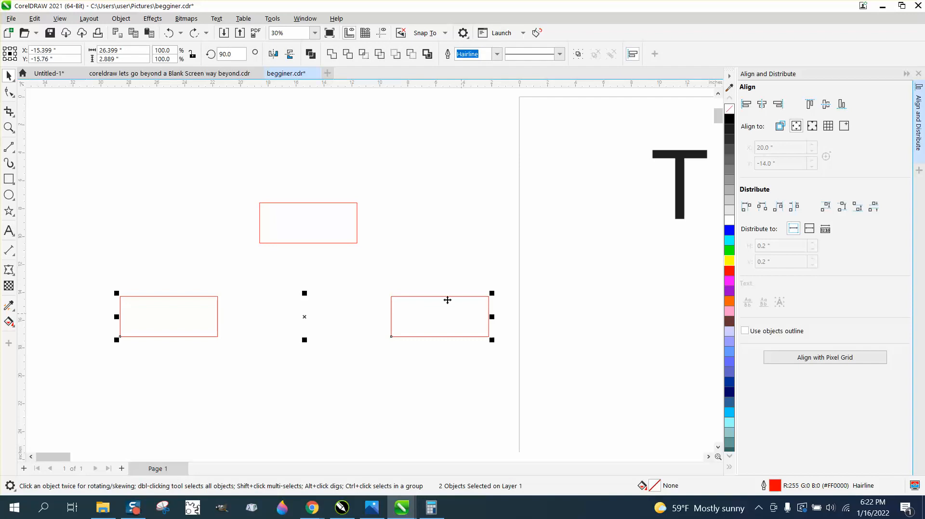
{"action": "left_click", "coordinate": [345, 228], "text": "shift"}
{"action": "key", "text": "t"}
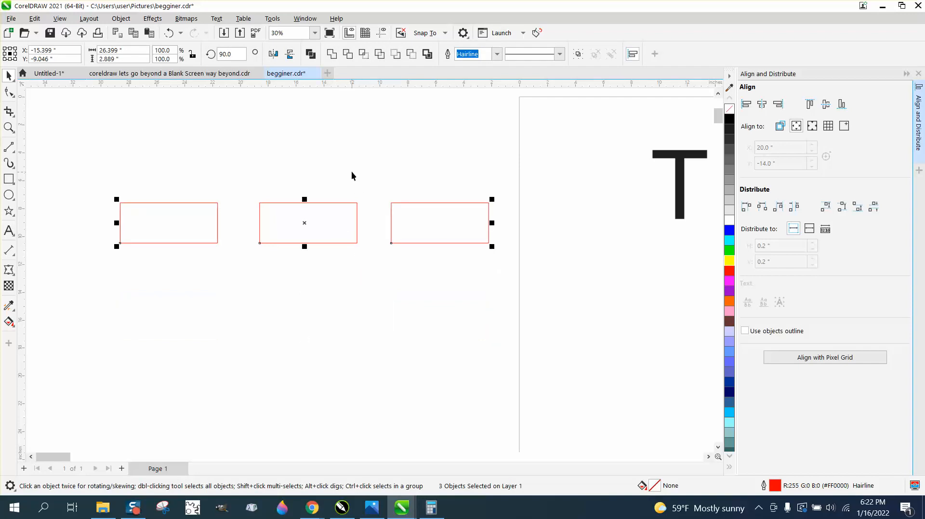
Lower the middle rectangle and top-align the other two down to it with T.
{"action": "left_click_drag", "start_coordinate": [340, 203], "coordinate": [342, 295]}
{"action": "left_click_drag", "start_coordinate": [96, 172], "coordinate": [274, 235]}
{"action": "left_click_drag", "start_coordinate": [500, 261], "coordinate": [491, 255]}
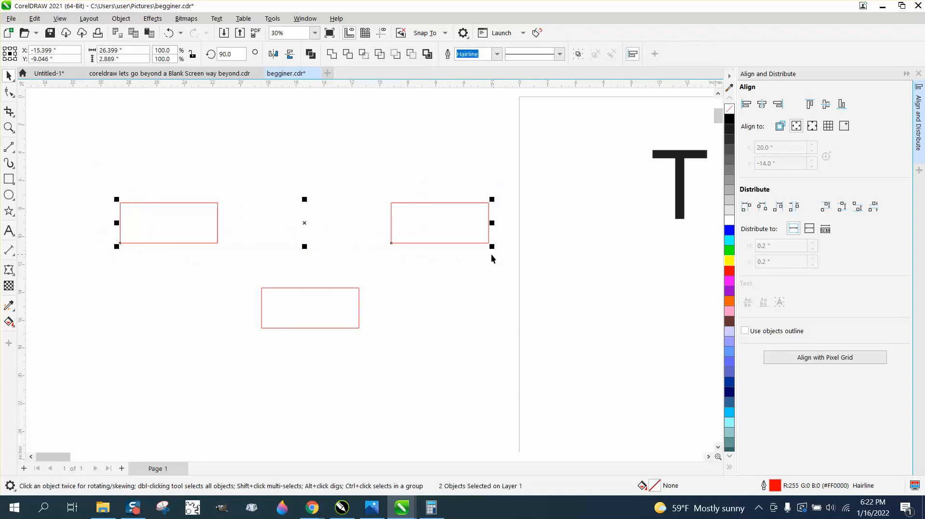
{"action": "left_click", "coordinate": [323, 288], "text": "shift"}
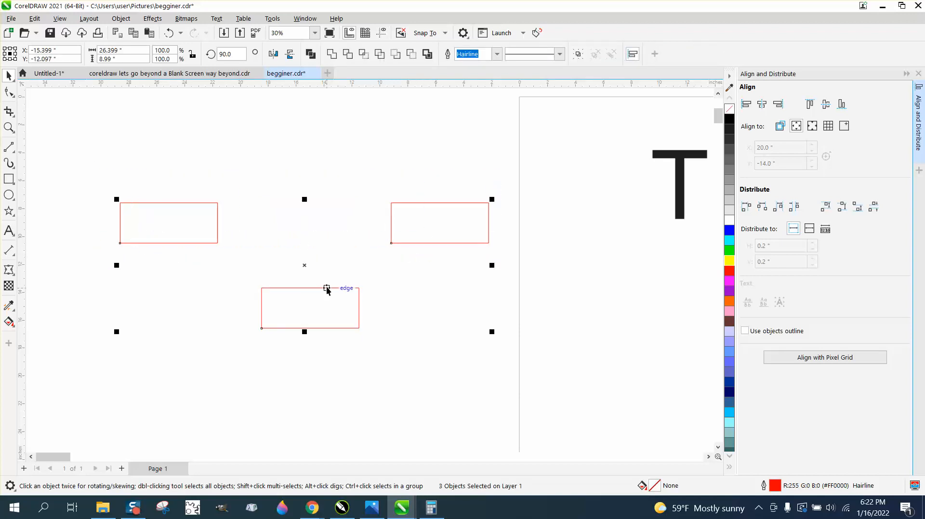
{"action": "key", "text": "t"}
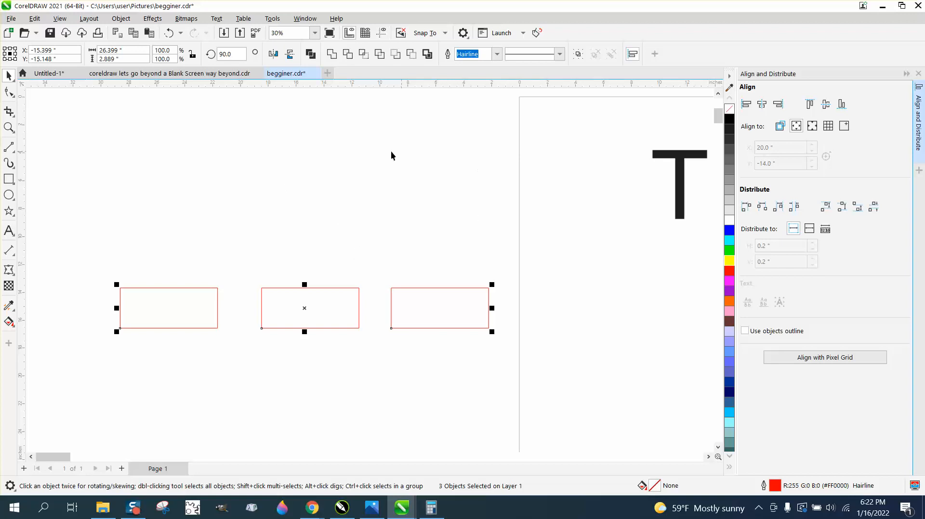
{"action": "scroll", "coordinate": [316, 140], "scroll_direction": "down", "scroll_amount": 3}
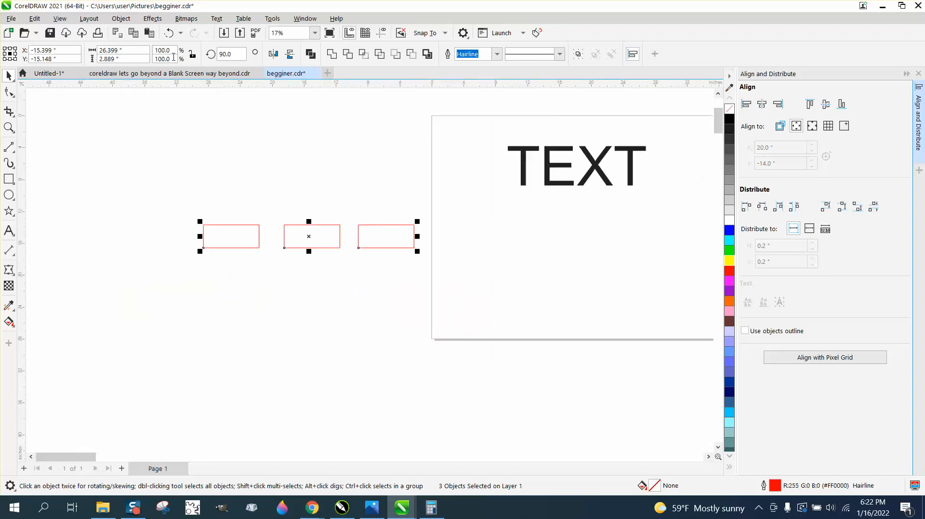
{"action": "left_click", "coordinate": [120, 19]}
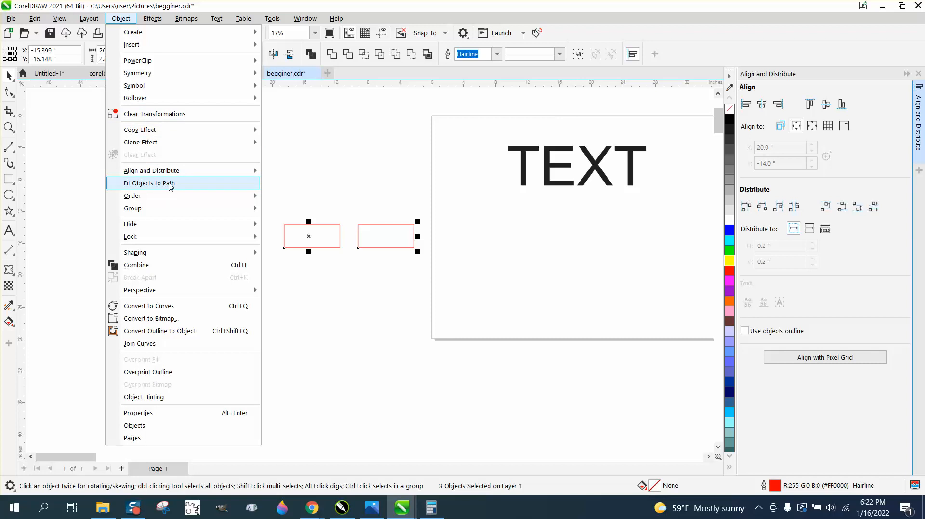
Fill the lower rectangle red and the middle rectangle blue.
{"action": "left_click", "coordinate": [281, 174]}
{"action": "left_click_drag", "start_coordinate": [365, 236], "coordinate": [327, 281]}
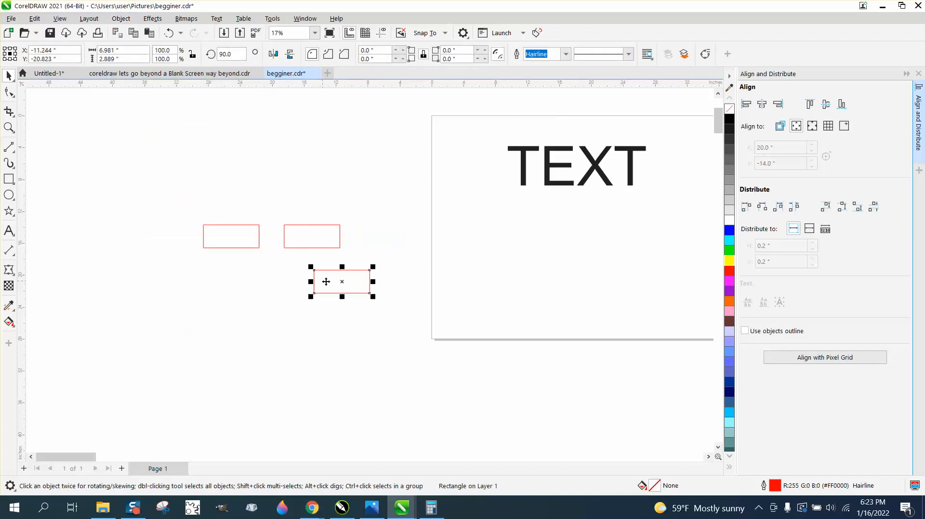
{"action": "left_click", "coordinate": [728, 273]}
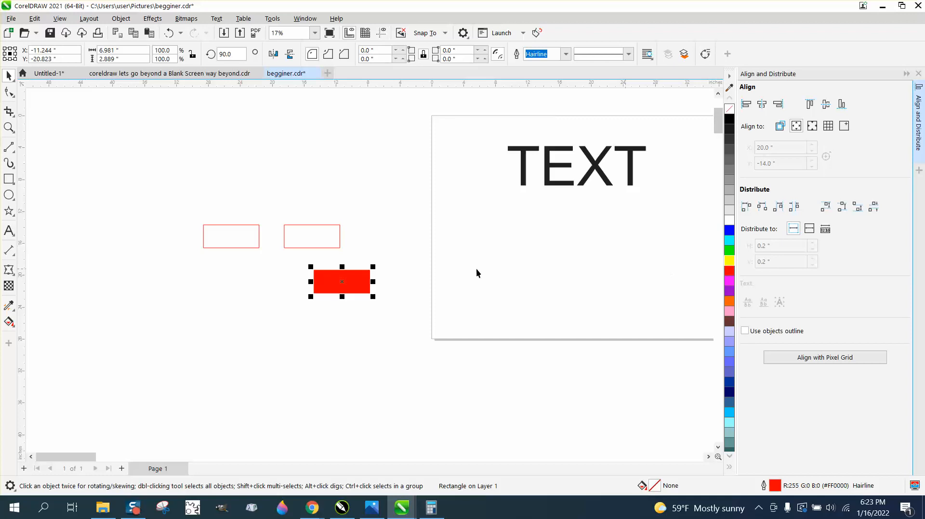
{"action": "left_click", "coordinate": [325, 239]}
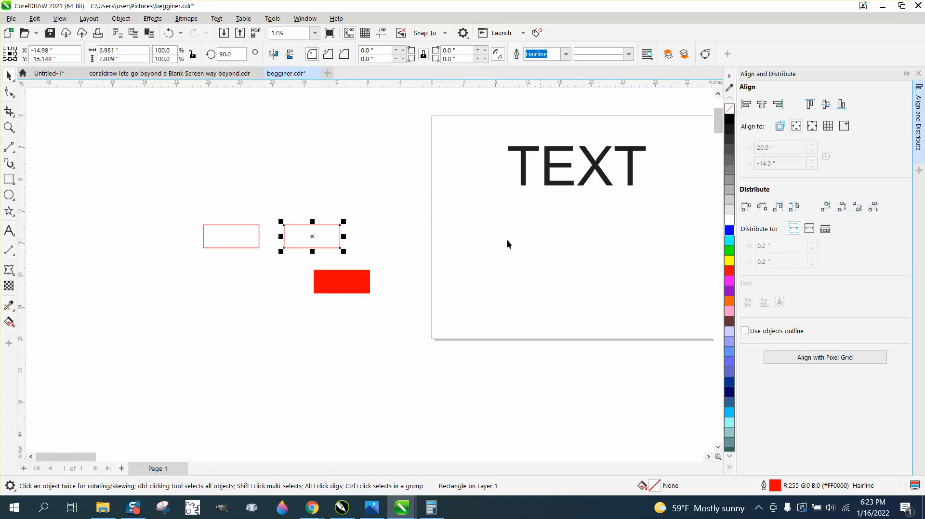
{"action": "left_click", "coordinate": [729, 231]}
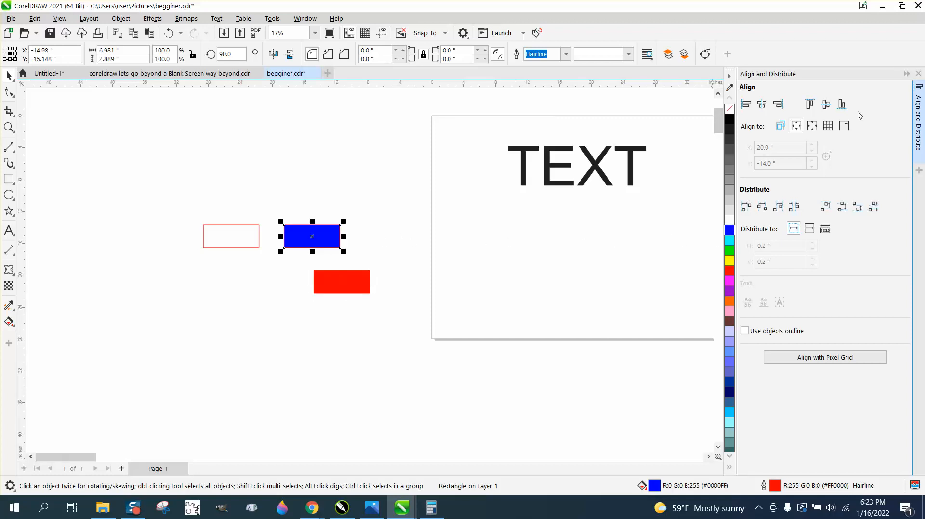
Move the blue rectangle to overlap the red one and select the red rectangle.
{"action": "left_click", "coordinate": [917, 74]}
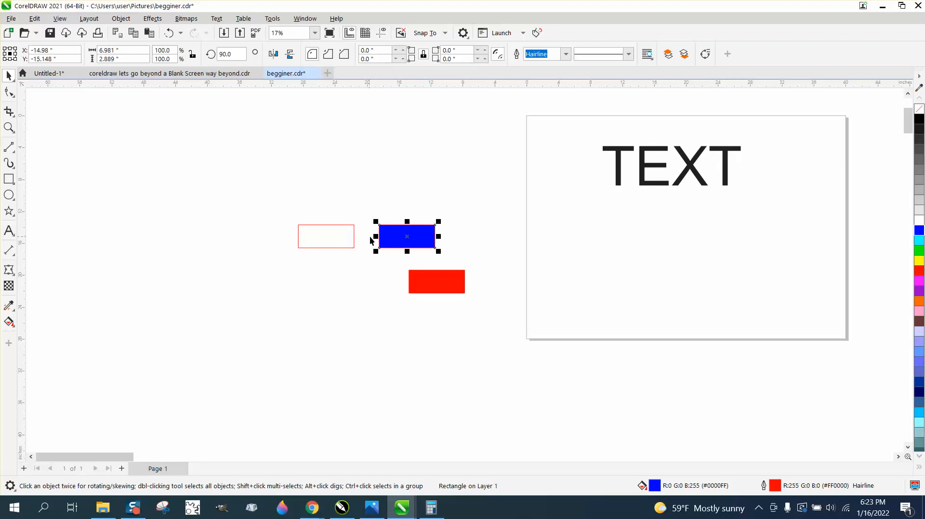
{"action": "left_click_drag", "start_coordinate": [421, 234], "coordinate": [431, 283]}
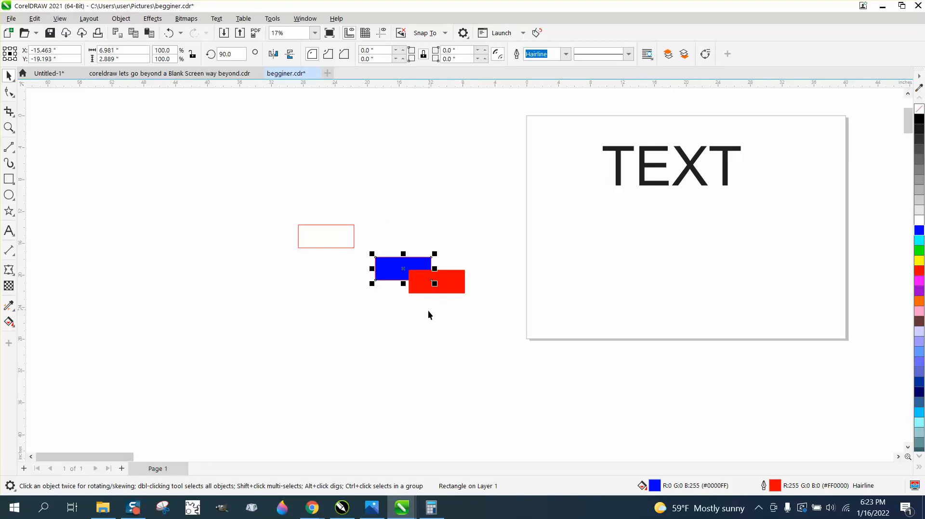
{"action": "left_click_drag", "start_coordinate": [365, 243], "coordinate": [481, 299]}
{"action": "left_click", "coordinate": [485, 297]}
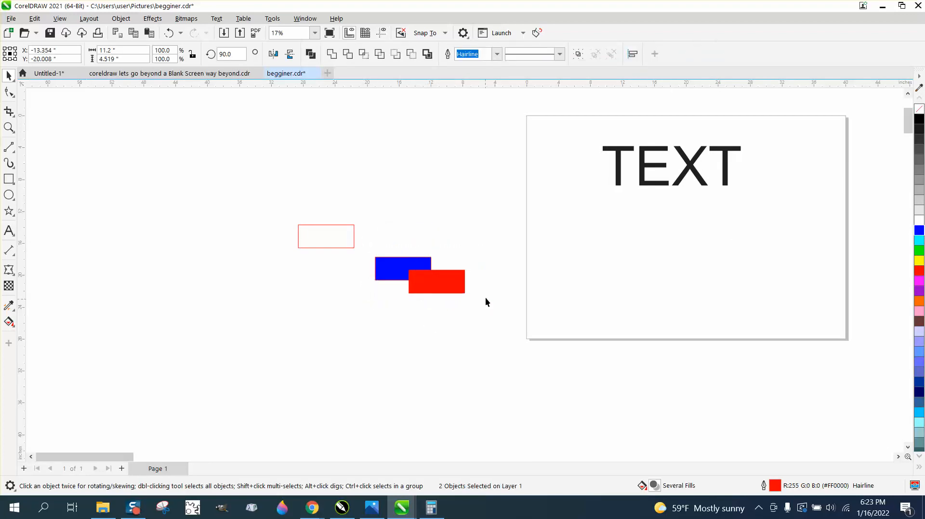
{"action": "left_click", "coordinate": [457, 281]}
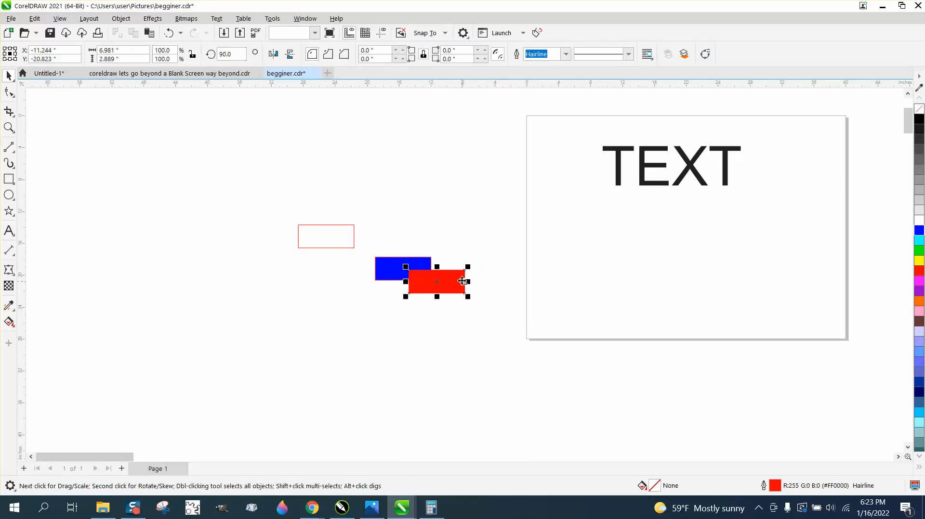
{"action": "left_click", "coordinate": [9, 128]}
{"action": "left_click_drag", "start_coordinate": [531, 336], "coordinate": [528, 334]}
{"action": "key", "text": "space"}
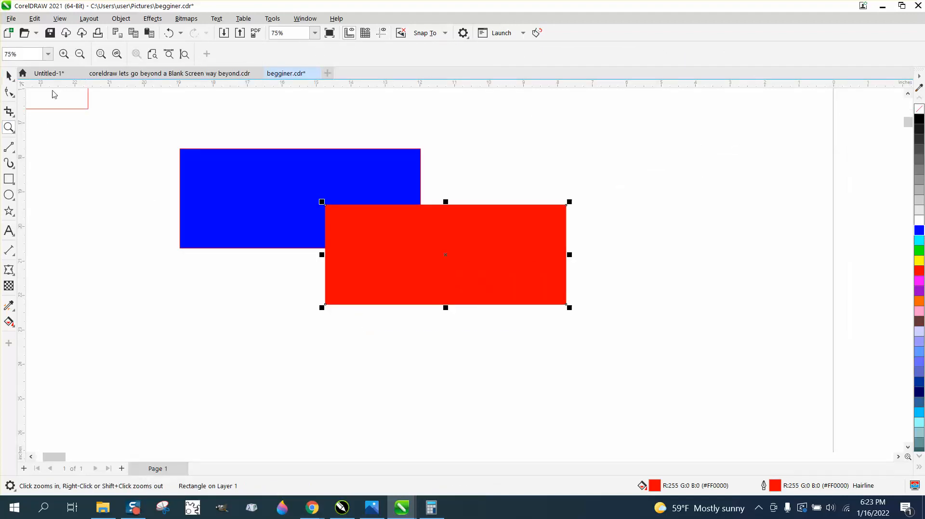
Send the red rectangle to back of page, behind the blue one.
{"action": "left_click", "coordinate": [127, 21]}
{"action": "mouse_move", "coordinate": [152, 195]}
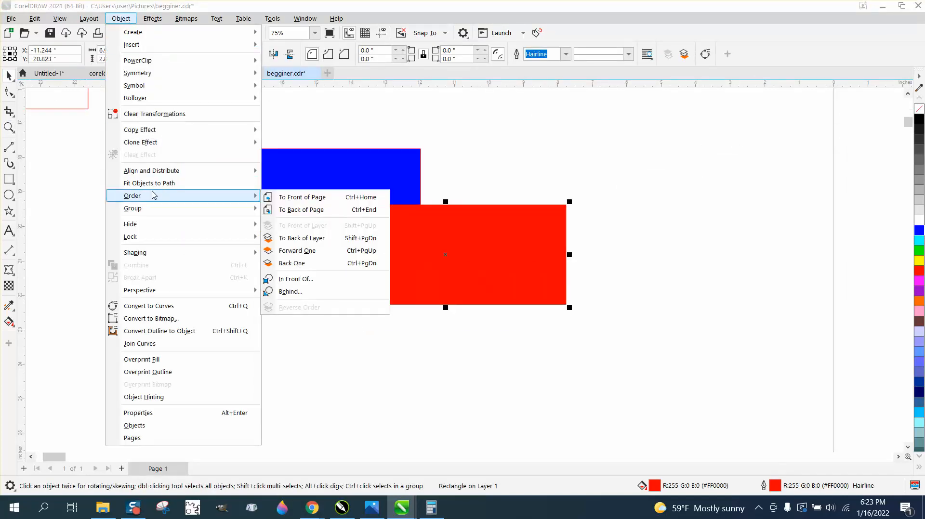
{"action": "left_click", "coordinate": [313, 210]}
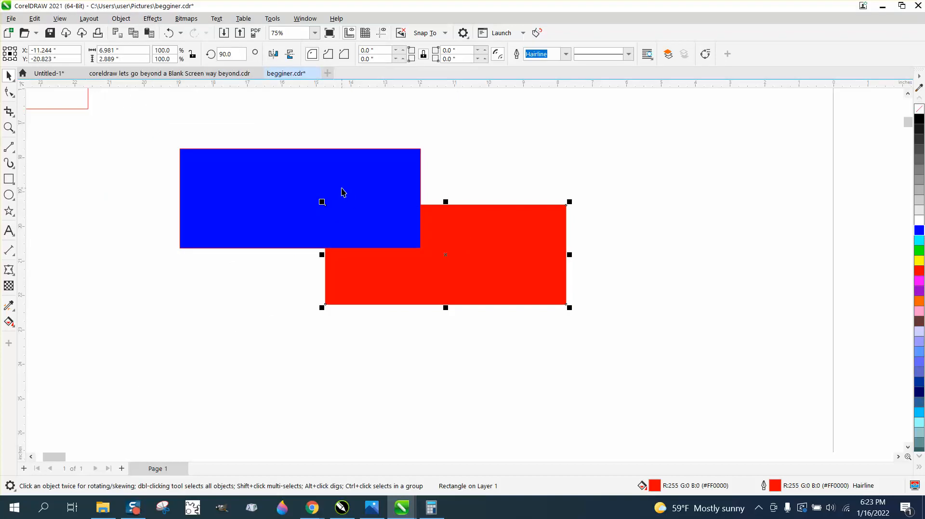
{"action": "scroll", "coordinate": [343, 192], "scroll_direction": "down", "scroll_amount": 3}
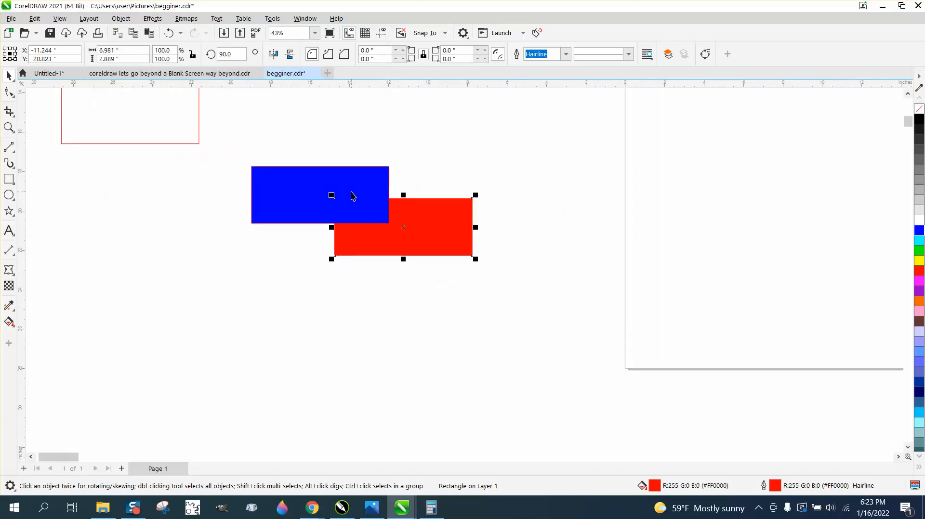
{"action": "scroll", "coordinate": [352, 193], "scroll_direction": "down", "scroll_amount": 1}
{"action": "left_click", "coordinate": [121, 19]}
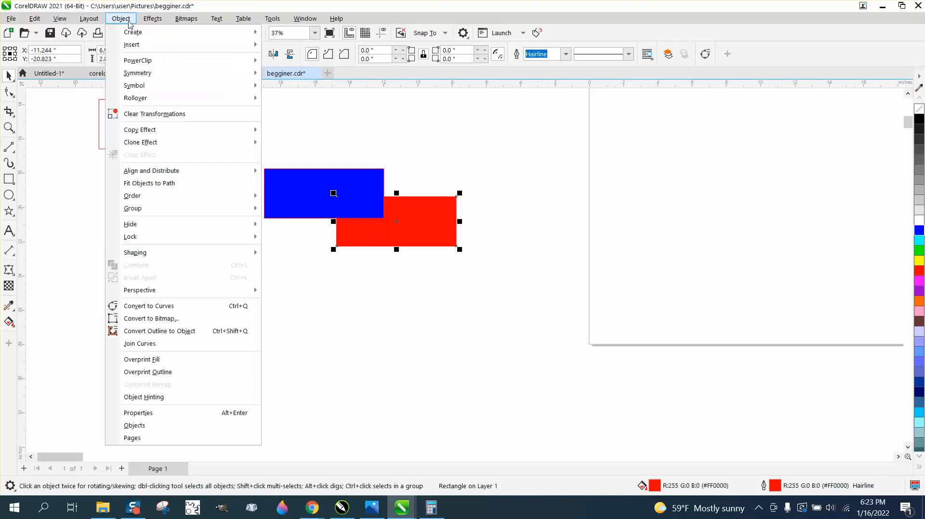
Group the blue and red rectangles and move the group upward.
{"action": "mouse_move", "coordinate": [155, 207]}
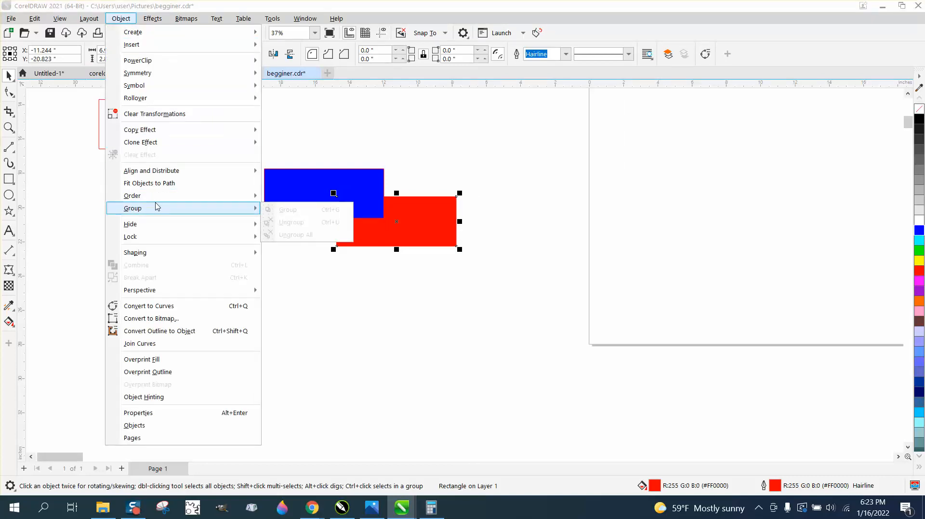
{"action": "left_click", "coordinate": [324, 126]}
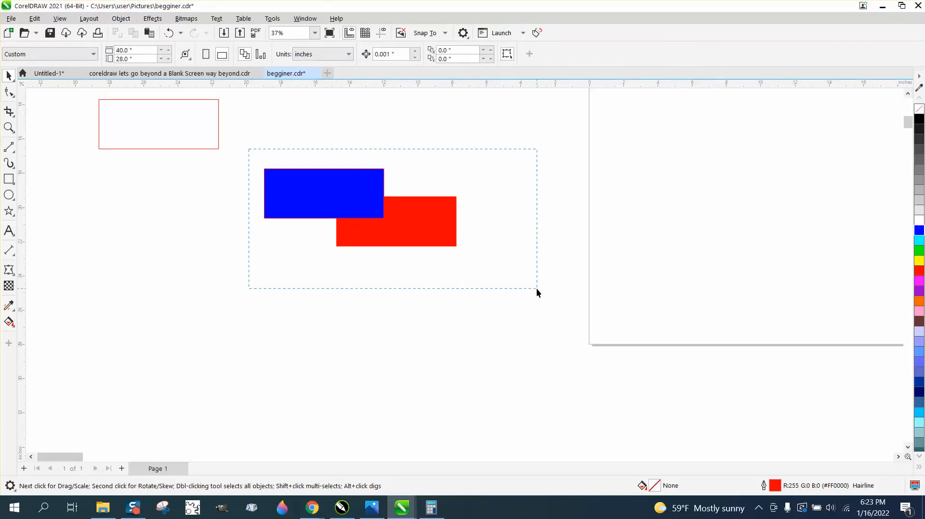
{"action": "left_click_drag", "start_coordinate": [536, 289], "coordinate": [537, 289]}
{"action": "left_click", "coordinate": [121, 18]}
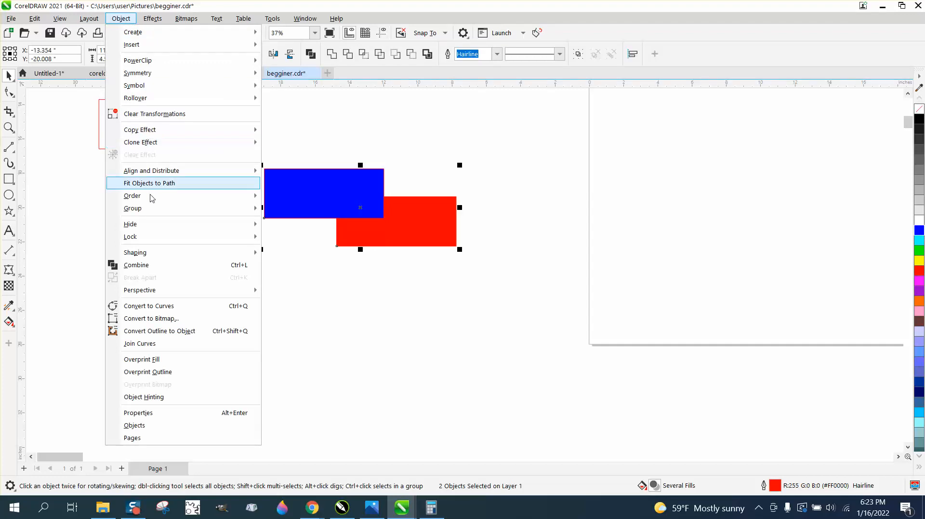
{"action": "mouse_move", "coordinate": [150, 208]}
{"action": "left_click", "coordinate": [287, 212]}
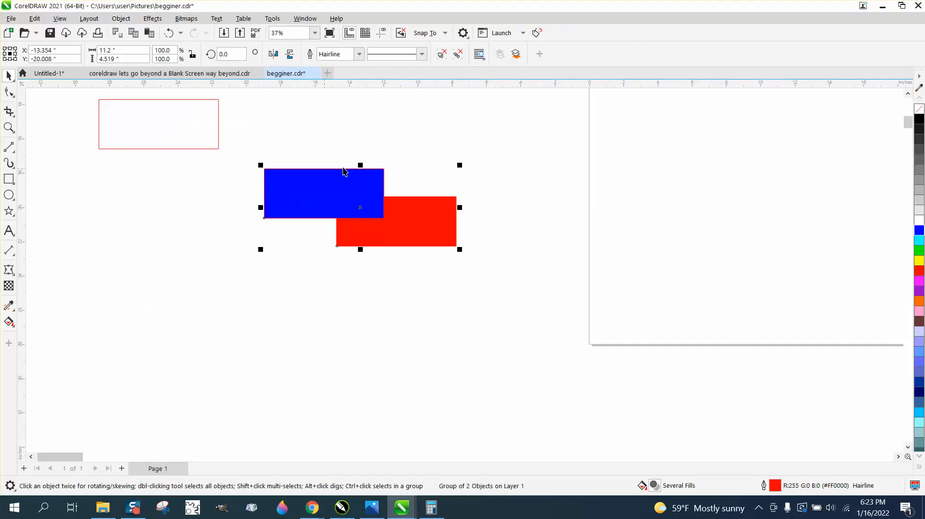
{"action": "left_click", "coordinate": [364, 149]}
{"action": "left_click_drag", "start_coordinate": [368, 184], "coordinate": [370, 217]}
Make an offset copy of the outline rectangle and combine both outlines into one curve.
{"action": "left_click", "coordinate": [192, 139]}
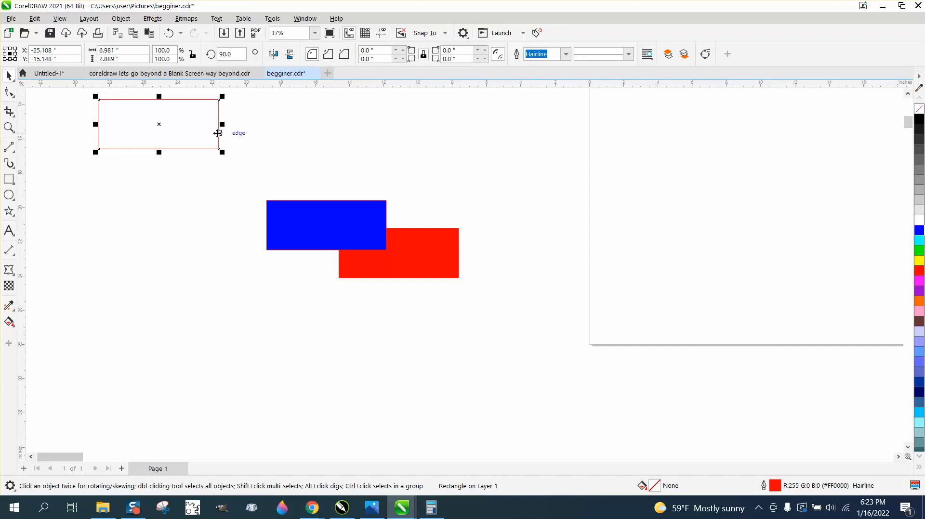
{"action": "left_click_drag", "start_coordinate": [157, 124], "coordinate": [229, 143]}
{"action": "left_click_drag", "start_coordinate": [85, 92], "coordinate": [271, 156]}
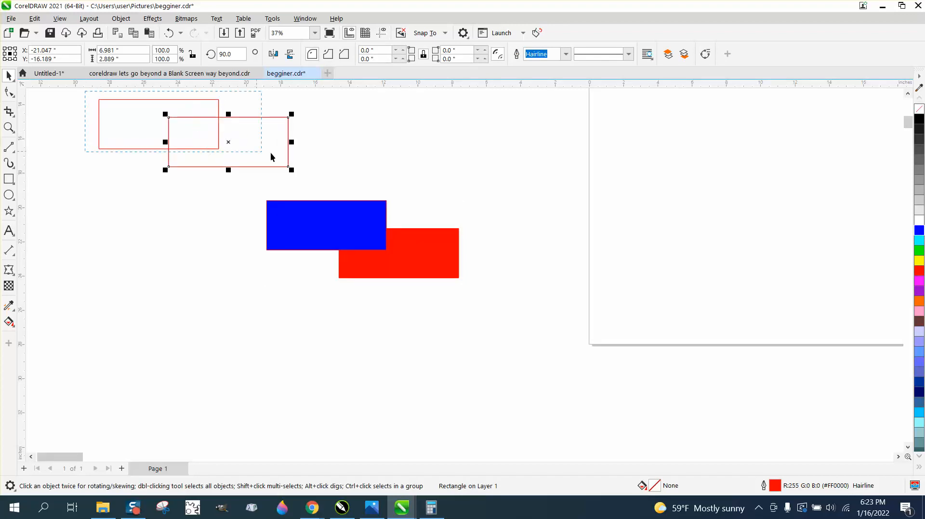
{"action": "left_click_drag", "start_coordinate": [318, 179], "coordinate": [318, 179]}
{"action": "left_click", "coordinate": [121, 18]}
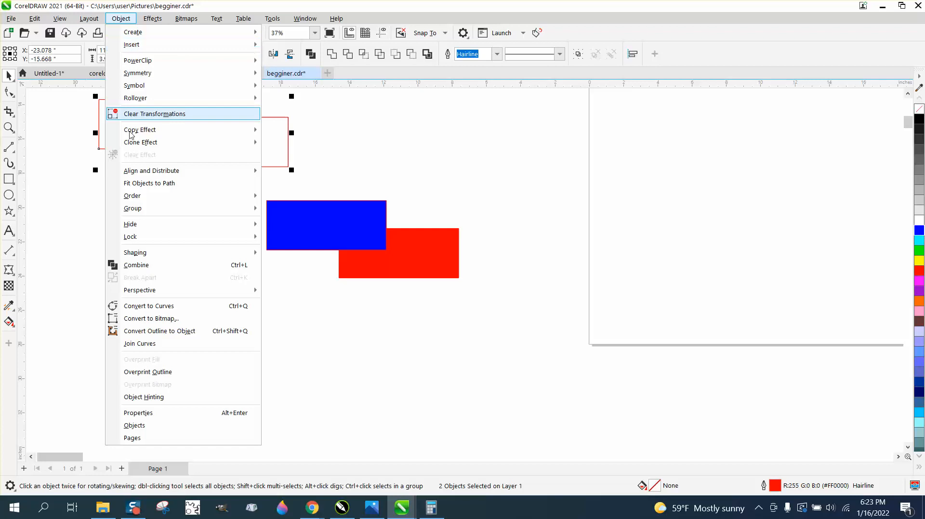
{"action": "left_click", "coordinate": [144, 265]}
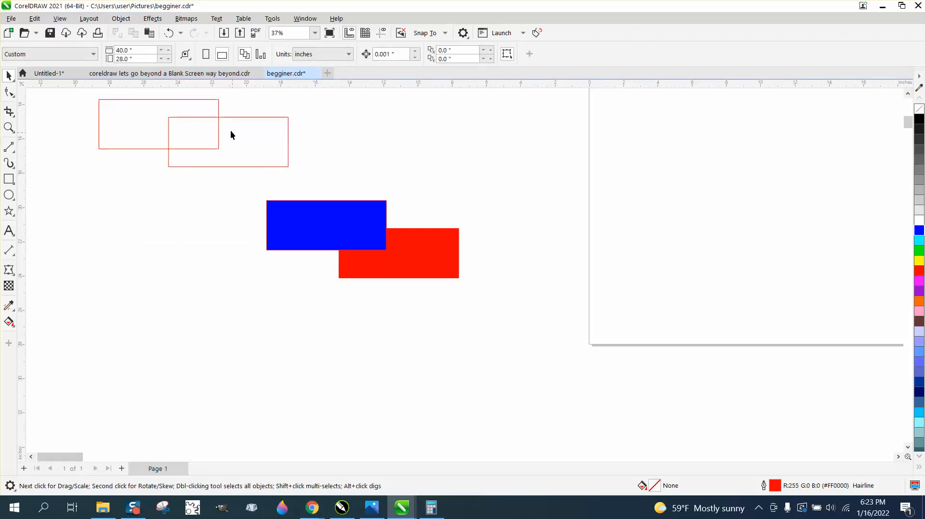
{"action": "left_click_drag", "start_coordinate": [226, 125], "coordinate": [215, 153]}
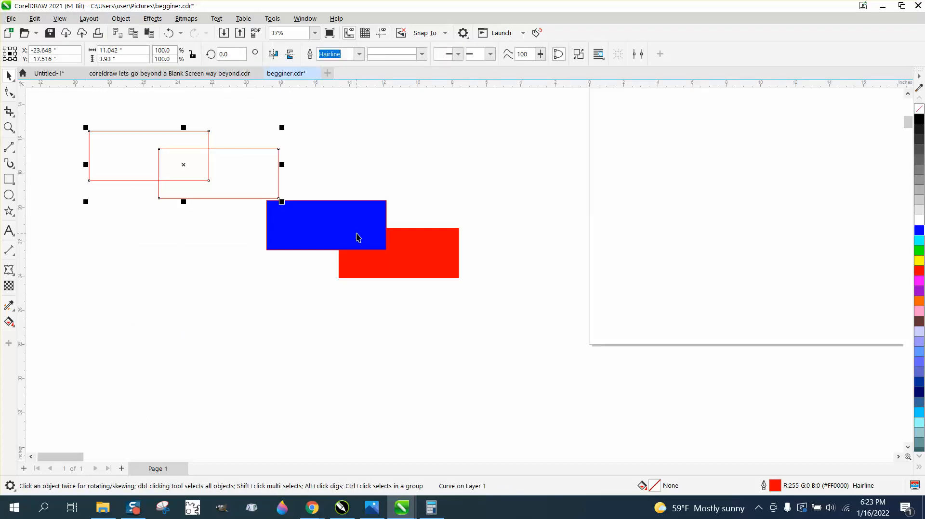
{"action": "left_click_drag", "start_coordinate": [356, 235], "coordinate": [395, 199]}
{"action": "left_click", "coordinate": [121, 19]}
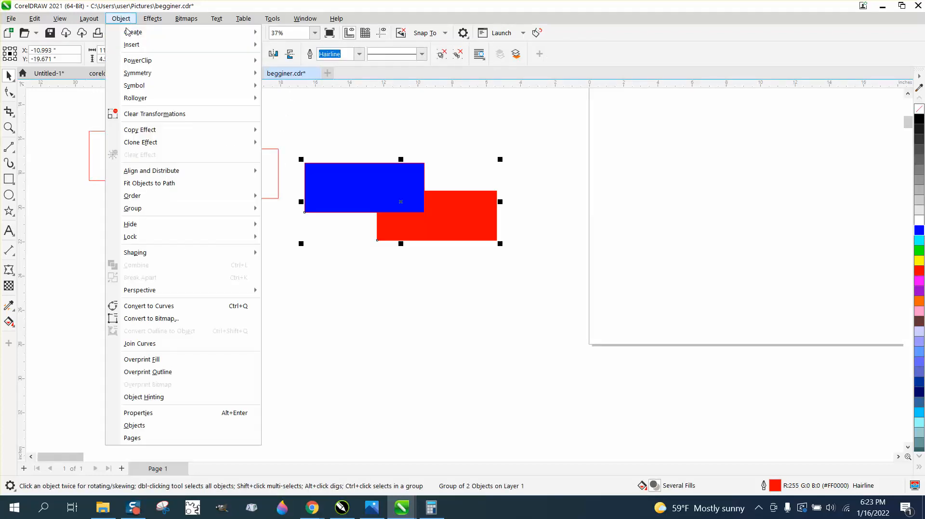
Ungroup the blue and red rectangles and move the blue one up.
{"action": "mouse_move", "coordinate": [143, 208]}
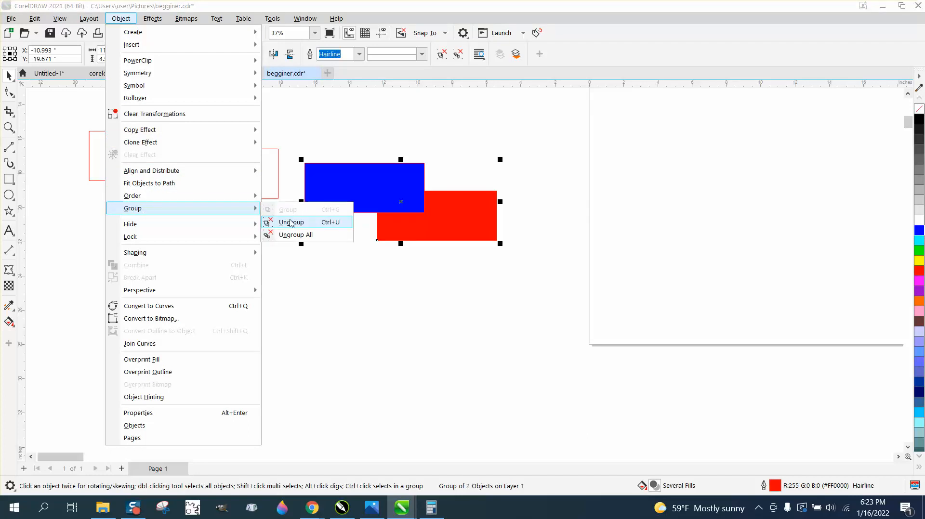
{"action": "left_click", "coordinate": [291, 219]}
{"action": "left_click", "coordinate": [336, 171]}
{"action": "left_click_drag", "start_coordinate": [337, 171], "coordinate": [338, 138]}
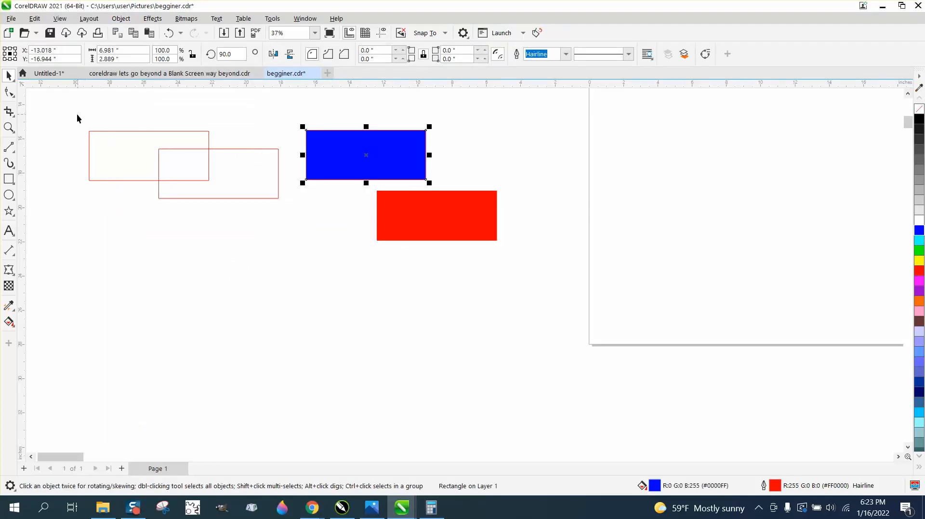
Break the combined outline curve apart into two separate rectangle outlines.
{"action": "left_click_drag", "start_coordinate": [78, 118], "coordinate": [287, 213]}
{"action": "left_click", "coordinate": [120, 19]}
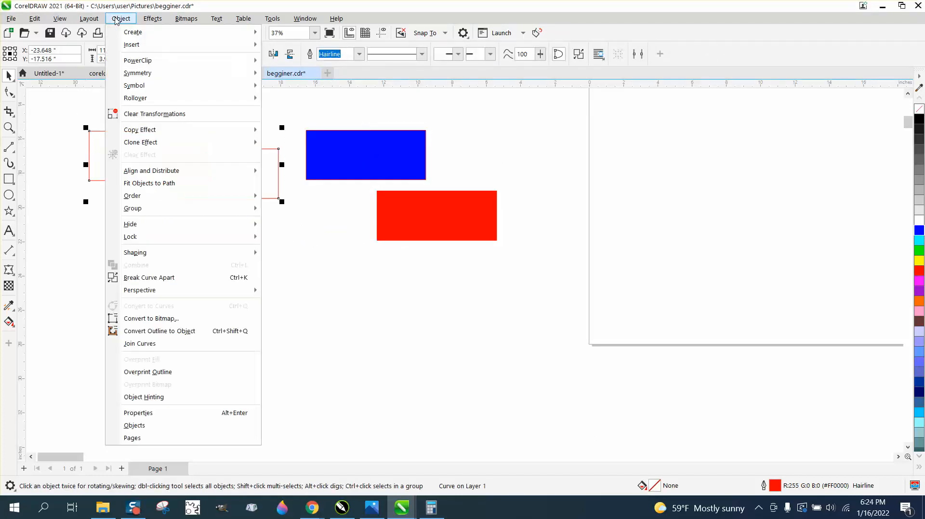
{"action": "left_click", "coordinate": [163, 279]}
{"action": "left_click_drag", "start_coordinate": [128, 128], "coordinate": [137, 162]}
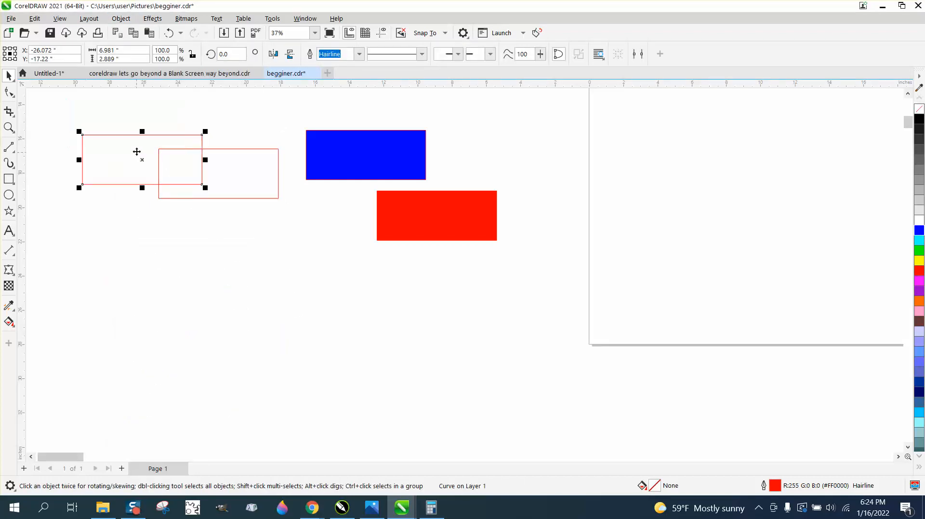
{"action": "left_click", "coordinate": [120, 18]}
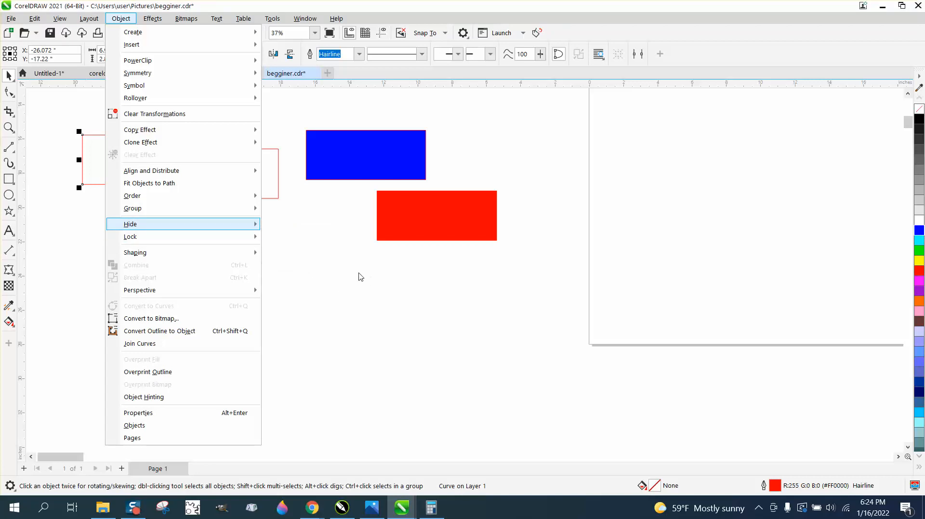
{"action": "left_click", "coordinate": [331, 241]}
{"action": "scroll", "coordinate": [318, 251], "scroll_direction": "down", "scroll_amount": 4}
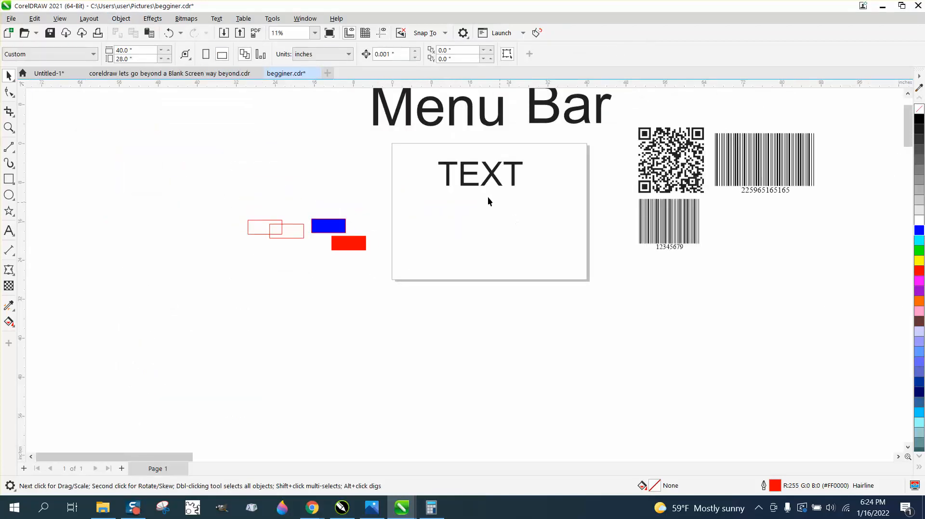
Nudge the Menu title down, then hide the QR code and barcodes and undo to restore them.
{"action": "left_click_drag", "start_coordinate": [496, 124], "coordinate": [521, 138]}
{"action": "left_click", "coordinate": [536, 122]}
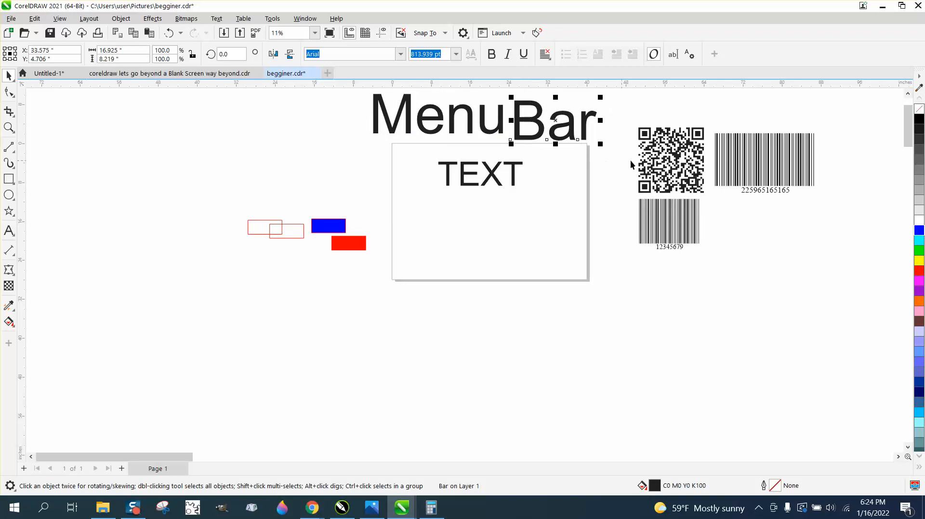
{"action": "left_click_drag", "start_coordinate": [627, 106], "coordinate": [648, 205]}
{"action": "left_click_drag", "start_coordinate": [778, 264], "coordinate": [842, 270]}
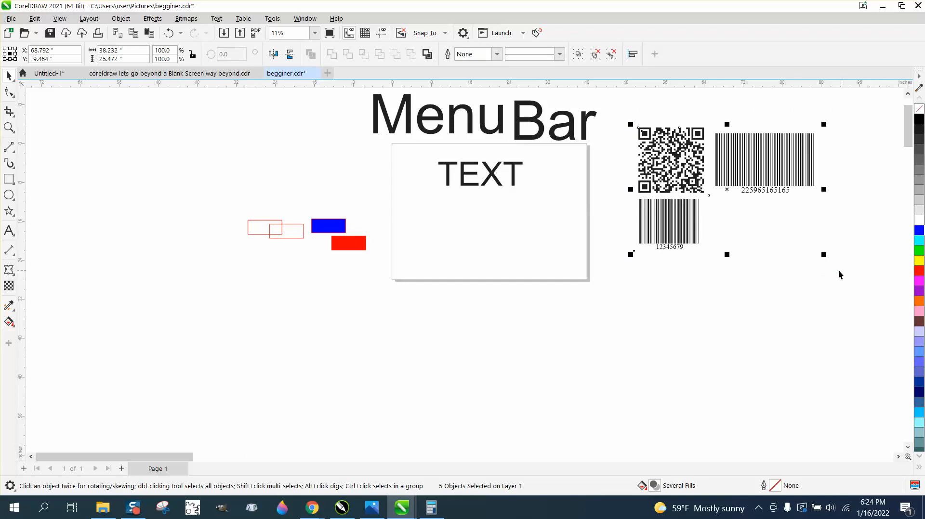
{"action": "left_click", "coordinate": [121, 18]}
{"action": "mouse_move", "coordinate": [150, 225]}
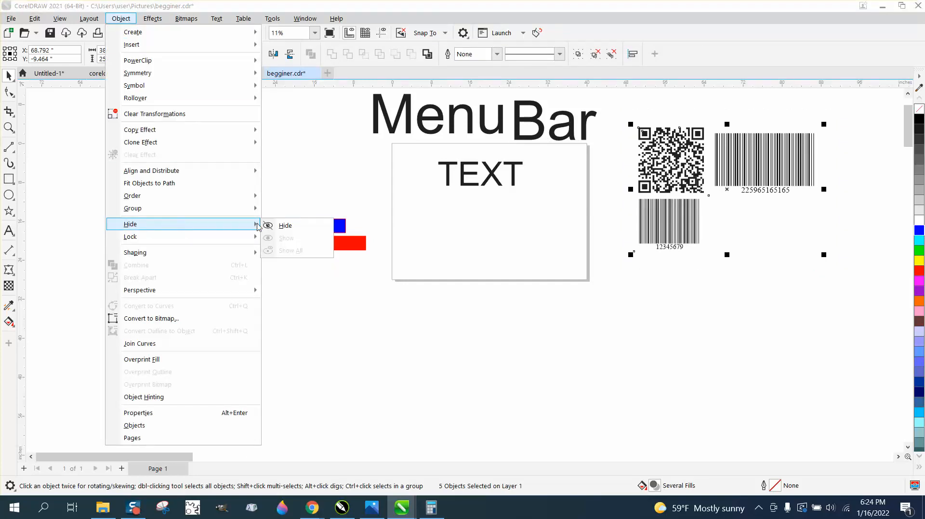
{"action": "left_click", "coordinate": [284, 225]}
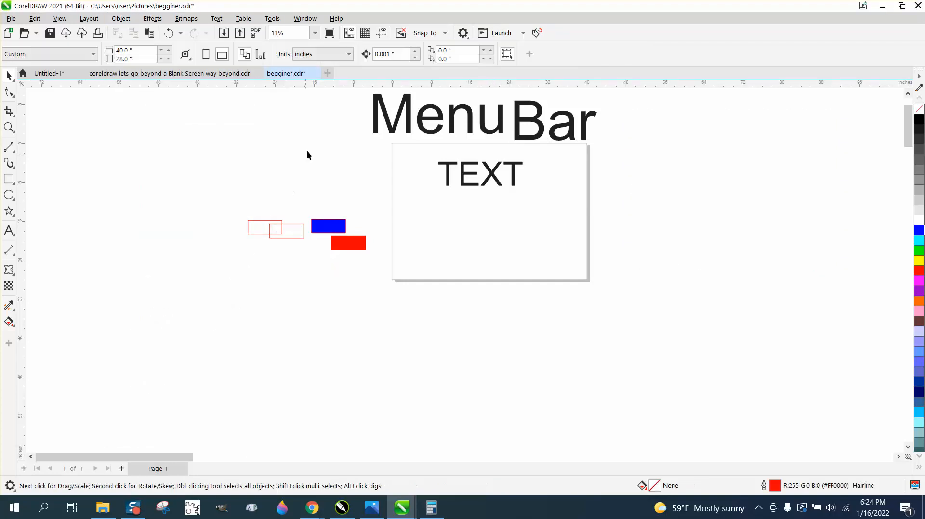
{"action": "left_click", "coordinate": [168, 33]}
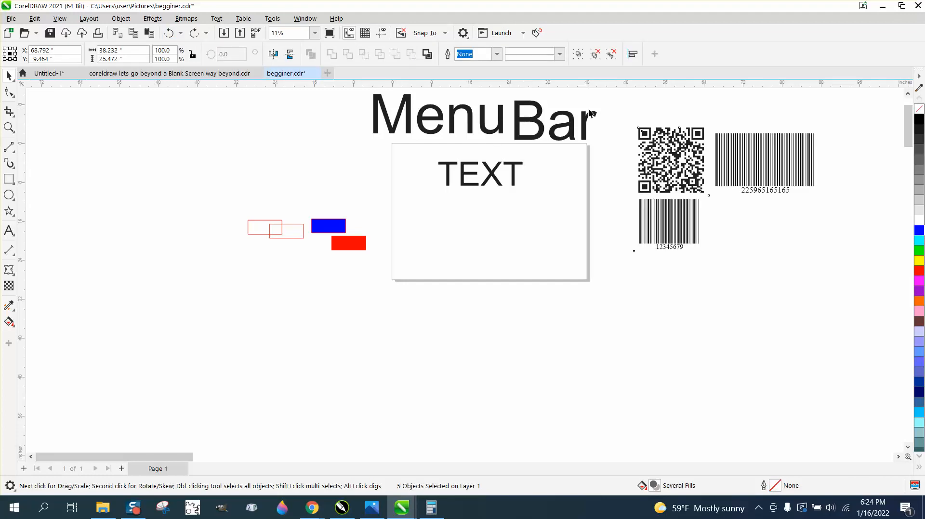
Align the Menu and Bar words along their top edges.
{"action": "left_click_drag", "start_coordinate": [366, 90], "coordinate": [613, 148]}
{"action": "key", "text": "b"}
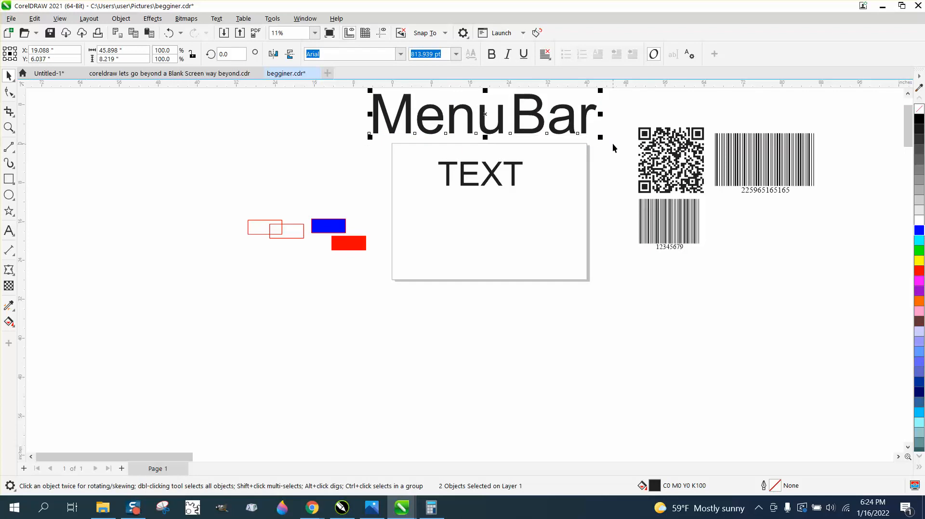
{"action": "left_click", "coordinate": [309, 152]}
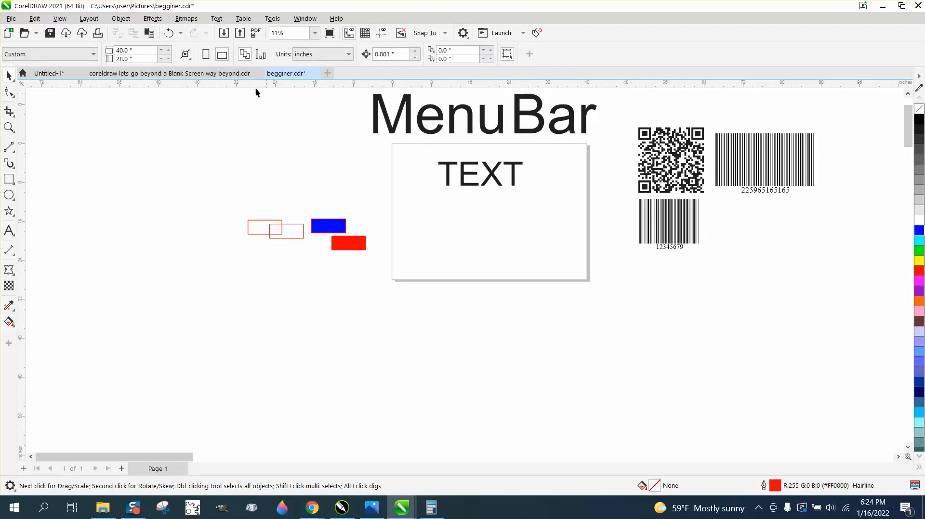
{"action": "left_click", "coordinate": [121, 19]}
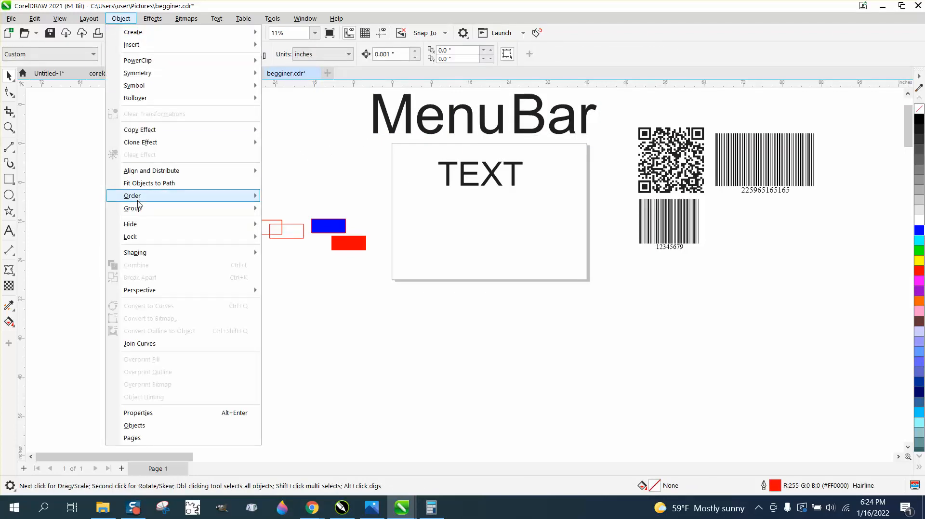
Draw a yellow-filled rectangle below TEXT in the white box and lock it.
{"action": "left_click", "coordinate": [9, 179]}
{"action": "left_click_drag", "start_coordinate": [415, 207], "coordinate": [551, 266]}
{"action": "left_click", "coordinate": [919, 261]}
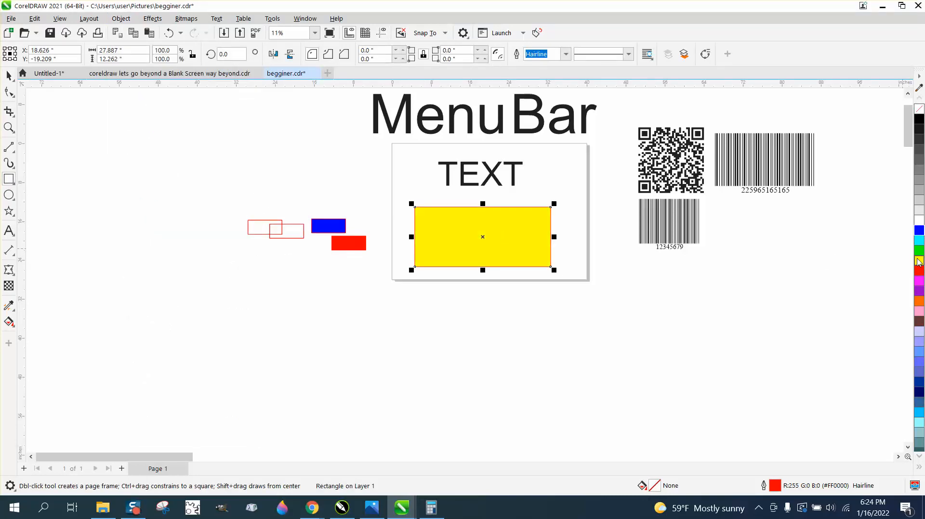
{"action": "left_click", "coordinate": [121, 19]}
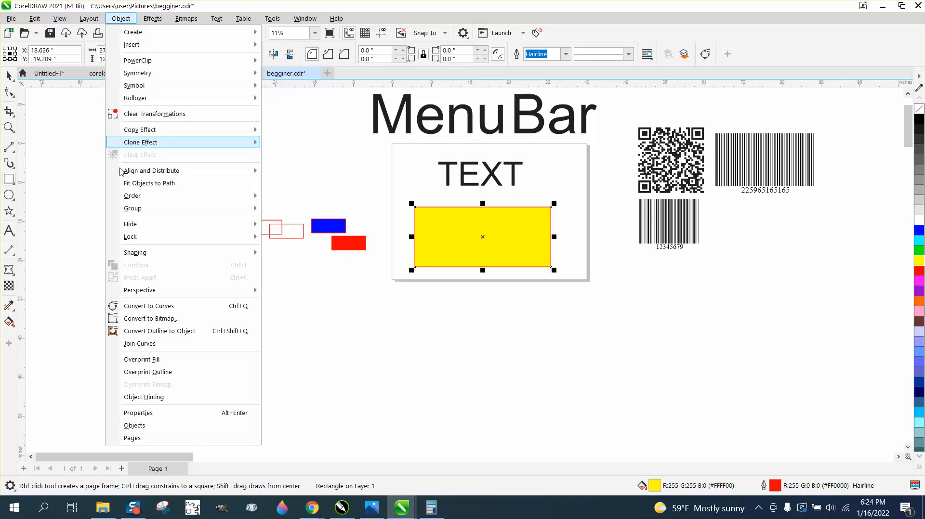
{"action": "mouse_move", "coordinate": [130, 221]}
{"action": "mouse_move", "coordinate": [140, 243]}
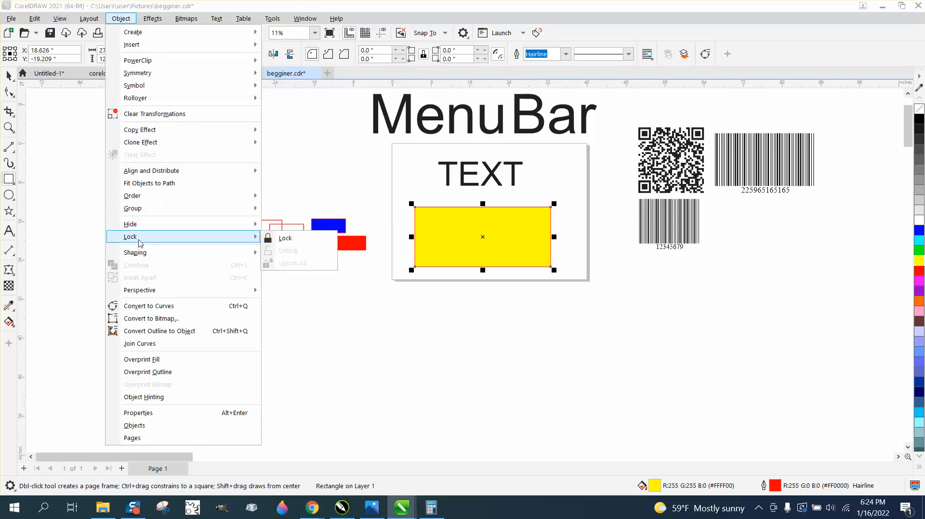
{"action": "left_click", "coordinate": [289, 238]}
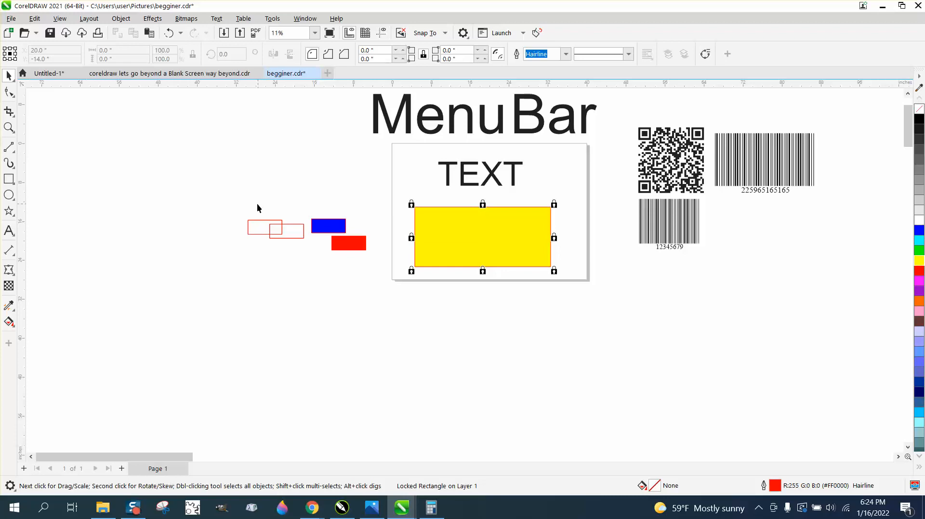
Move the four small rectangles at left onto the yellow rectangle.
{"action": "left_click_drag", "start_coordinate": [235, 208], "coordinate": [308, 250]}
{"action": "left_click_drag", "start_coordinate": [371, 261], "coordinate": [371, 261]}
{"action": "left_click_drag", "start_coordinate": [313, 234], "coordinate": [487, 236]}
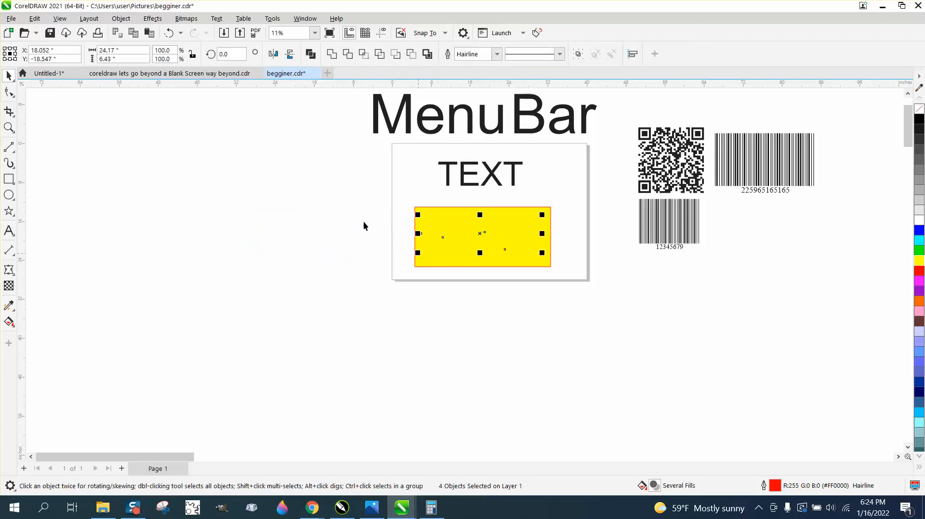
Send the four rectangles To Front of Page on a hidden layer, undo, then repeat it.
{"action": "left_click", "coordinate": [121, 18]}
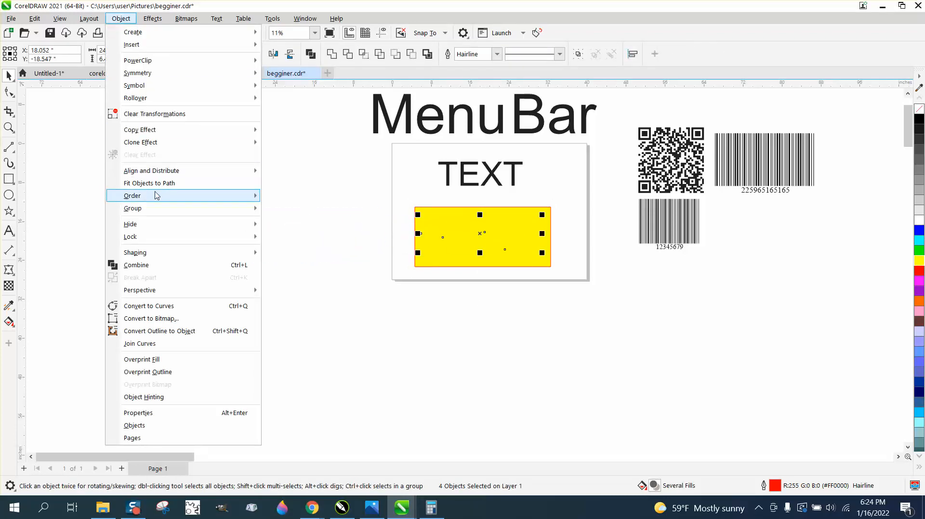
{"action": "mouse_move", "coordinate": [155, 195]}
{"action": "left_click", "coordinate": [297, 198]}
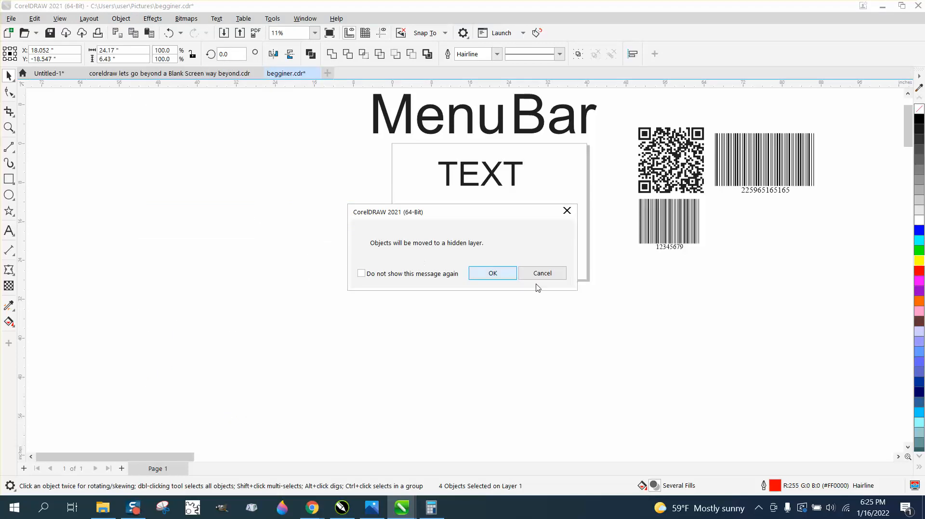
{"action": "left_click", "coordinate": [507, 274]}
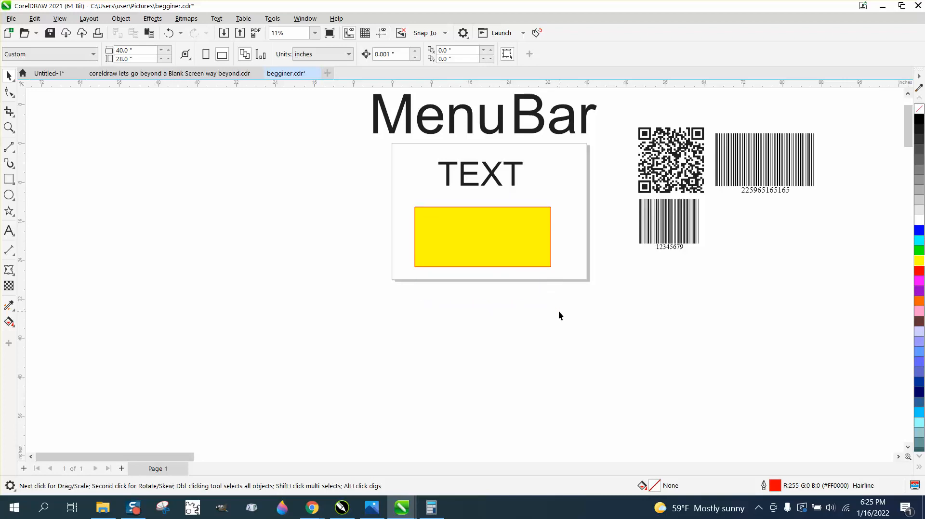
{"action": "left_click", "coordinate": [169, 32]}
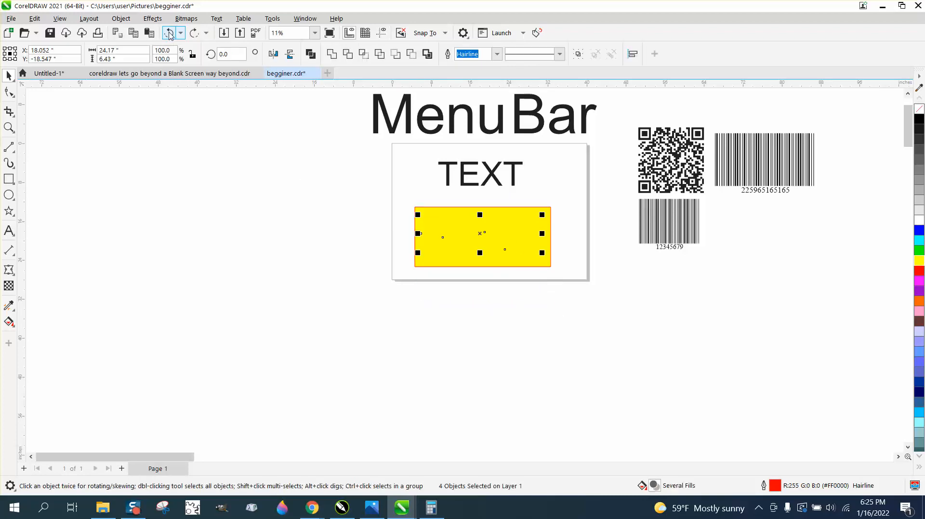
{"action": "left_click", "coordinate": [121, 18]}
{"action": "mouse_move", "coordinate": [155, 202]}
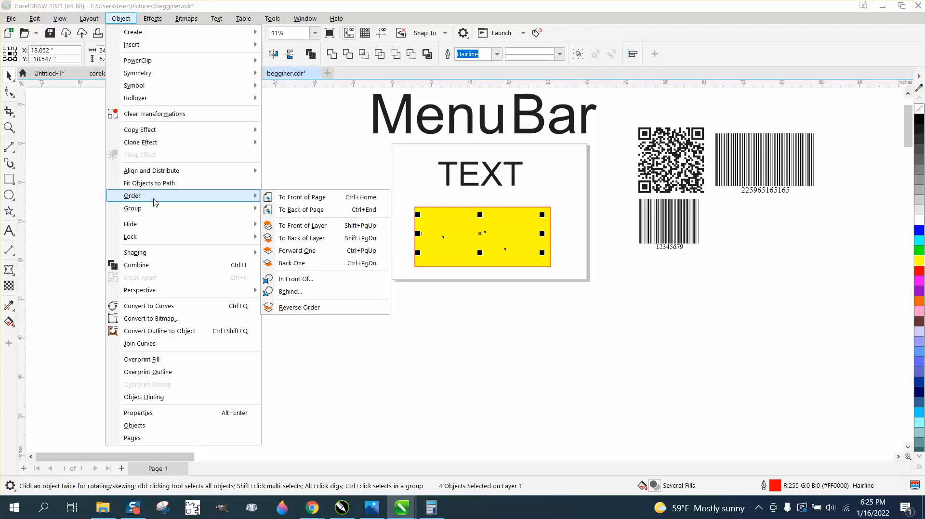
{"action": "left_click", "coordinate": [305, 199]}
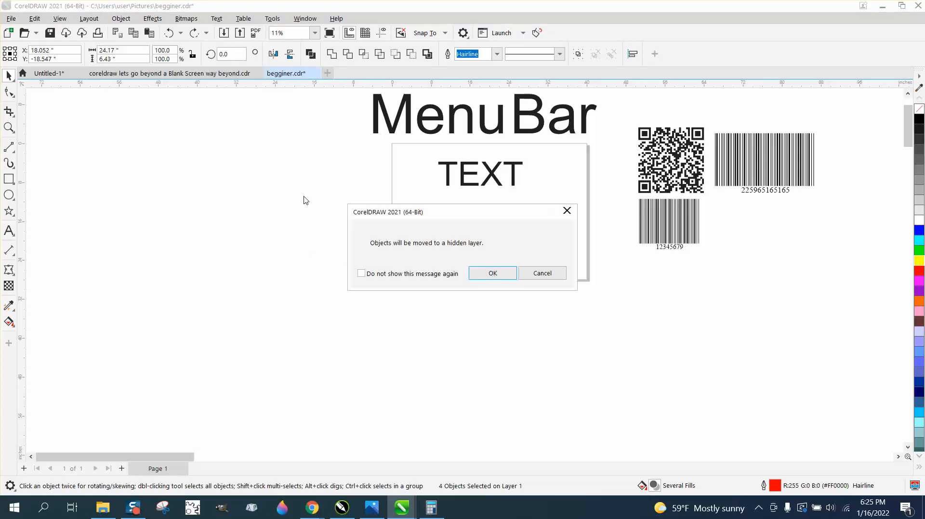
{"action": "left_click", "coordinate": [505, 274]}
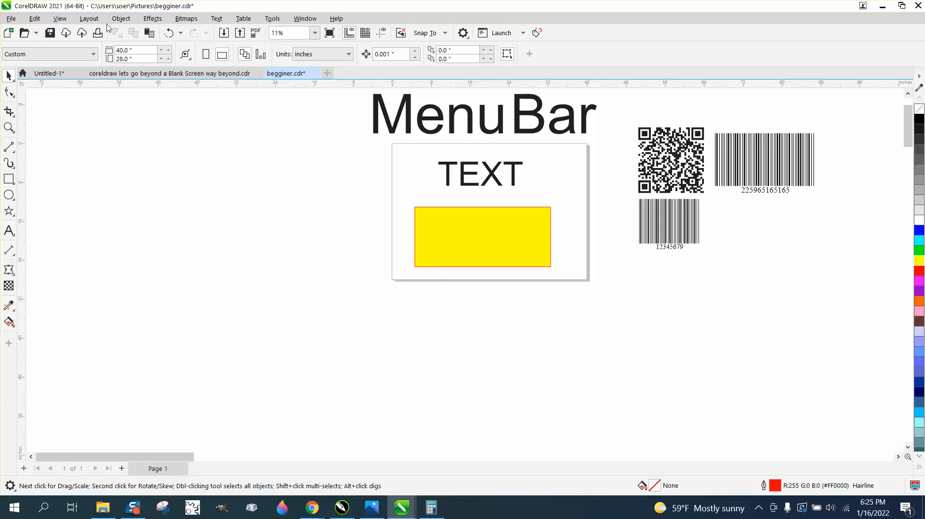
Unlock all locked objects and clear the selection.
{"action": "left_click", "coordinate": [121, 18]}
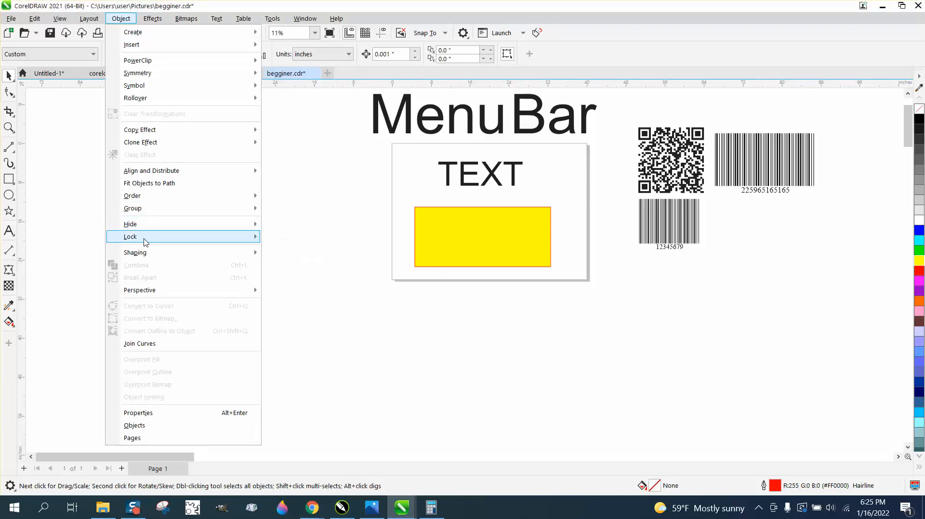
{"action": "mouse_move", "coordinate": [144, 242]}
{"action": "left_click", "coordinate": [287, 263]}
{"action": "left_click", "coordinate": [311, 218]}
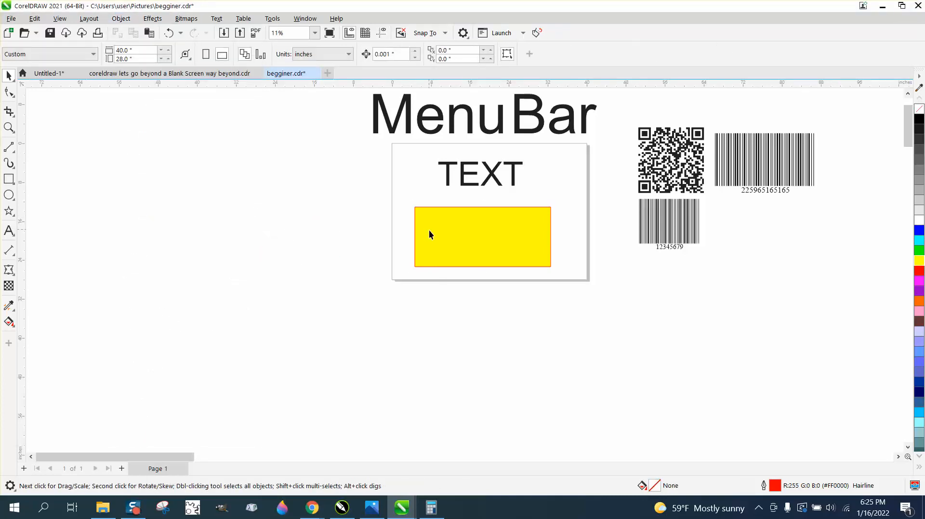
Move the yellow rectangle to a new spot within the white box.
{"action": "left_click_drag", "start_coordinate": [429, 231], "coordinate": [407, 320]}
{"action": "key", "text": "ctrl+z"}
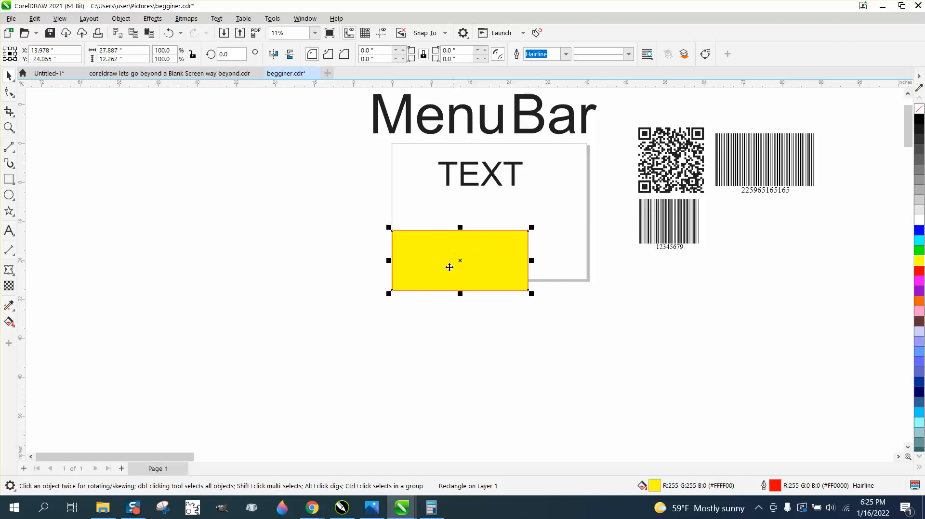
{"action": "left_click", "coordinate": [377, 291]}
{"action": "left_click_drag", "start_coordinate": [395, 285], "coordinate": [413, 259]}
Draw a small plain rectangle over the yellow one and zoom in on them.
{"action": "left_click", "coordinate": [13, 183]}
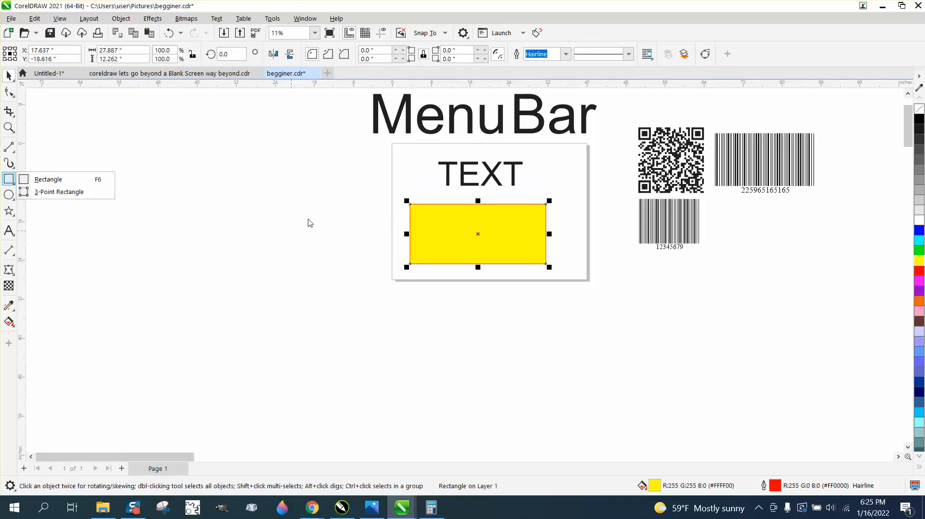
{"action": "left_click", "coordinate": [73, 180]}
{"action": "mouse_move", "coordinate": [316, 223]}
{"action": "left_mouse_down"}
{"action": "mouse_move", "coordinate": [361, 250]}
{"action": "mouse_move", "coordinate": [360, 241]}
{"action": "mouse_move", "coordinate": [470, 253]}
{"action": "left_mouse_up"}
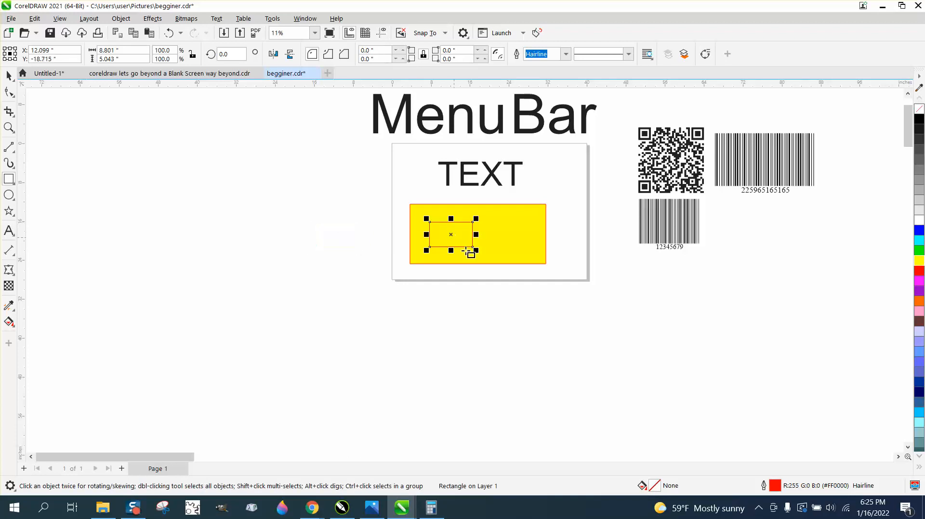
{"action": "left_click", "coordinate": [8, 127]}
{"action": "left_click_drag", "start_coordinate": [419, 230], "coordinate": [417, 229]}
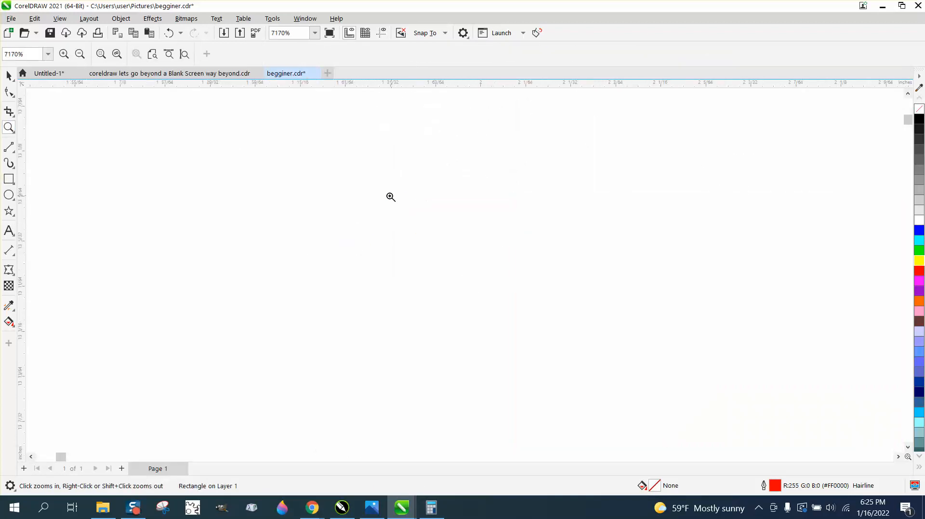
{"action": "scroll", "coordinate": [388, 209], "scroll_direction": "down", "scroll_amount": 4}
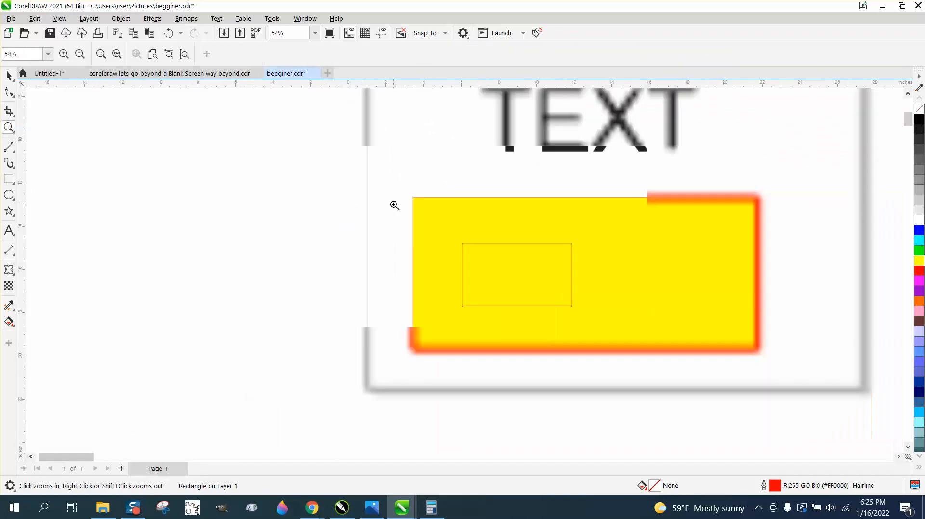
{"action": "left_click_drag", "start_coordinate": [761, 346], "coordinate": [761, 346]}
{"action": "key", "text": "space"}
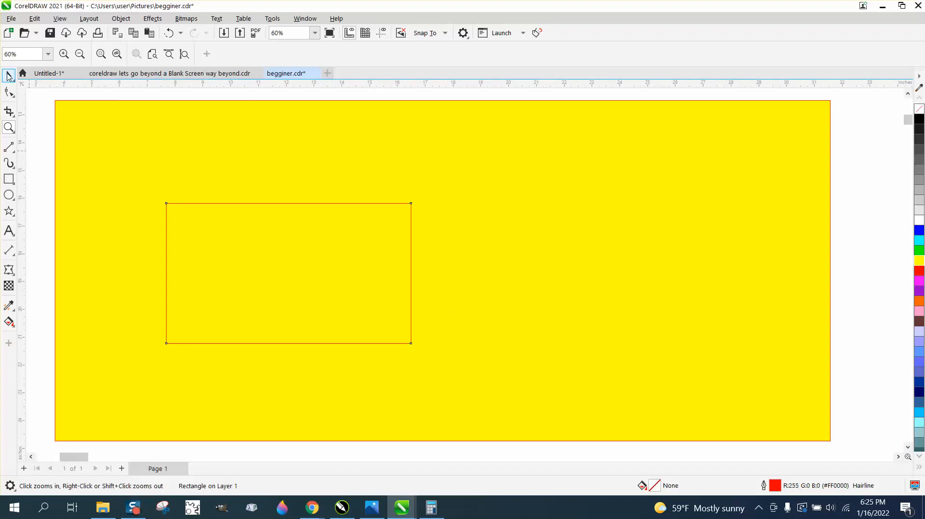
Shift the yellow rectangle so the small rectangle sits in its upper-left area.
{"action": "left_click", "coordinate": [272, 375]}
{"action": "left_click", "coordinate": [275, 348]}
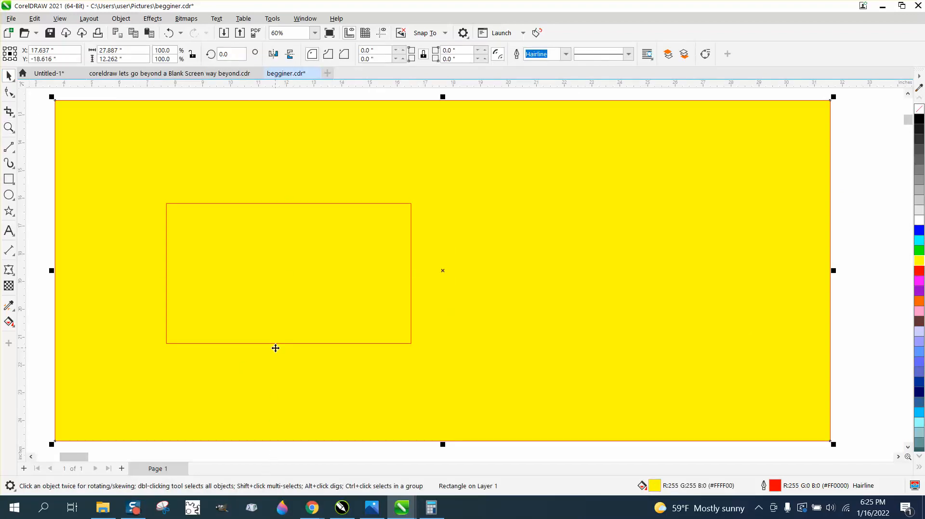
{"action": "left_click_drag", "start_coordinate": [275, 347], "coordinate": [263, 304]}
{"action": "left_click", "coordinate": [276, 344]}
{"action": "scroll", "coordinate": [264, 305], "scroll_direction": "down", "scroll_amount": 3}
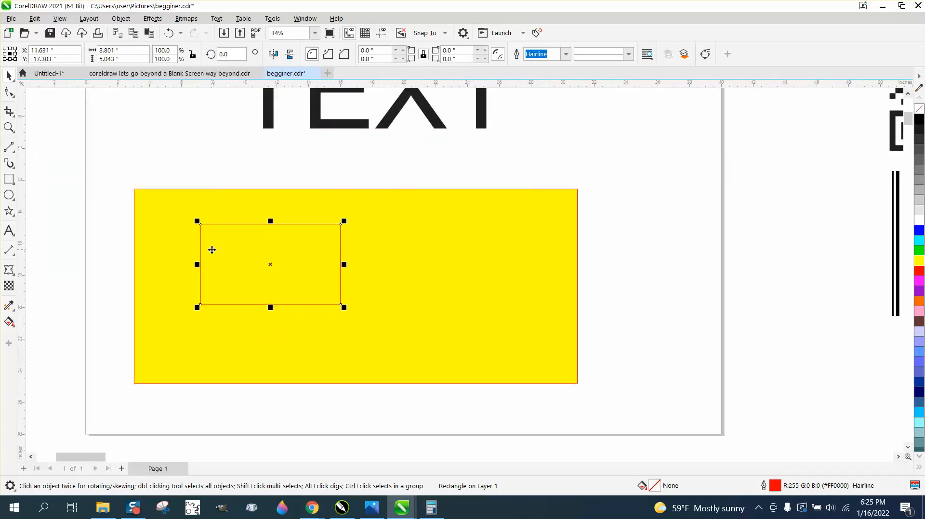
Lock the large yellow rectangle in place.
{"action": "left_click_drag", "start_coordinate": [180, 198], "coordinate": [179, 196]}
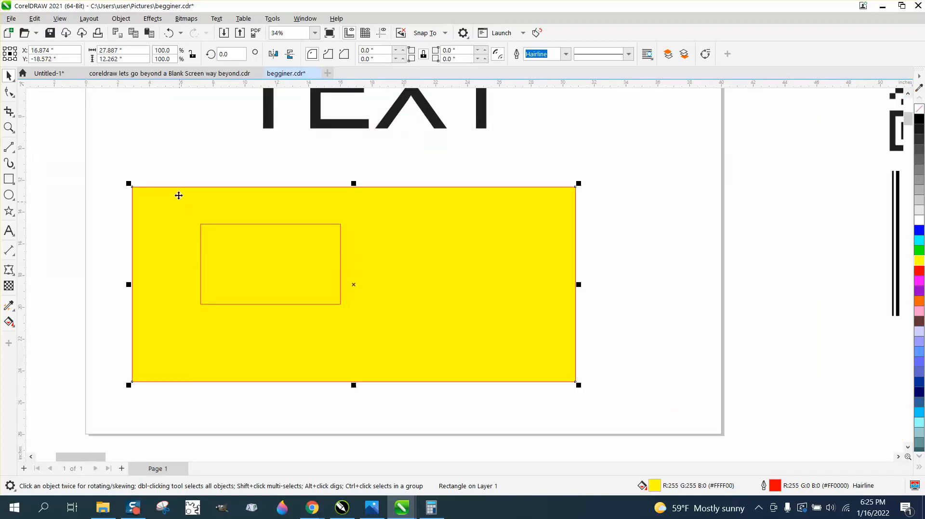
{"action": "left_click", "coordinate": [121, 18]}
{"action": "mouse_move", "coordinate": [137, 238]}
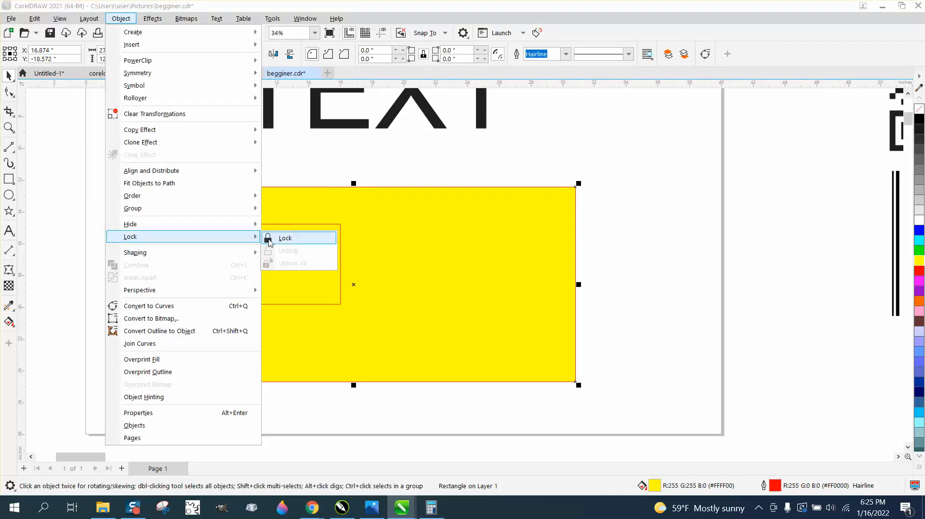
{"action": "left_click", "coordinate": [285, 238]}
Drag the small inner rectangle further to the right.
{"action": "left_click", "coordinate": [265, 241]}
{"action": "left_click_drag", "start_coordinate": [265, 241], "coordinate": [318, 233]}
{"action": "left_click", "coordinate": [434, 262]}
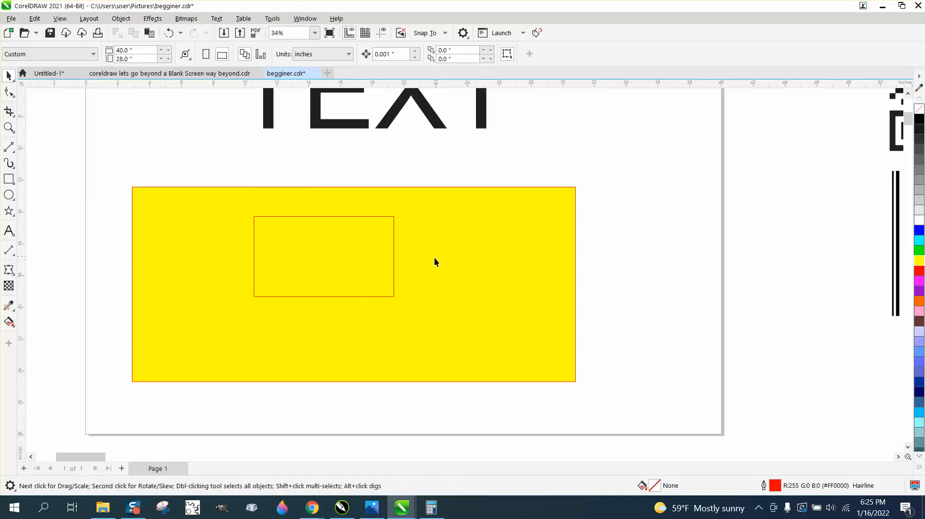
{"action": "left_click", "coordinate": [364, 256]}
{"action": "left_click_drag", "start_coordinate": [364, 256], "coordinate": [374, 276]}
{"action": "left_click", "coordinate": [516, 273]}
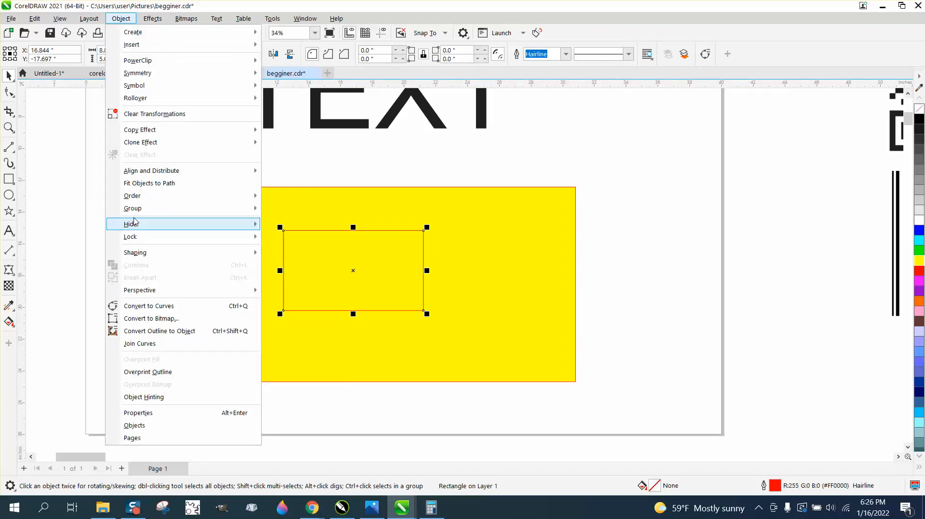
Unlock all objects and delete both the yellow and small rectangles.
{"action": "mouse_move", "coordinate": [138, 240]}
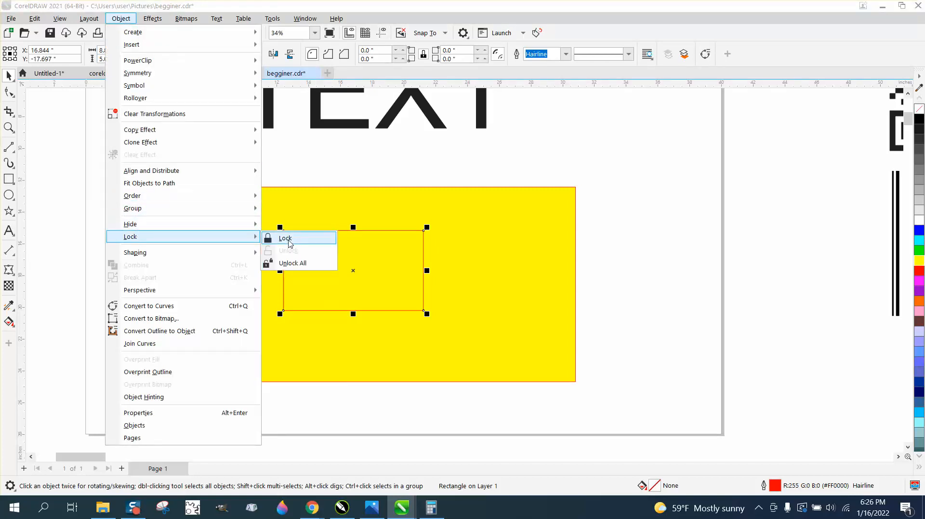
{"action": "left_click", "coordinate": [289, 263]}
{"action": "left_click_drag", "start_coordinate": [118, 176], "coordinate": [471, 318]}
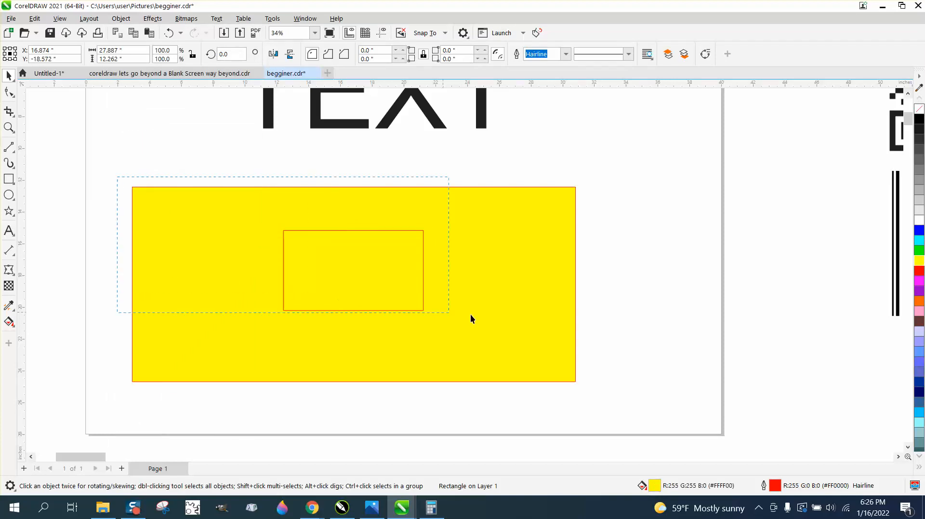
{"action": "left_click_drag", "start_coordinate": [638, 420], "coordinate": [638, 420]}
{"action": "key", "text": "Delete"}
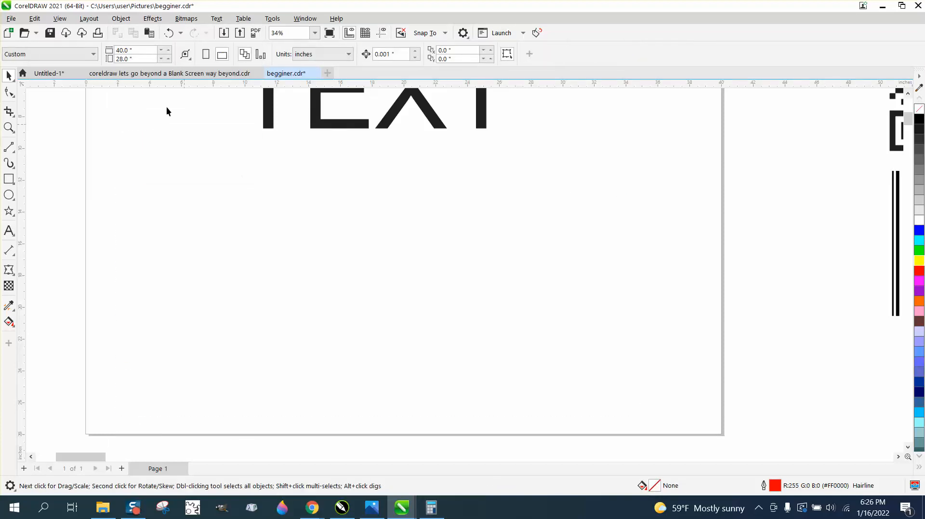
{"action": "left_click", "coordinate": [121, 18]}
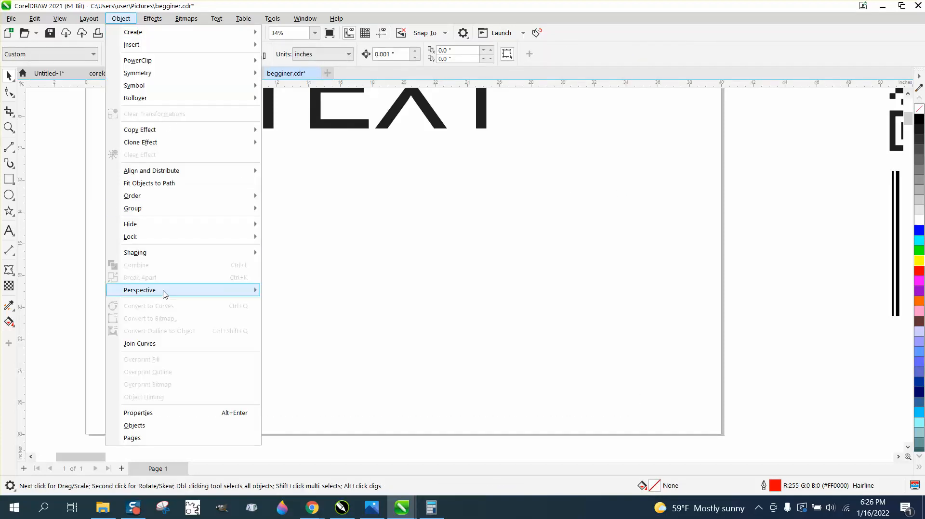
Draw a new rectangle on the page.
{"action": "mouse_move", "coordinate": [165, 296]}
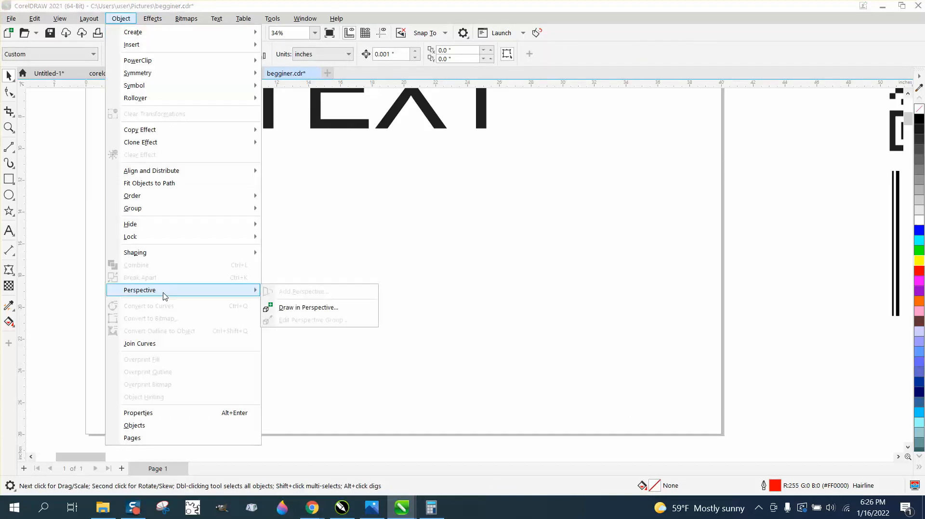
{"action": "left_click", "coordinate": [9, 180]}
{"action": "scroll", "coordinate": [226, 233], "scroll_direction": "down", "scroll_amount": 4}
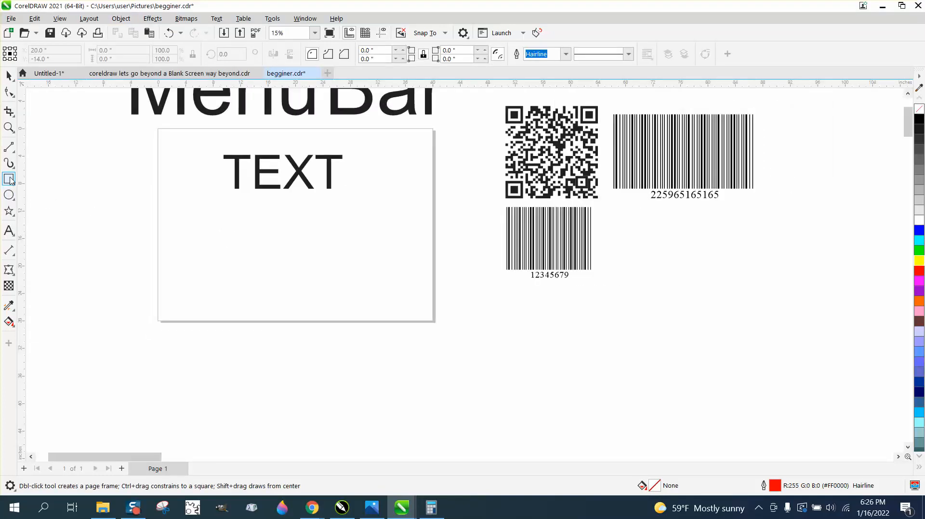
{"action": "left_click_drag", "start_coordinate": [252, 218], "coordinate": [412, 285]}
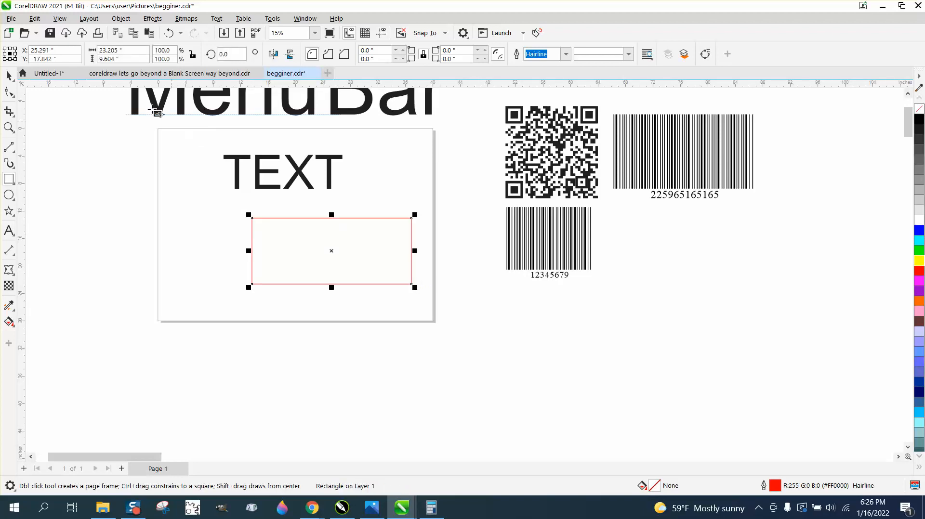
Add perspective to the rectangle, drag its corners into a slanted wedge, and move TEXT onto it.
{"action": "left_click", "coordinate": [127, 20]}
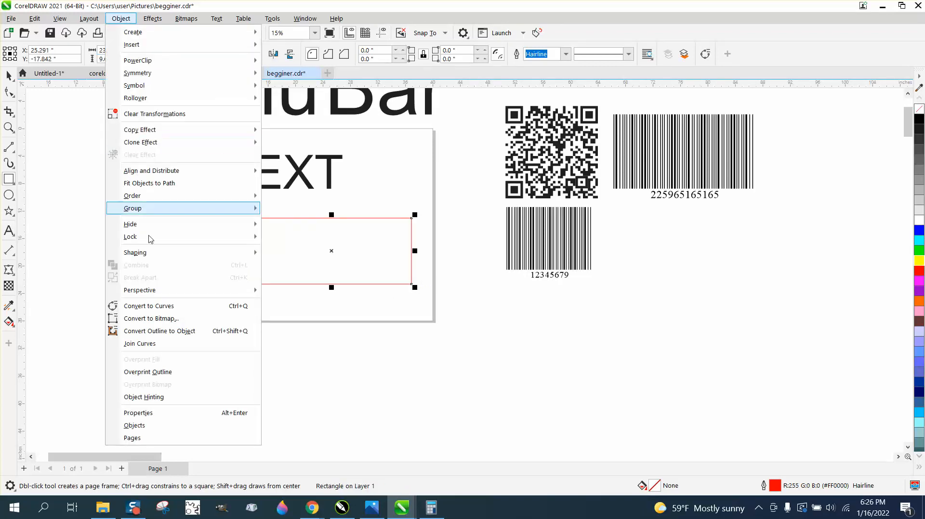
{"action": "mouse_move", "coordinate": [162, 291]}
{"action": "left_click", "coordinate": [299, 292]}
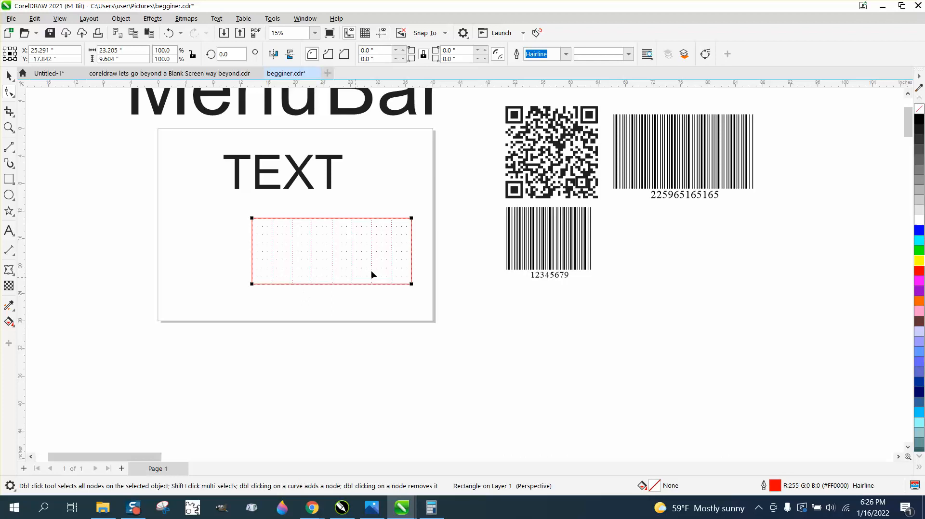
{"action": "left_click_drag", "start_coordinate": [410, 218], "coordinate": [401, 176]}
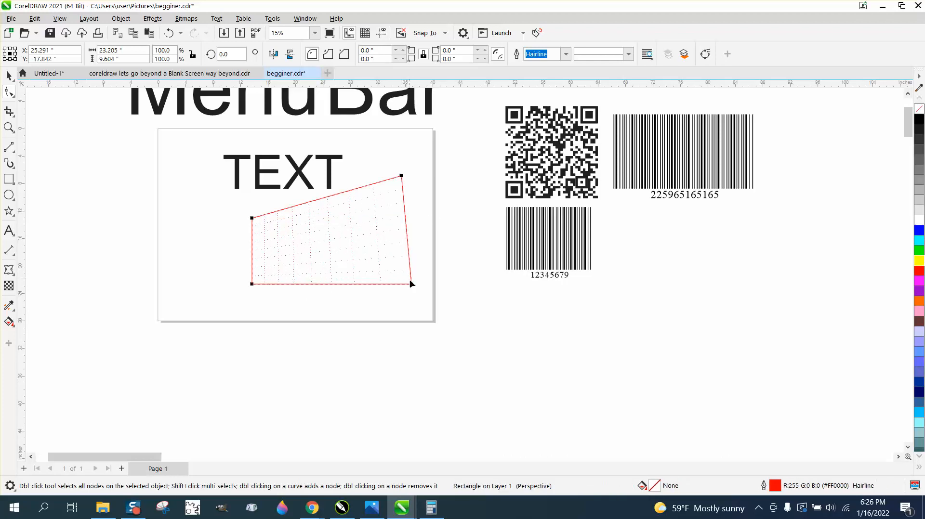
{"action": "left_click_drag", "start_coordinate": [411, 284], "coordinate": [404, 206]}
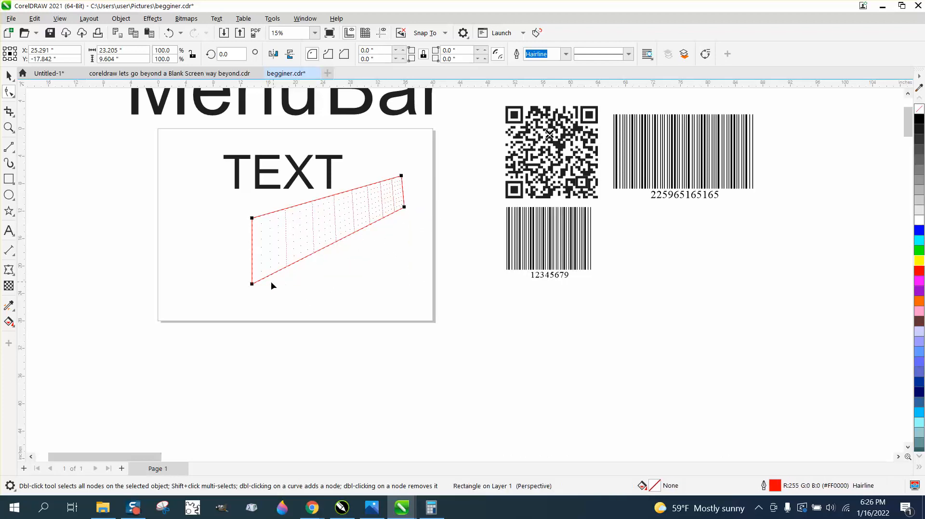
{"action": "left_click_drag", "start_coordinate": [251, 282], "coordinate": [255, 291]}
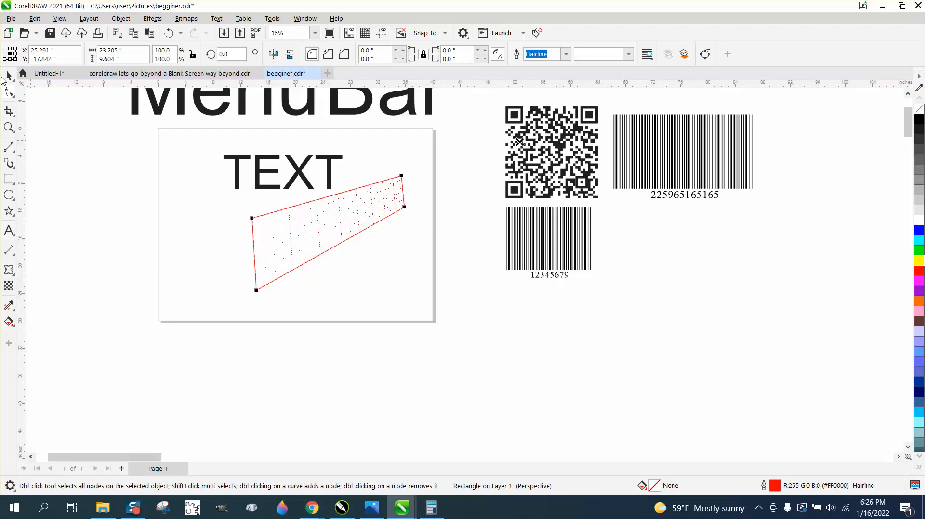
{"action": "left_click", "coordinate": [7, 76]}
{"action": "left_click_drag", "start_coordinate": [295, 173], "coordinate": [350, 240]}
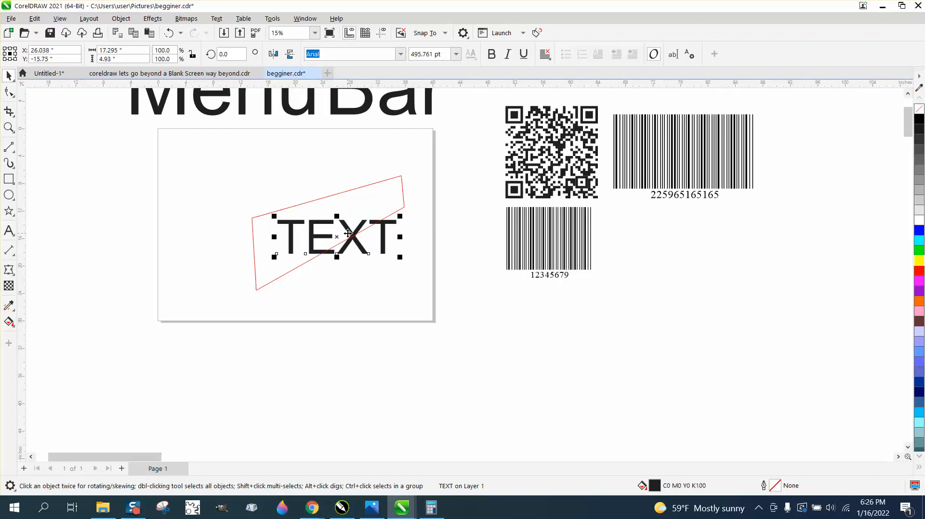
Add perspective to the word TEXT and drag its four corners into a slanted shape.
{"action": "left_click", "coordinate": [121, 18]}
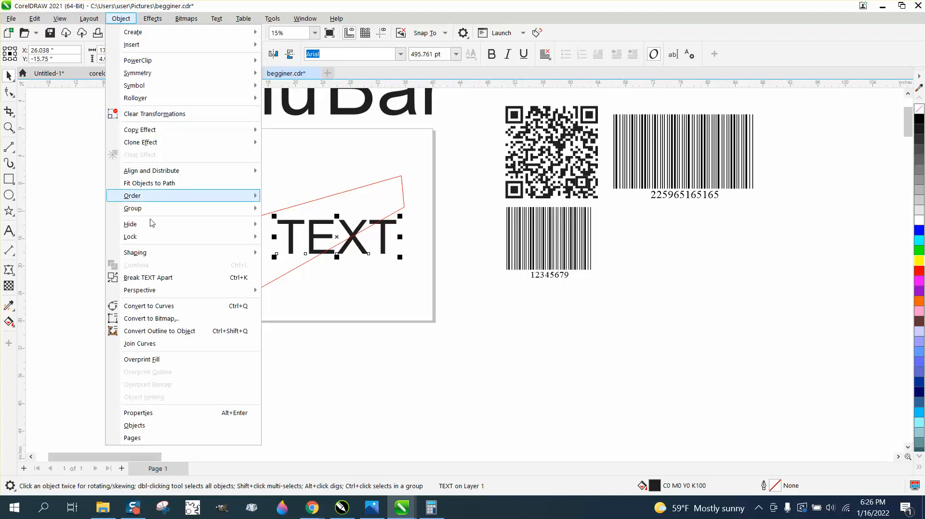
{"action": "mouse_move", "coordinate": [144, 290]}
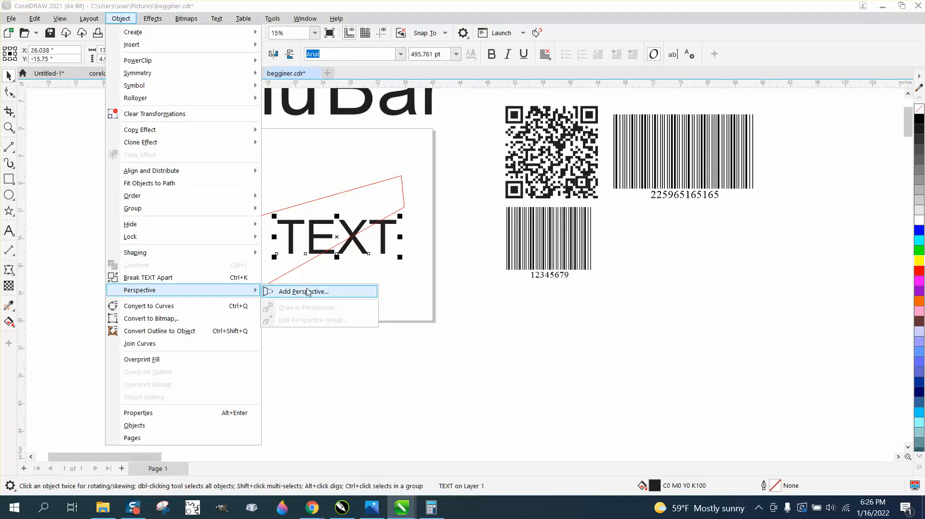
{"action": "left_click", "coordinate": [310, 291]}
{"action": "left_click_drag", "start_coordinate": [397, 219], "coordinate": [380, 192]}
{"action": "left_click_drag", "start_coordinate": [396, 254], "coordinate": [389, 211]}
{"action": "left_click_drag", "start_coordinate": [277, 253], "coordinate": [279, 268]}
{"action": "left_click_drag", "start_coordinate": [277, 220], "coordinate": [269, 221]}
Select the slanted TEXT and the red quadrilateral together and delete them.
{"action": "left_click", "coordinate": [8, 76]}
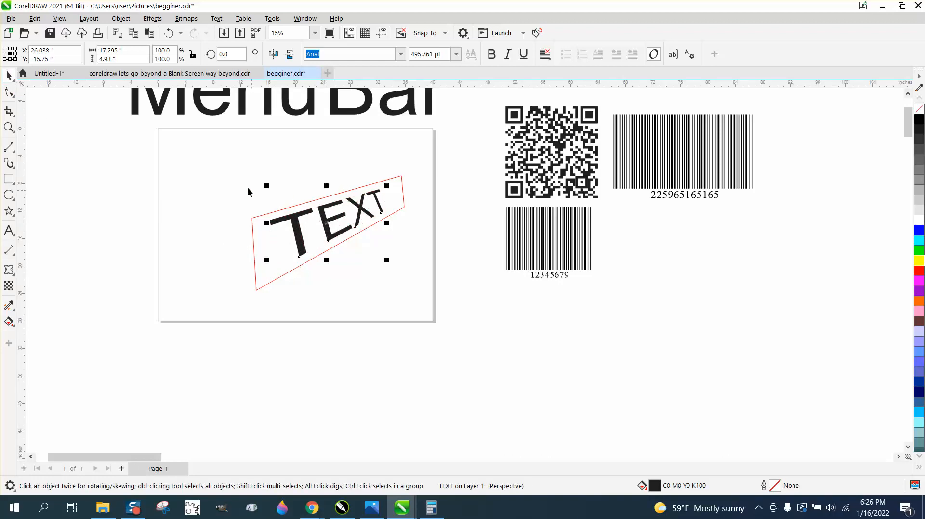
{"action": "left_click_drag", "start_coordinate": [222, 160], "coordinate": [452, 304]}
{"action": "key", "text": "Delete"}
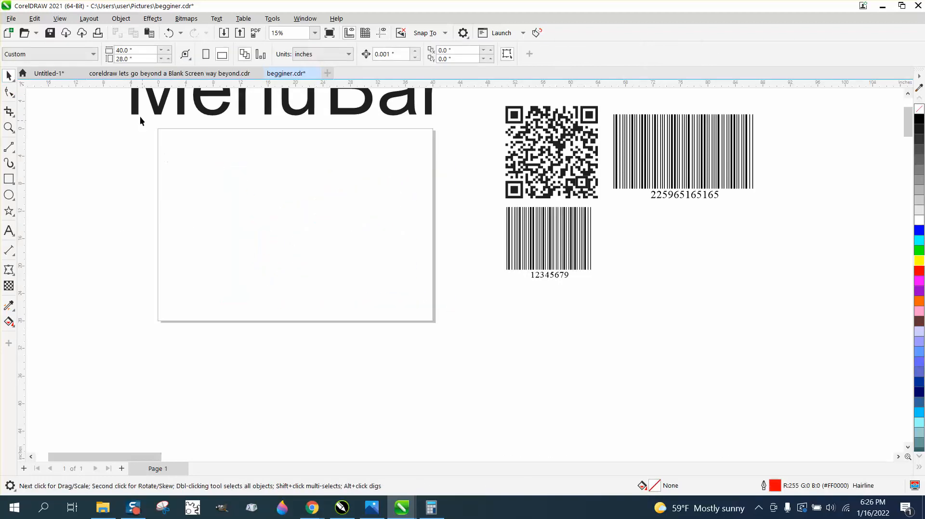
Draw a rectangle, convert it to curves, and pull its top-left node slightly outward.
{"action": "left_click", "coordinate": [121, 19]}
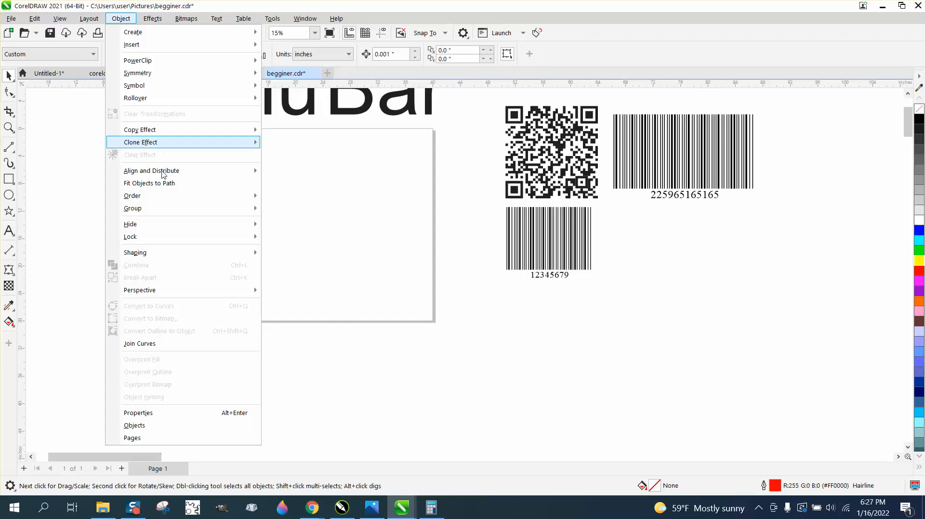
{"action": "left_click", "coordinate": [9, 179]}
{"action": "left_click_drag", "start_coordinate": [263, 188], "coordinate": [362, 242]}
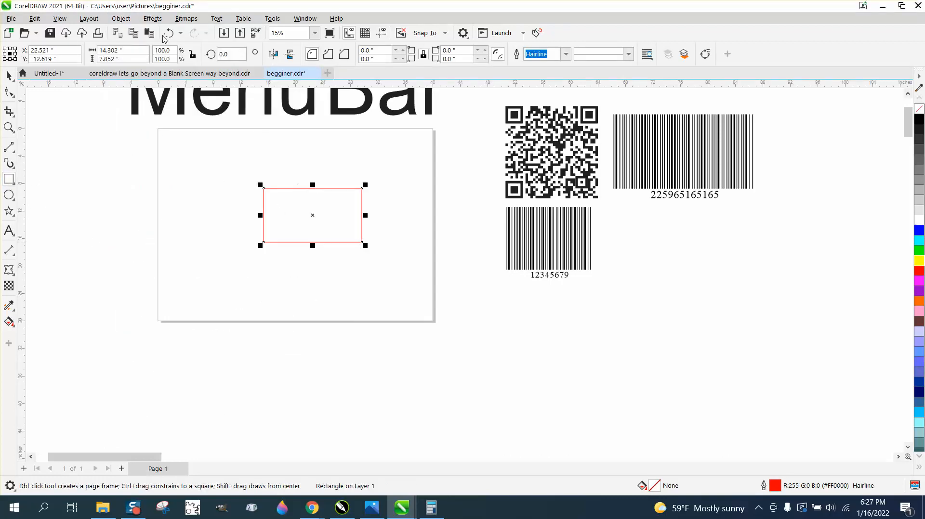
{"action": "left_click", "coordinate": [122, 18]}
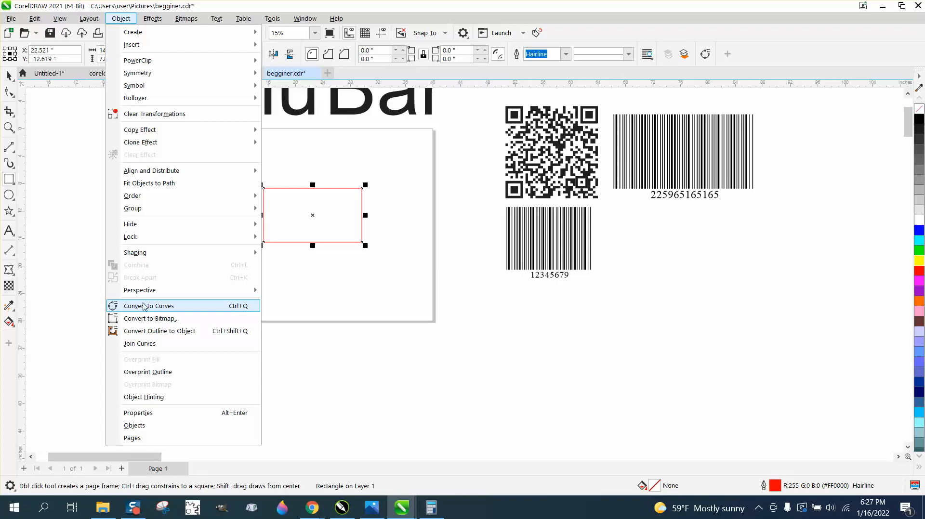
{"action": "left_click", "coordinate": [144, 307]}
{"action": "left_click", "coordinate": [9, 91]}
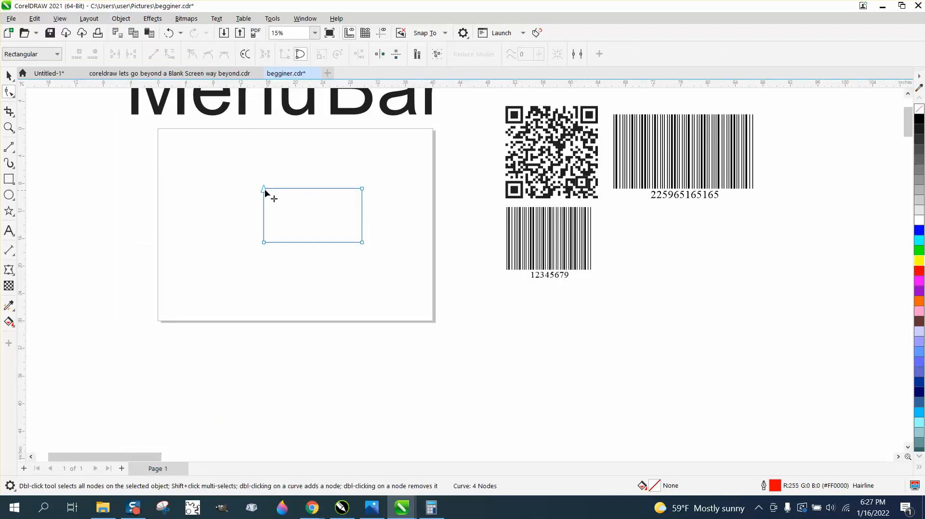
{"action": "mouse_move", "coordinate": [265, 189]}
{"action": "left_mouse_down"}
{"action": "mouse_move", "coordinate": [220, 192]}
{"action": "mouse_move", "coordinate": [299, 206]}
{"action": "mouse_move", "coordinate": [297, 171]}
{"action": "mouse_move", "coordinate": [261, 189]}
{"action": "left_mouse_up"}
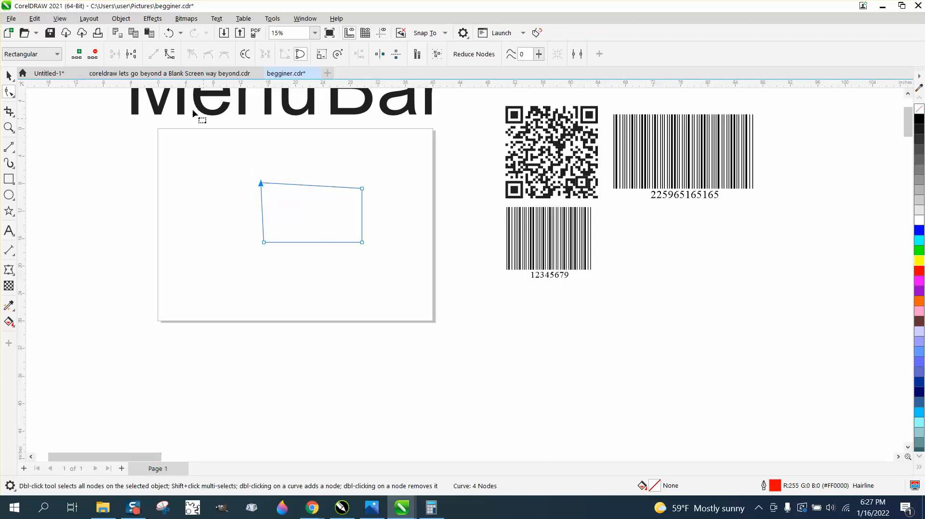
Draw a straight horizontal 2-point line below the shape.
{"action": "left_click", "coordinate": [120, 18]}
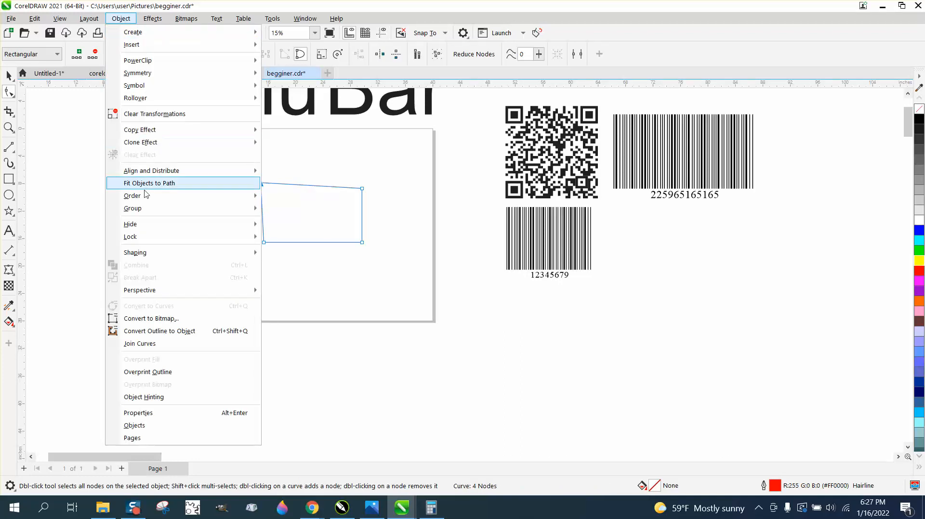
{"action": "left_click", "coordinate": [9, 149]}
{"action": "left_click_drag", "start_coordinate": [216, 267], "coordinate": [371, 268]}
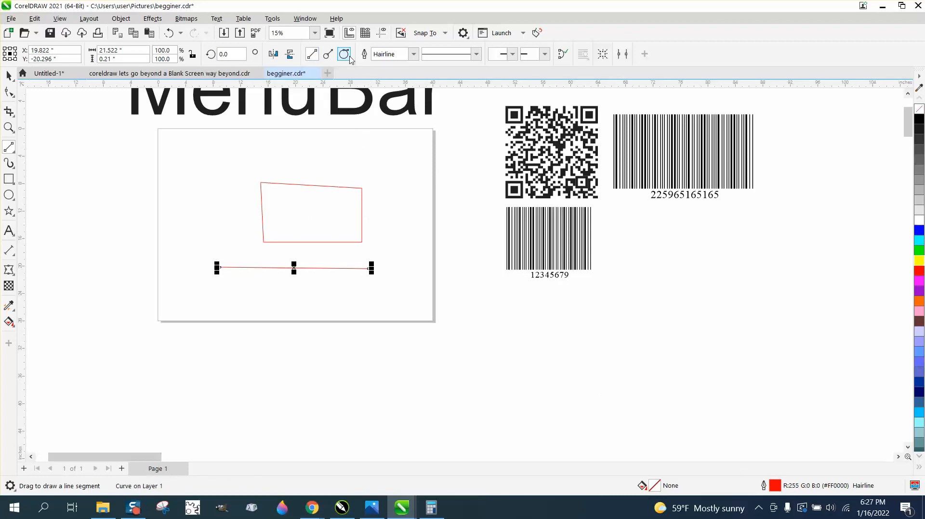
Try the perpendicular and tangent 2-point line modes on the property bar.
{"action": "left_click", "coordinate": [328, 54]}
{"action": "left_click", "coordinate": [316, 57]}
{"action": "left_click", "coordinate": [329, 54]}
{"action": "left_click", "coordinate": [344, 54]}
Set the red line's outline width to 0.5 in and move it slightly lower.
{"action": "double_click", "coordinate": [776, 488]}
{"action": "left_click", "coordinate": [389, 212]}
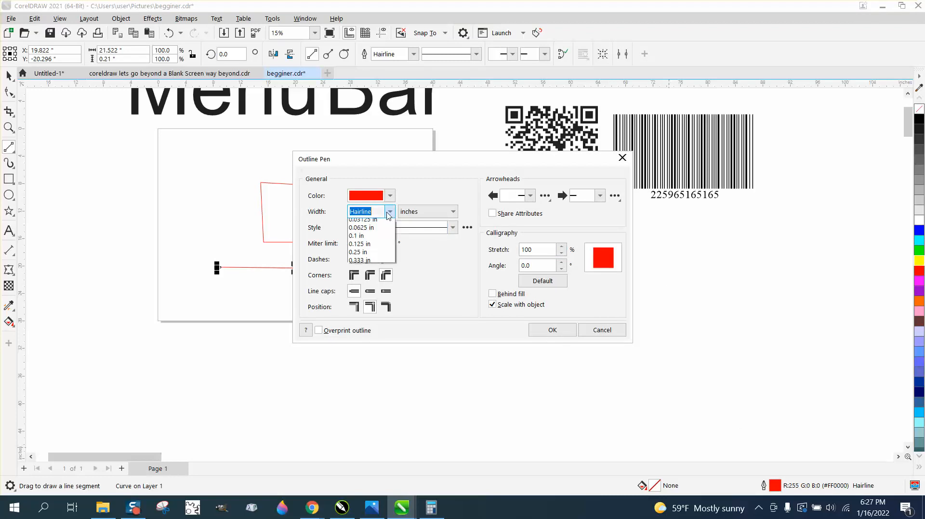
{"action": "left_click", "coordinate": [359, 325]}
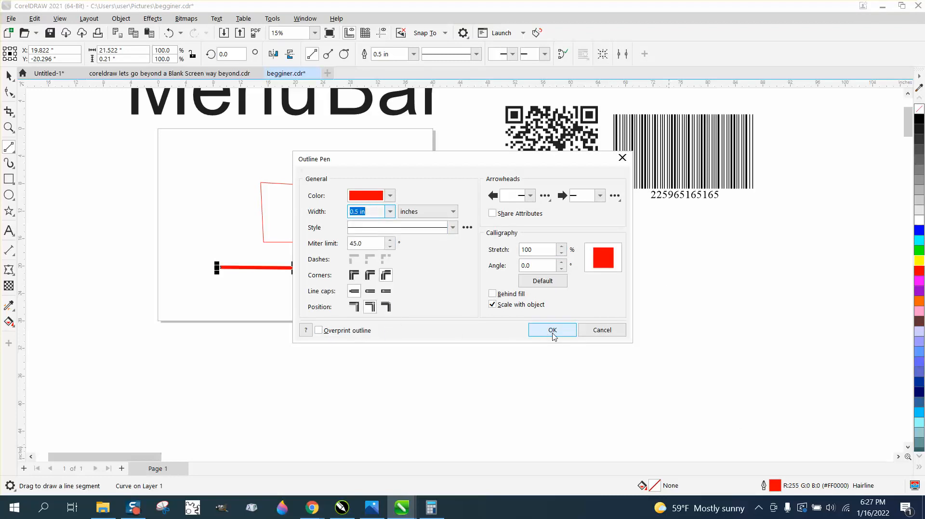
{"action": "left_click", "coordinate": [552, 331]}
{"action": "left_click", "coordinate": [9, 76]}
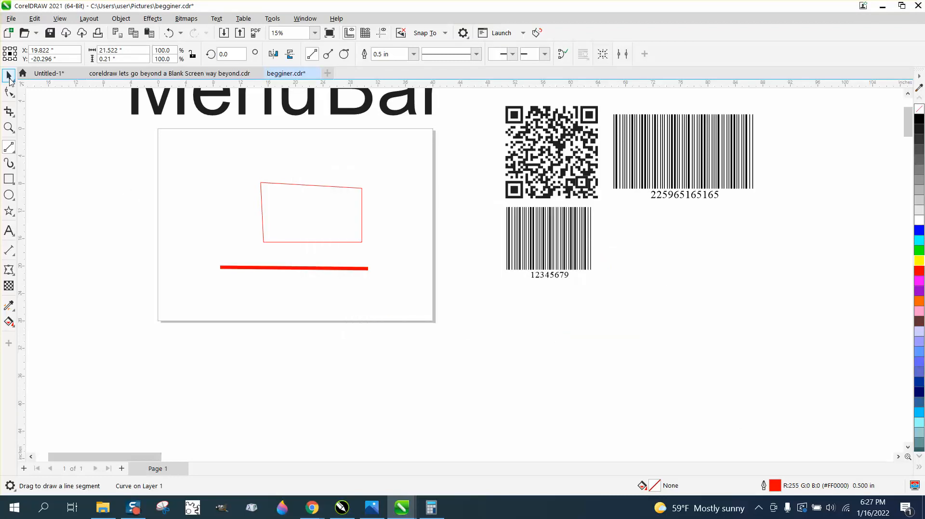
{"action": "left_click_drag", "start_coordinate": [294, 268], "coordinate": [296, 277]}
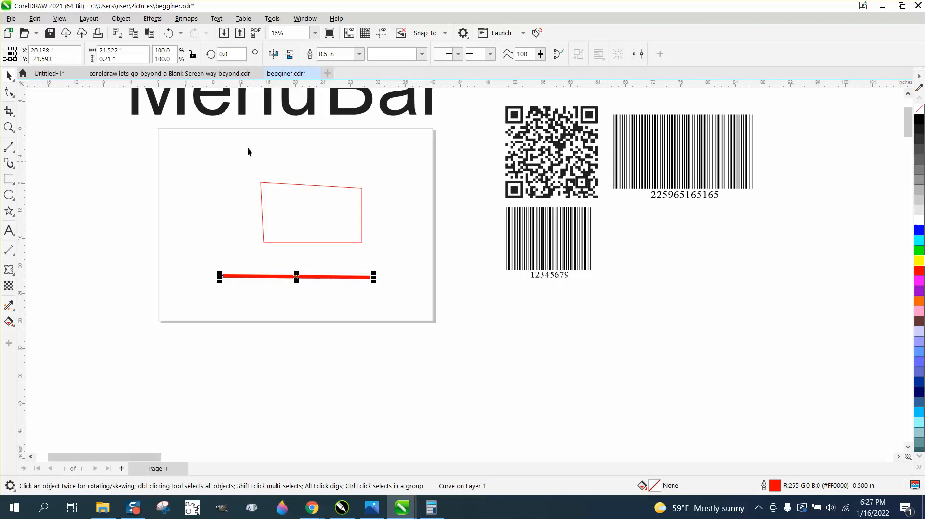
Convert the line's outline to an object with no fill and a black outline.
{"action": "left_click", "coordinate": [121, 19]}
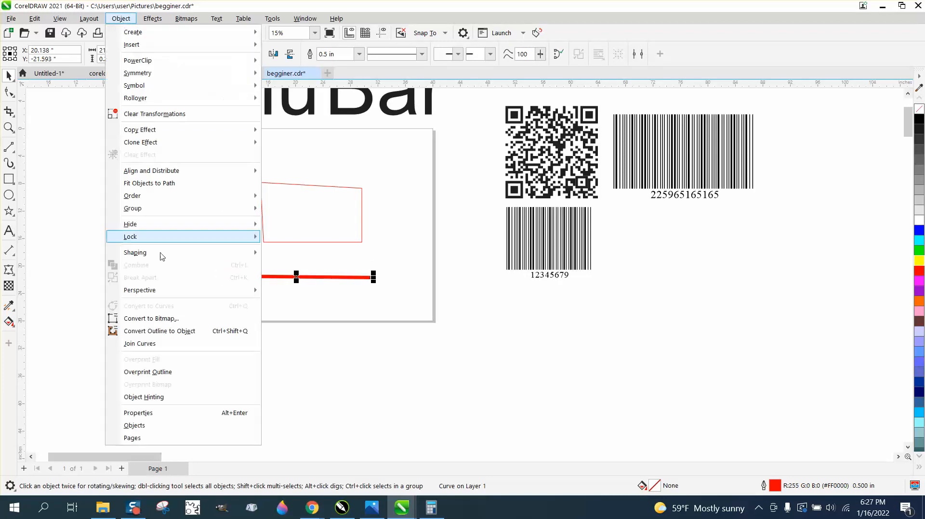
{"action": "left_click", "coordinate": [185, 333]}
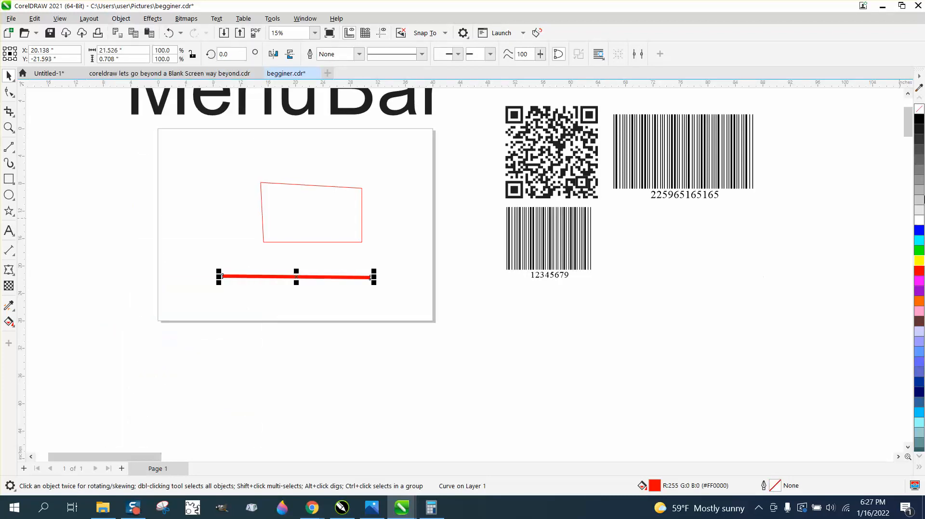
{"action": "left_click", "coordinate": [918, 109]}
{"action": "right_click", "coordinate": [919, 119]}
Zoom in on the converted bar to inspect it.
{"action": "left_click", "coordinate": [9, 128]}
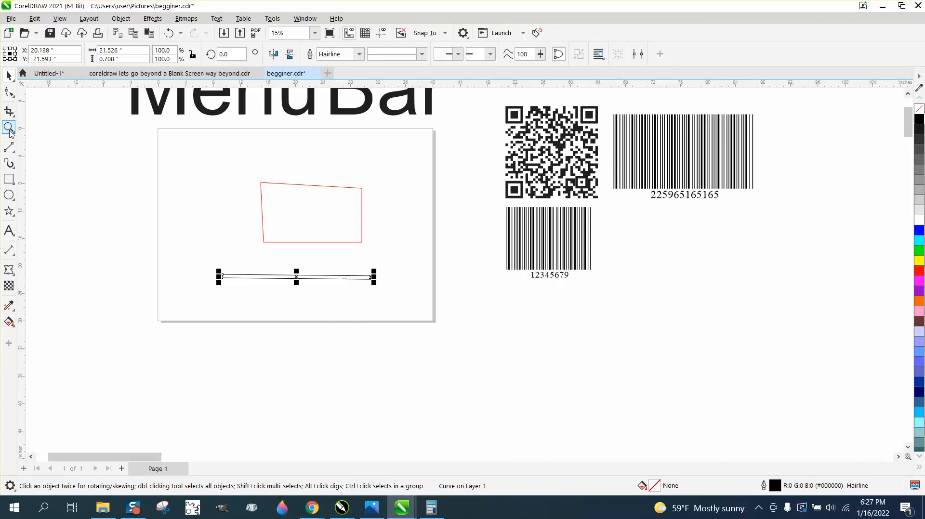
{"action": "left_click_drag", "start_coordinate": [204, 268], "coordinate": [409, 335]}
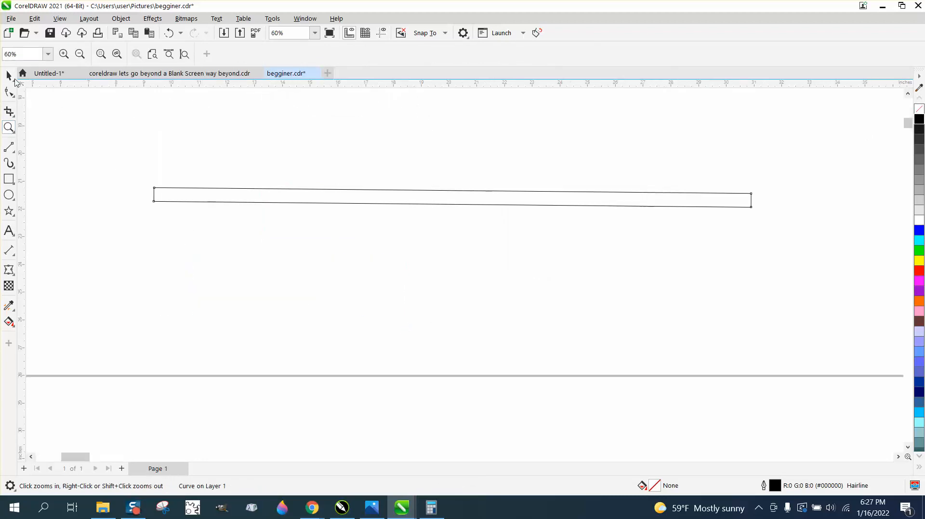
{"action": "left_click", "coordinate": [8, 76]}
{"action": "scroll", "coordinate": [314, 263], "scroll_direction": "down", "scroll_amount": 3}
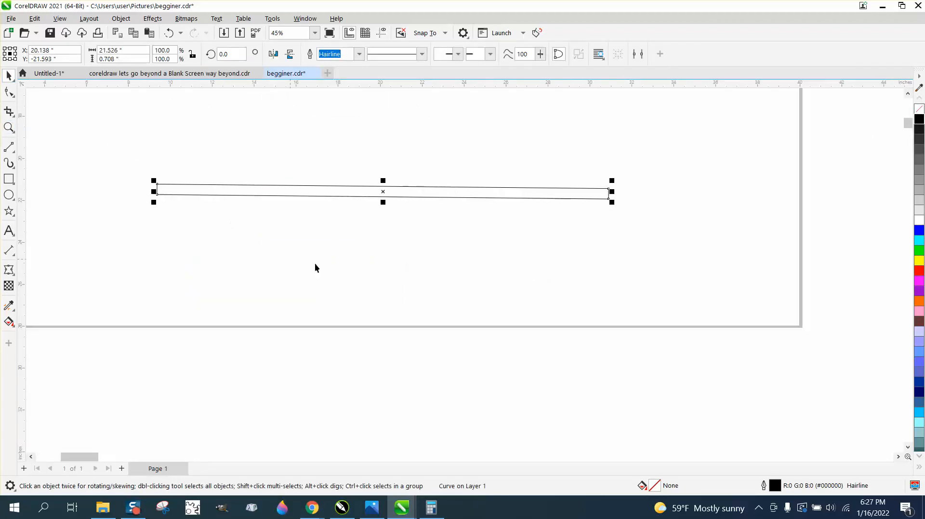
{"action": "left_click", "coordinate": [11, 152]}
{"action": "left_click", "coordinate": [15, 164]}
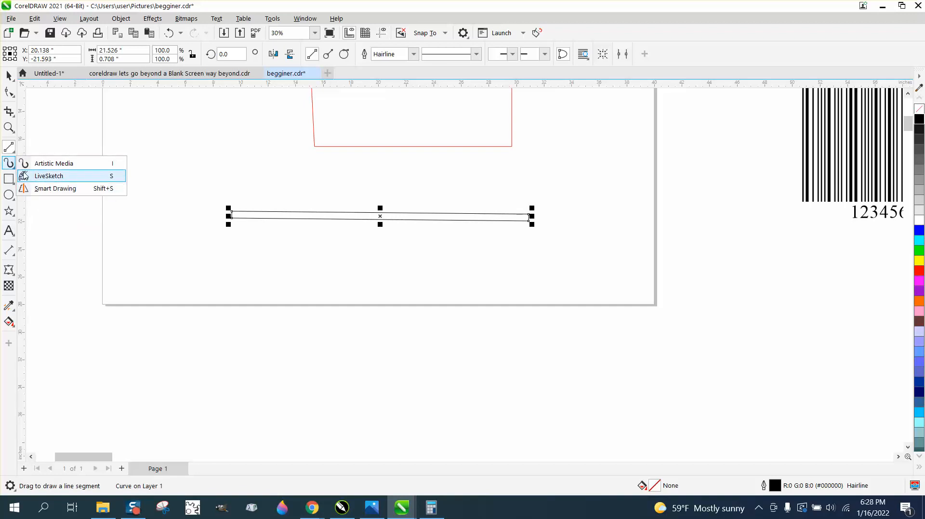
Draw a three-point curve arc below the outlined line.
{"action": "left_click", "coordinate": [10, 148]}
{"action": "left_click", "coordinate": [51, 222]}
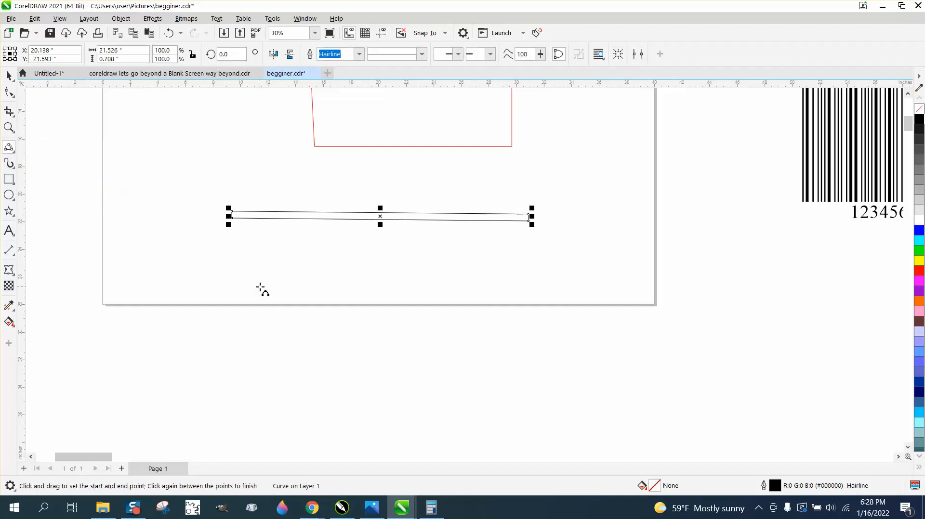
{"action": "left_click_drag", "start_coordinate": [260, 285], "coordinate": [501, 365]}
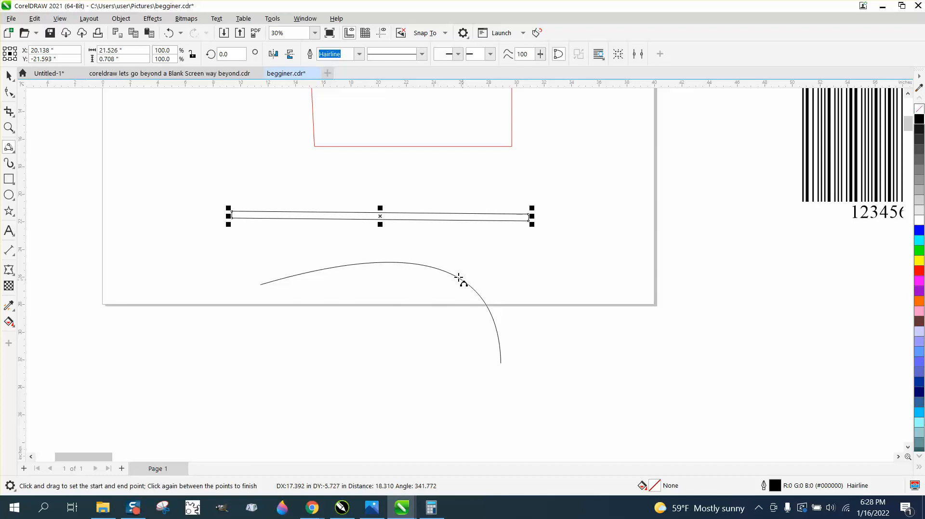
{"action": "left_click", "coordinate": [446, 271]}
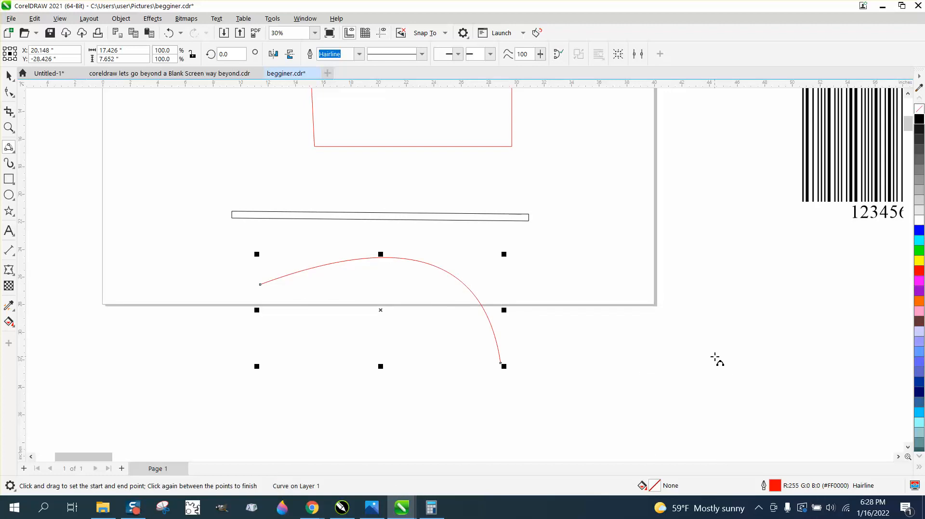
Set the red arc's outline width to 0.5 in in Outline Pen.
{"action": "key", "text": "F12"}
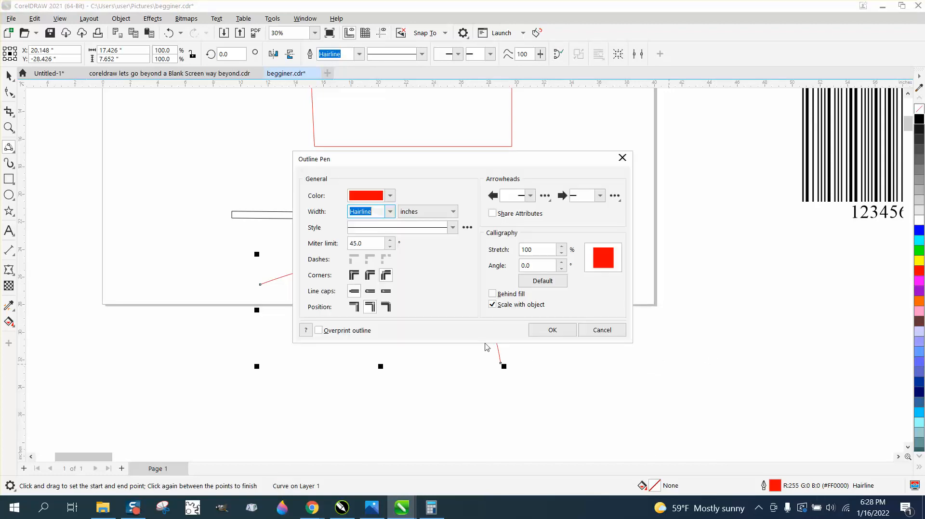
{"action": "left_click", "coordinate": [390, 212]}
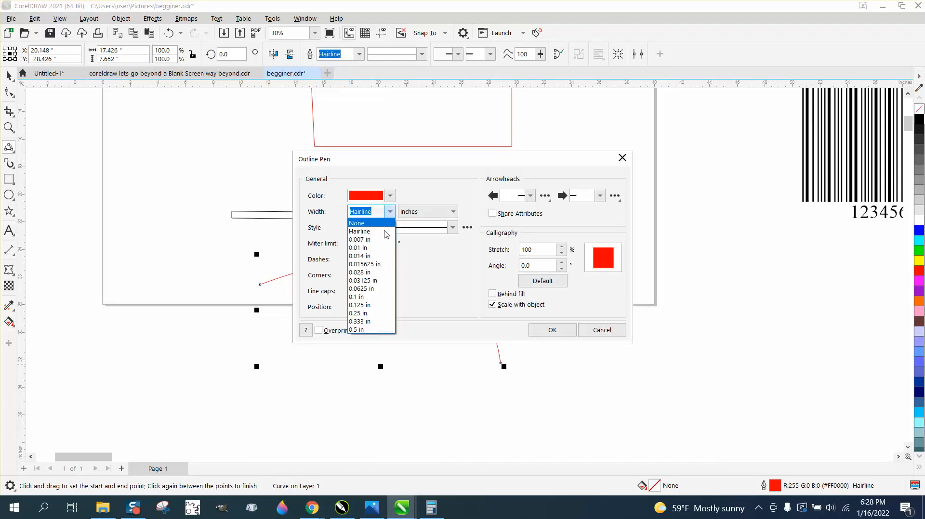
{"action": "left_click", "coordinate": [373, 330]}
{"action": "left_click", "coordinate": [553, 330]}
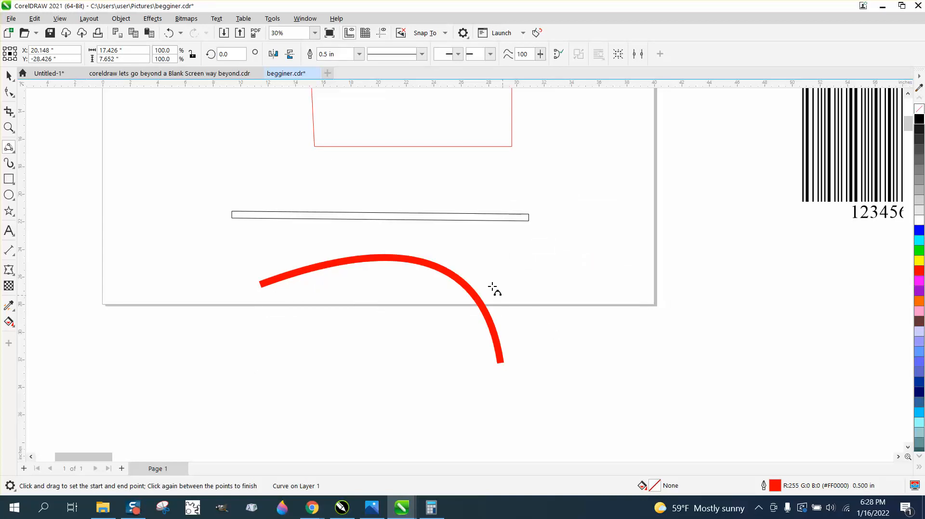
Convert the arc's outline to an object with no fill and a black outline.
{"action": "left_click", "coordinate": [121, 18]}
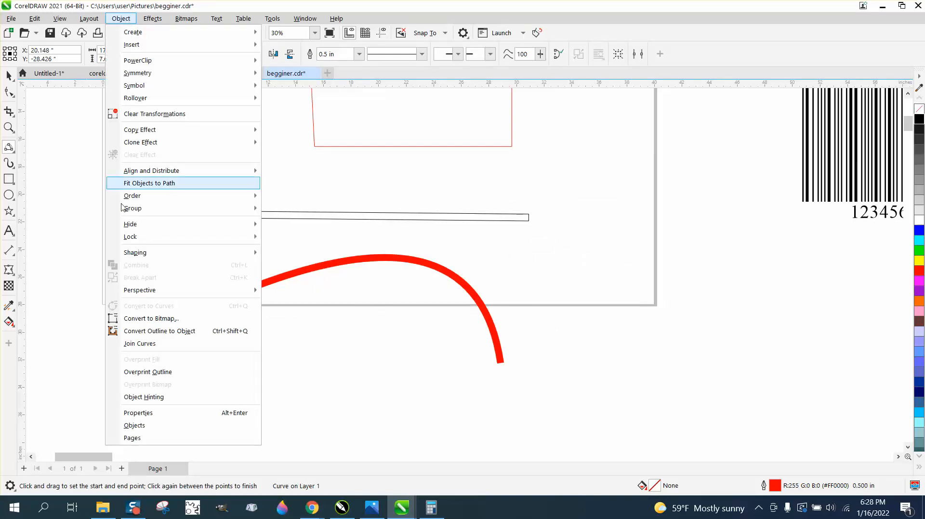
{"action": "left_click", "coordinate": [161, 332]}
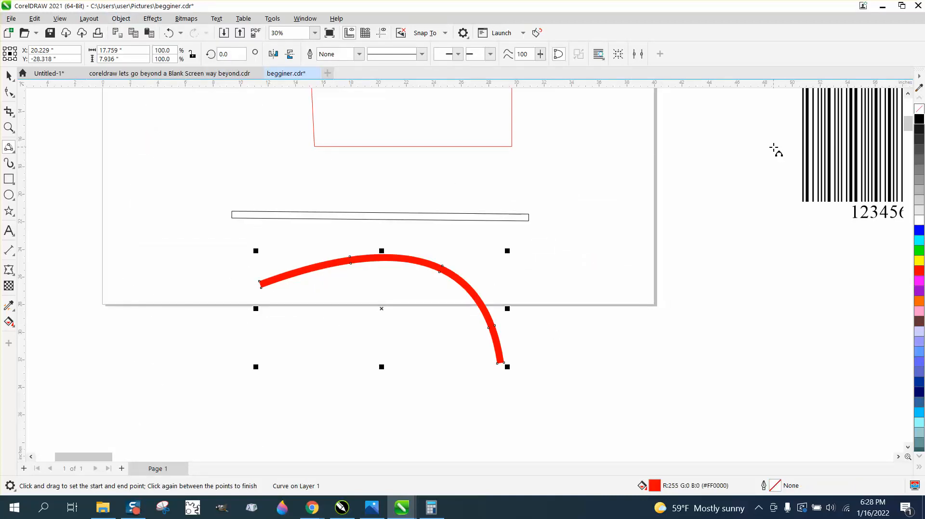
{"action": "left_click", "coordinate": [918, 109]}
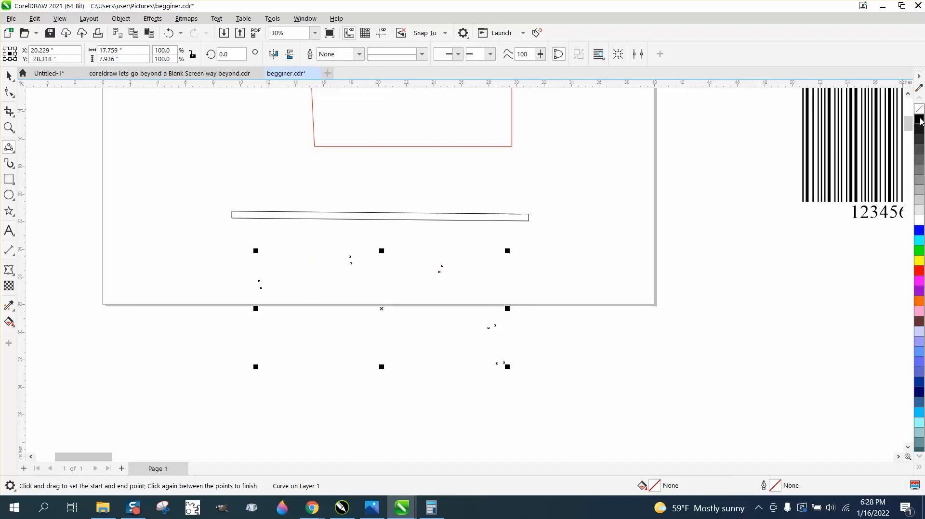
{"action": "right_click", "coordinate": [919, 119]}
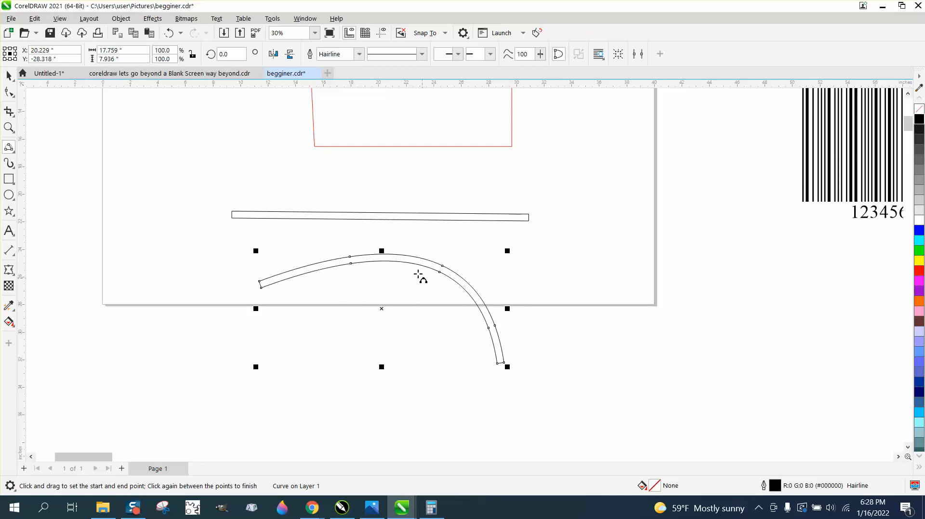
{"action": "left_click", "coordinate": [121, 18]}
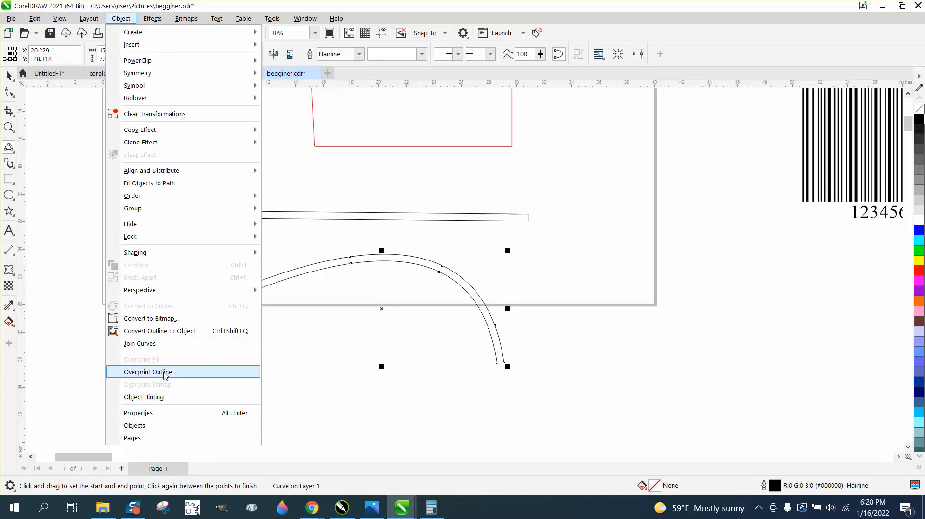
Toggle Object Hinting on and off, then zoom in on the outlined arc.
{"action": "left_click", "coordinate": [147, 398]}
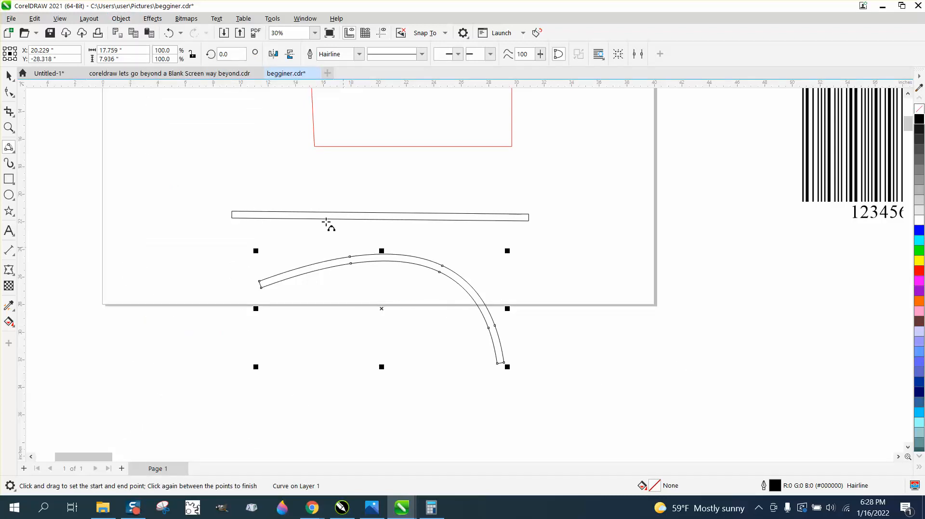
{"action": "left_click", "coordinate": [121, 19]}
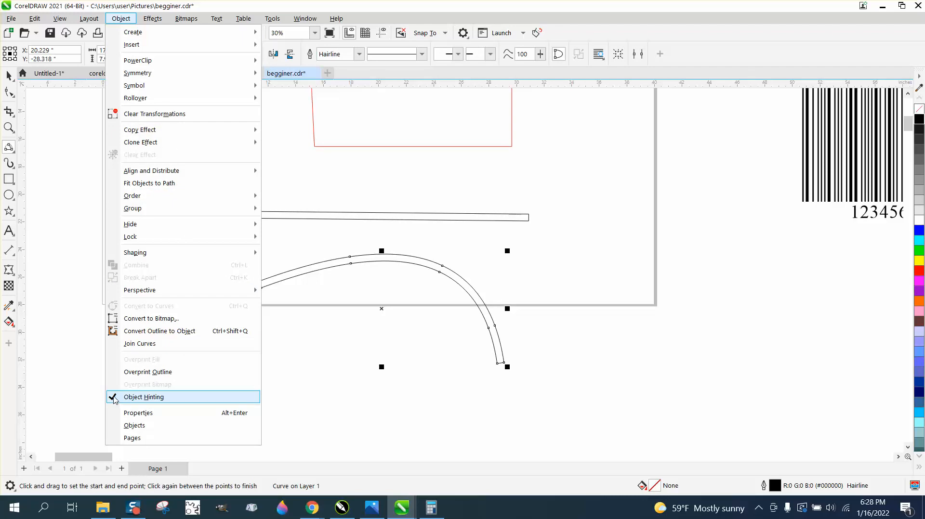
{"action": "left_click", "coordinate": [143, 398]}
{"action": "left_click", "coordinate": [9, 128]}
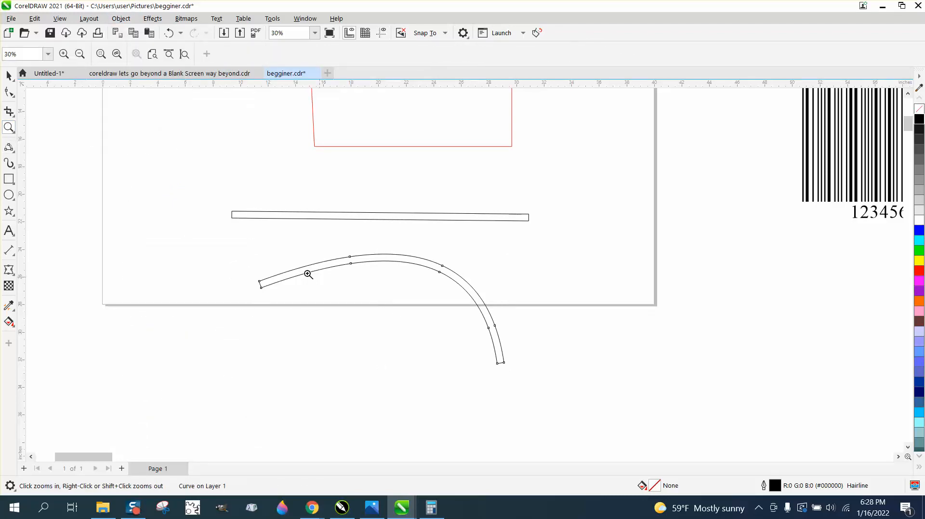
{"action": "left_click", "coordinate": [645, 411]}
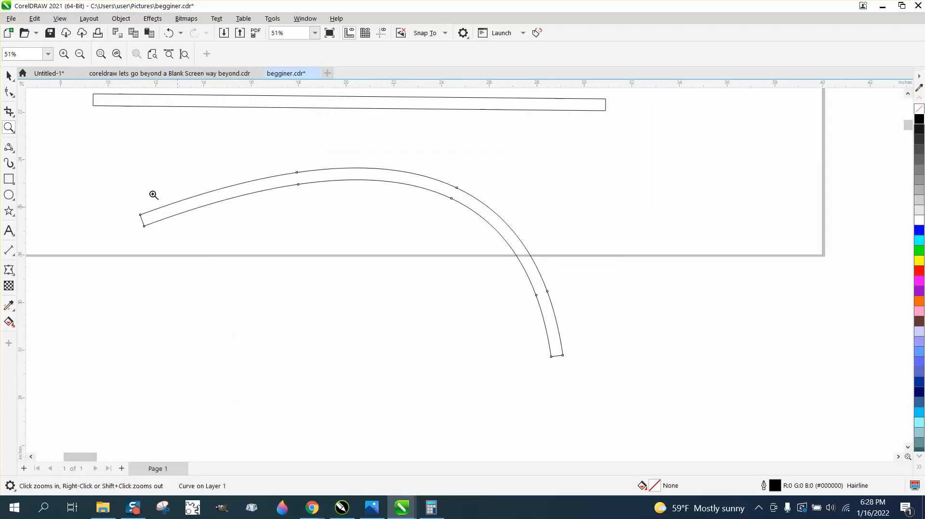
Break the arc's outer edge apart at a top node and pull the end aside.
{"action": "left_click", "coordinate": [11, 91]}
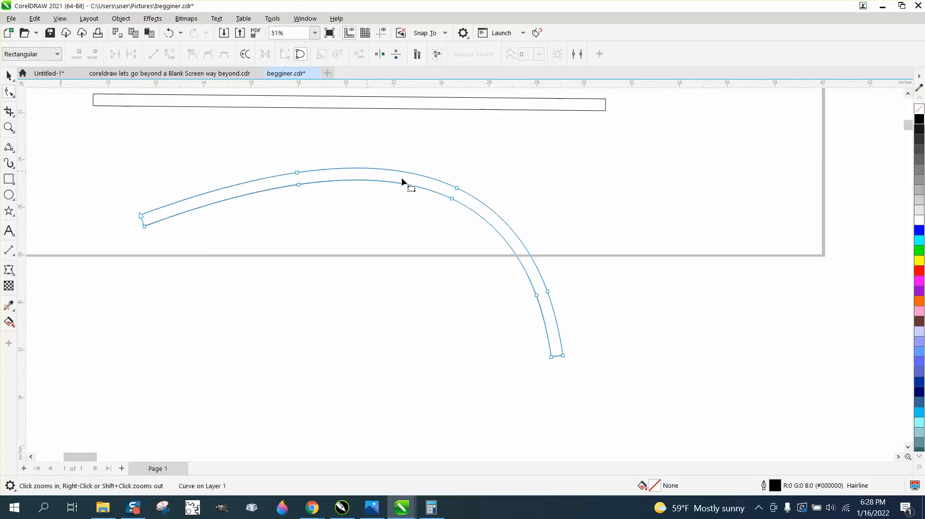
{"action": "left_click", "coordinate": [457, 187]}
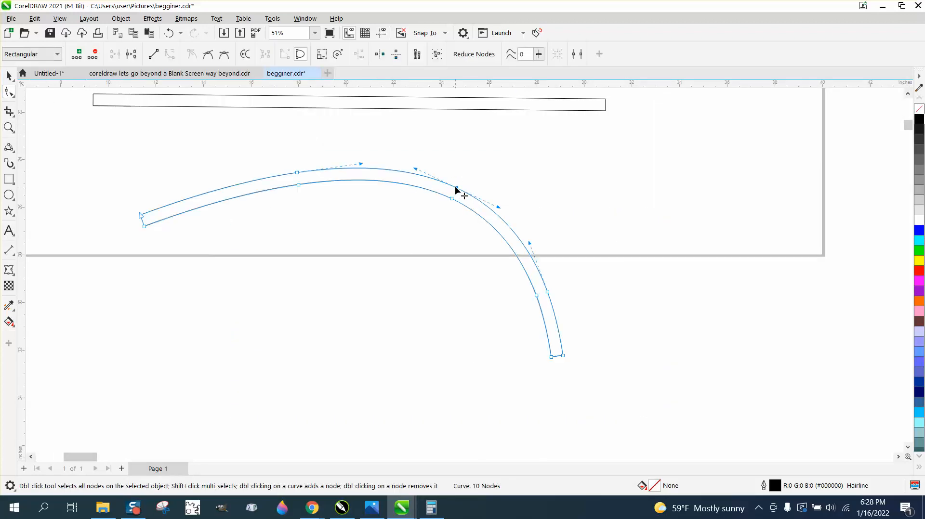
{"action": "right_click", "coordinate": [457, 189]}
{"action": "left_click", "coordinate": [494, 236]}
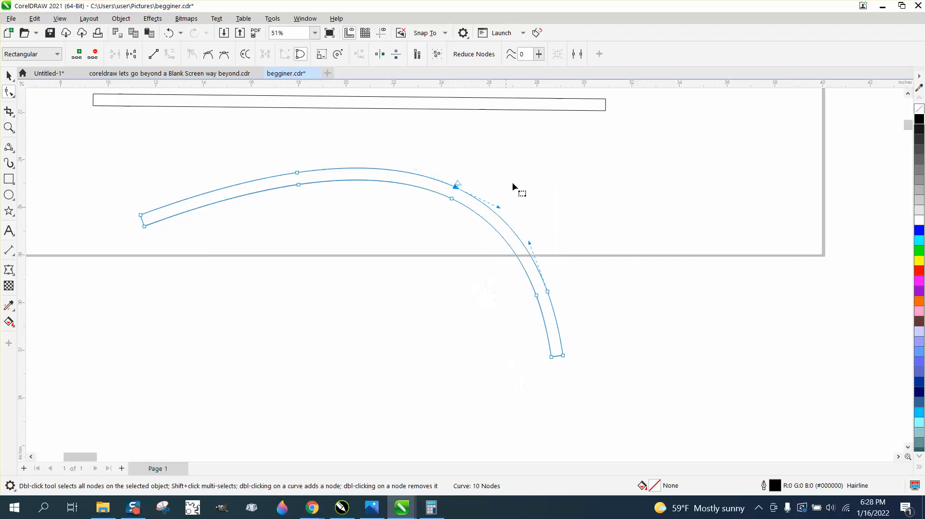
{"action": "left_click", "coordinate": [468, 188]}
{"action": "left_click_drag", "start_coordinate": [459, 186], "coordinate": [464, 180]}
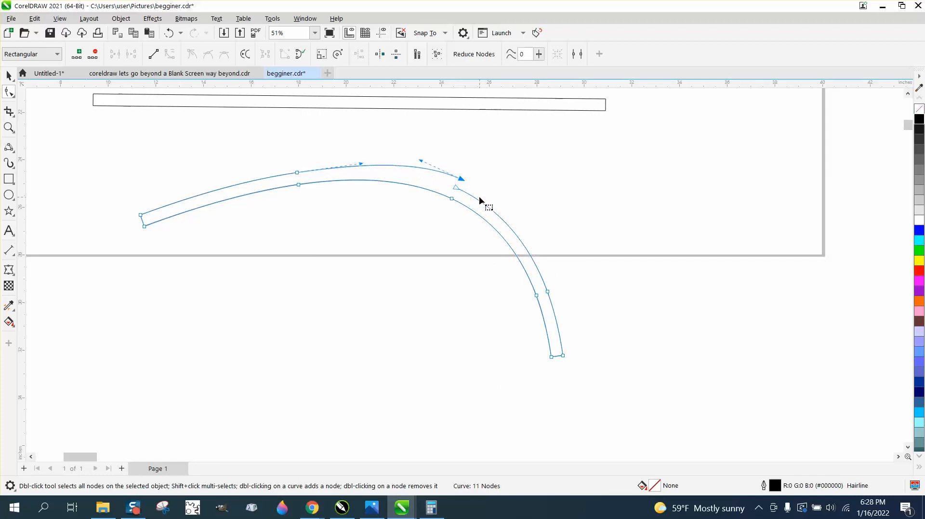
Zoom in on the break and marquee-select both open end nodes.
{"action": "left_click", "coordinate": [9, 127]}
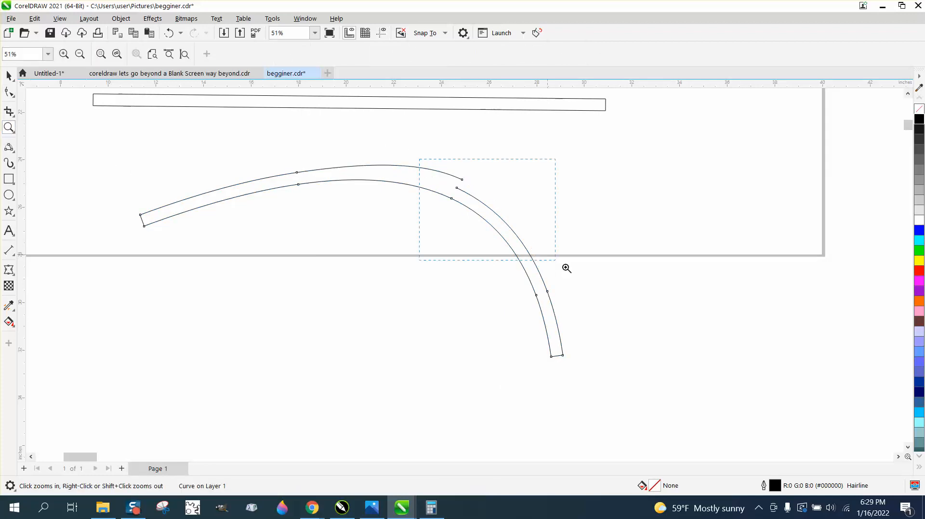
{"action": "left_click_drag", "start_coordinate": [566, 268], "coordinate": [590, 282]}
{"action": "left_click", "coordinate": [9, 96]}
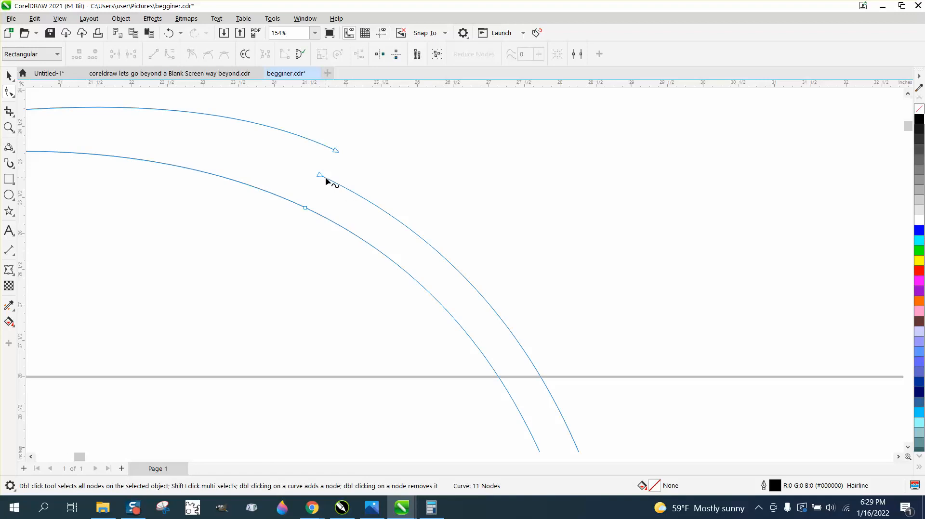
{"action": "left_click_drag", "start_coordinate": [327, 180], "coordinate": [370, 178]}
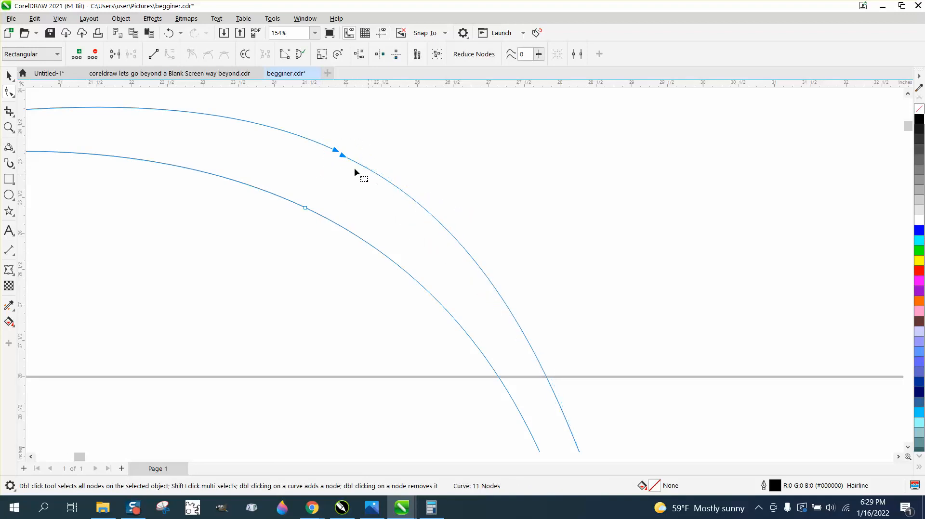
{"action": "left_click", "coordinate": [121, 18]}
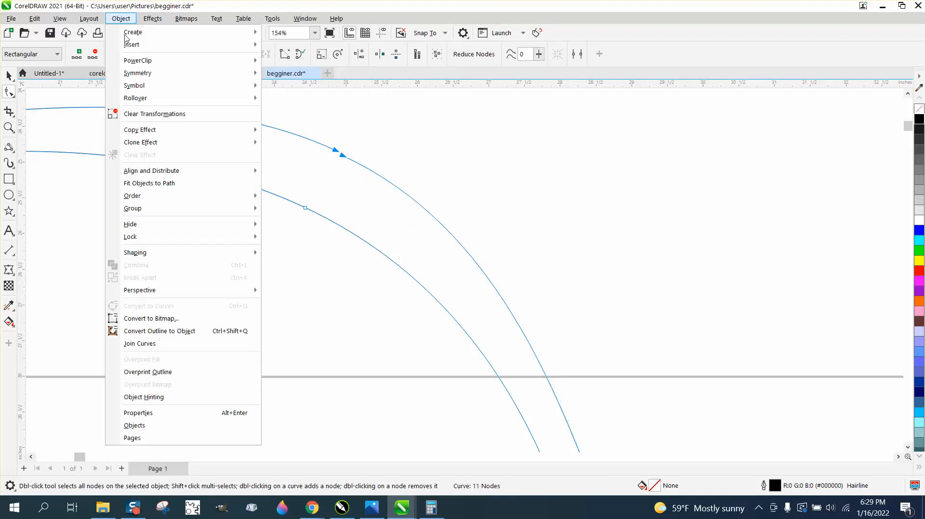
Join the two open end nodes with Join Curves at a 0.5 in gap tolerance.
{"action": "left_click", "coordinate": [164, 344]}
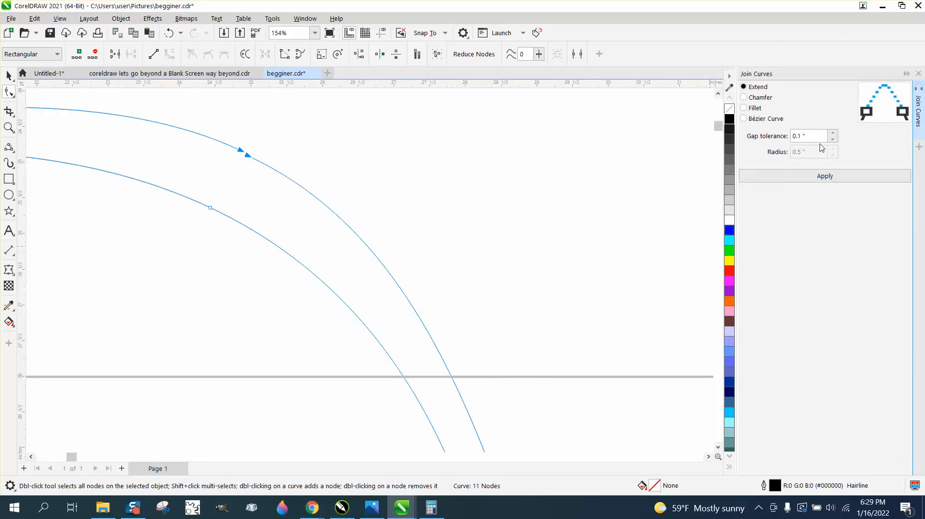
{"action": "left_click", "coordinate": [826, 176]}
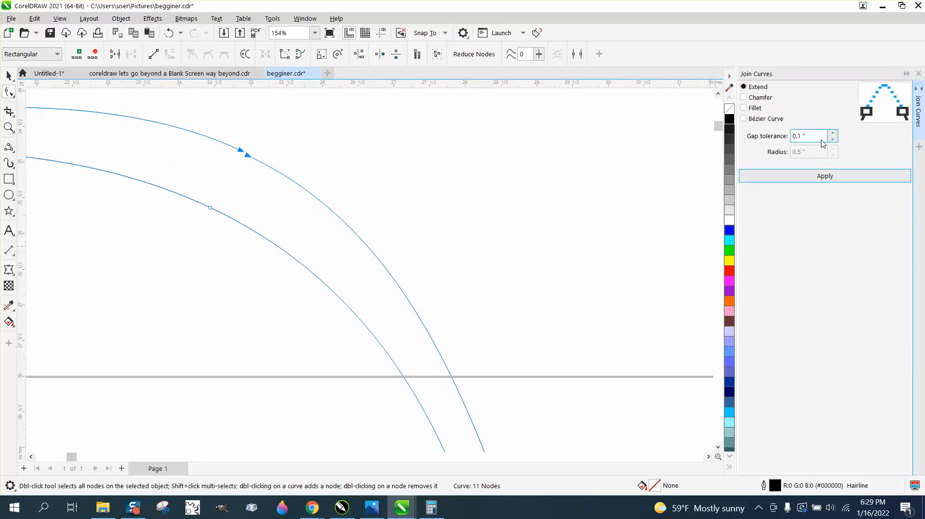
{"action": "left_click_drag", "start_coordinate": [821, 137], "coordinate": [766, 136]}
{"action": "type", "text": "."}
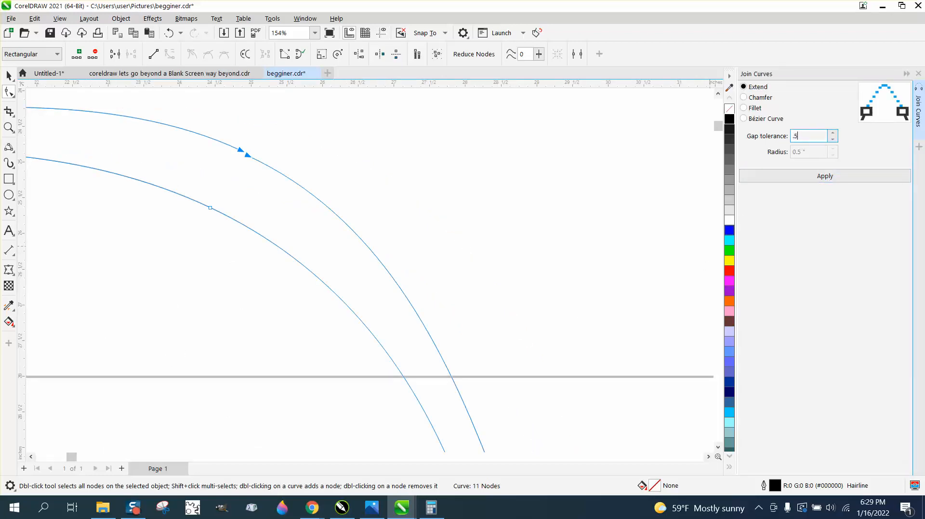
{"action": "type", "text": "5"}
{"action": "left_click", "coordinate": [822, 177]}
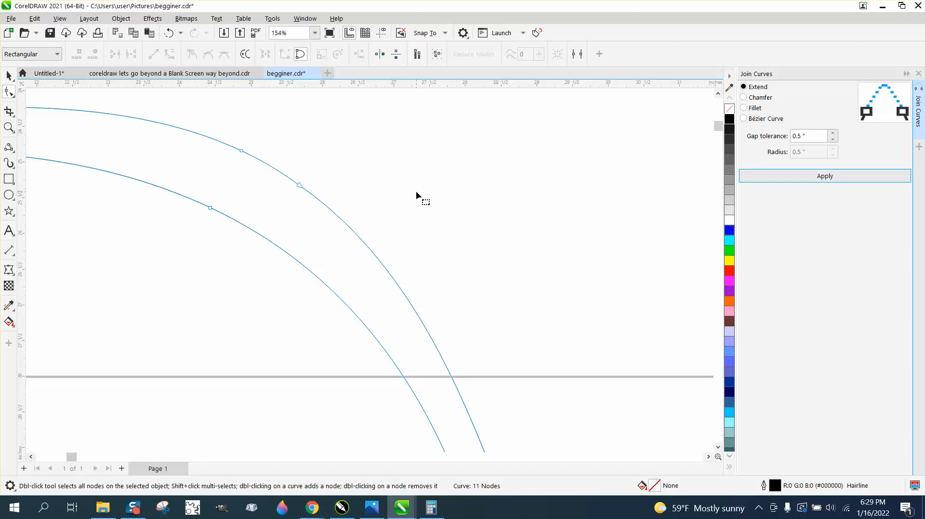
{"action": "scroll", "coordinate": [366, 203], "scroll_direction": "down", "scroll_amount": 5}
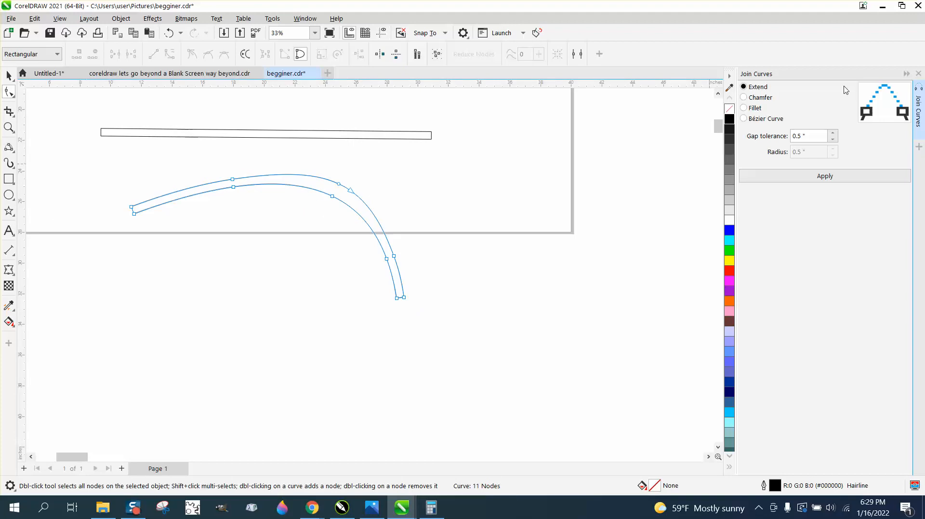
{"action": "left_click", "coordinate": [918, 74]}
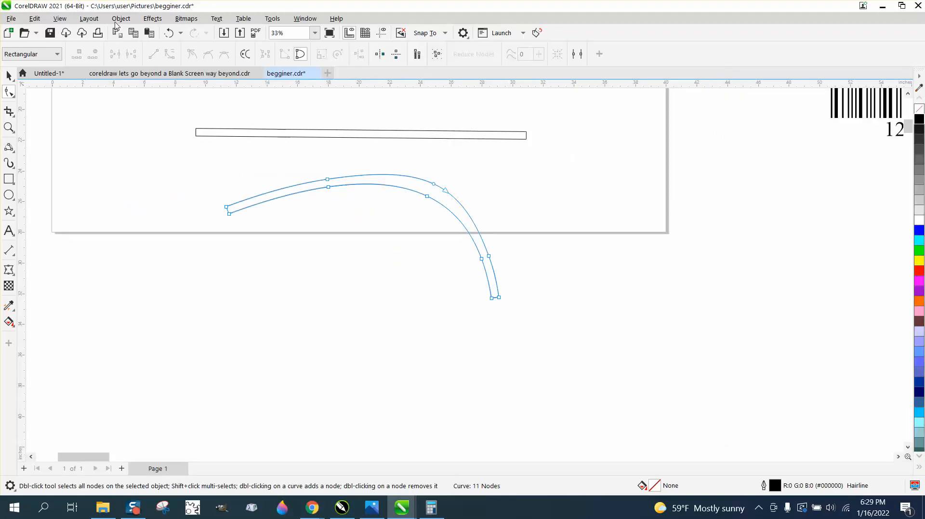
{"action": "left_click", "coordinate": [120, 19]}
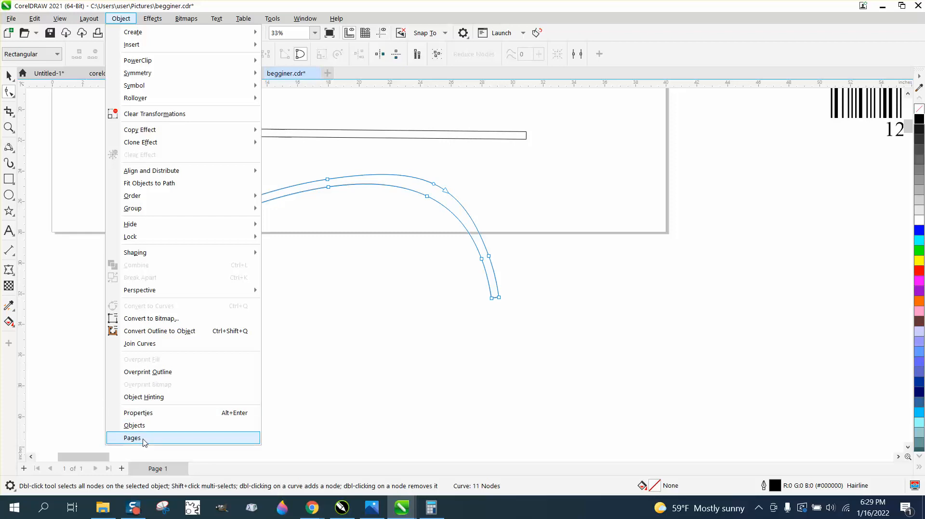
{"action": "left_click", "coordinate": [302, 18]}
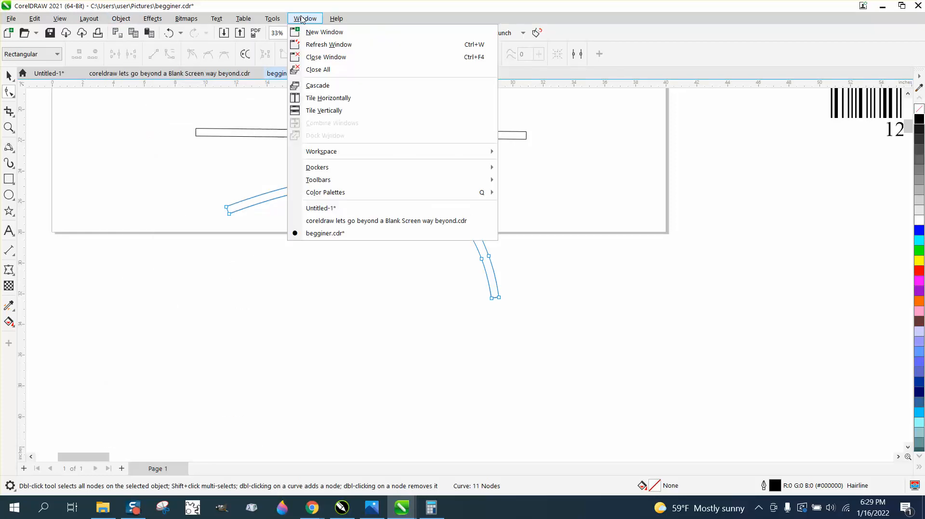
{"action": "mouse_move", "coordinate": [323, 179]}
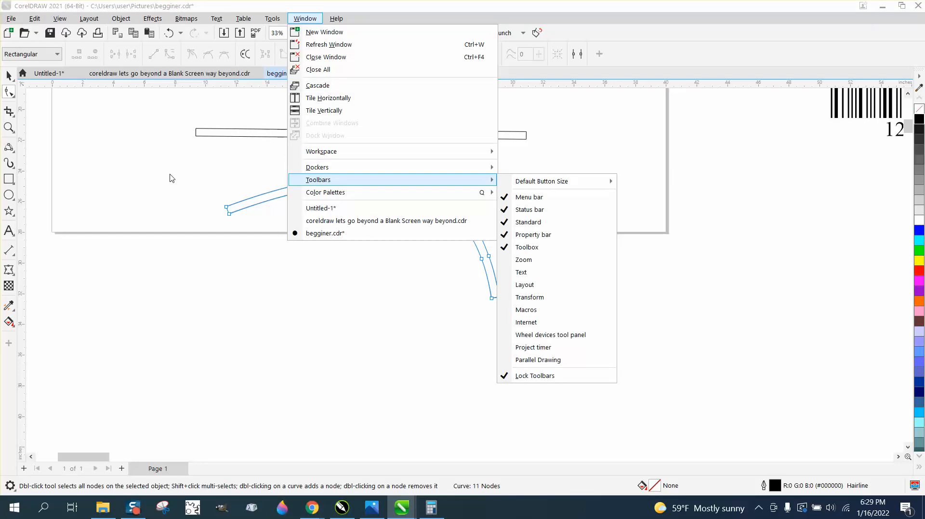
{"action": "left_click", "coordinate": [12, 77]}
{"action": "scroll", "coordinate": [197, 210], "scroll_direction": "down", "scroll_amount": 2}
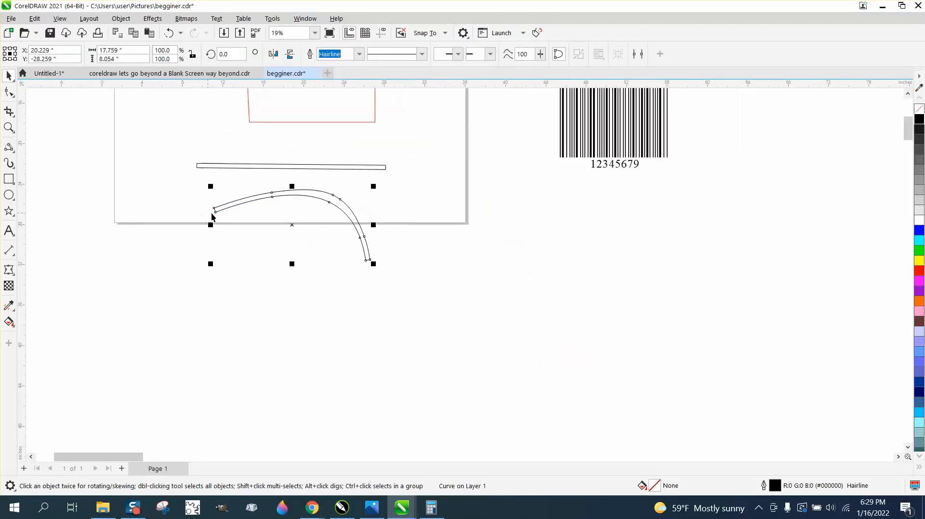
{"action": "scroll", "coordinate": [284, 237], "scroll_direction": "down", "scroll_amount": 1}
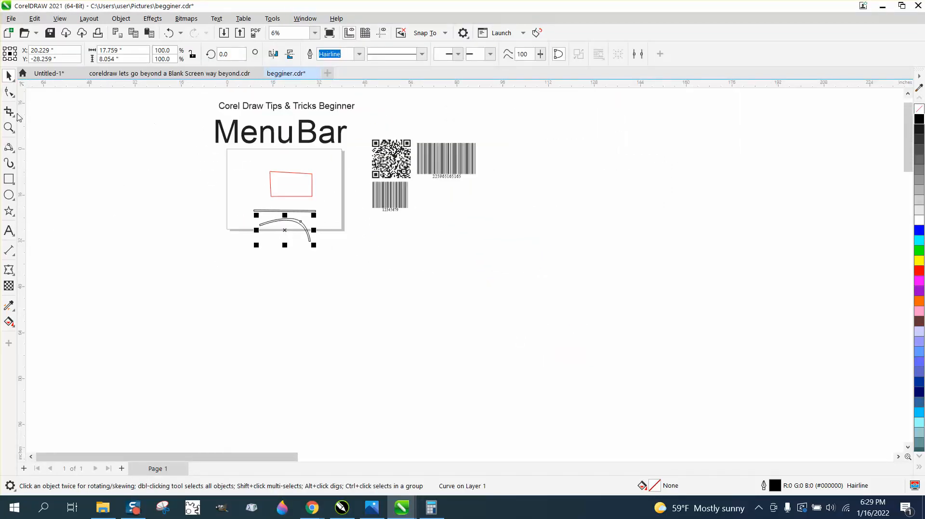
{"action": "left_click", "coordinate": [8, 128]}
{"action": "left_click_drag", "start_coordinate": [208, 87], "coordinate": [385, 169]}
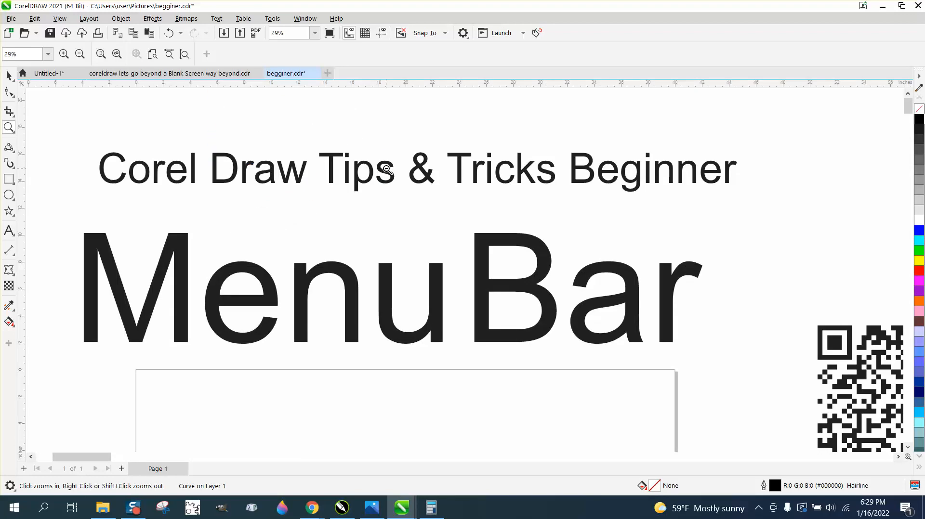